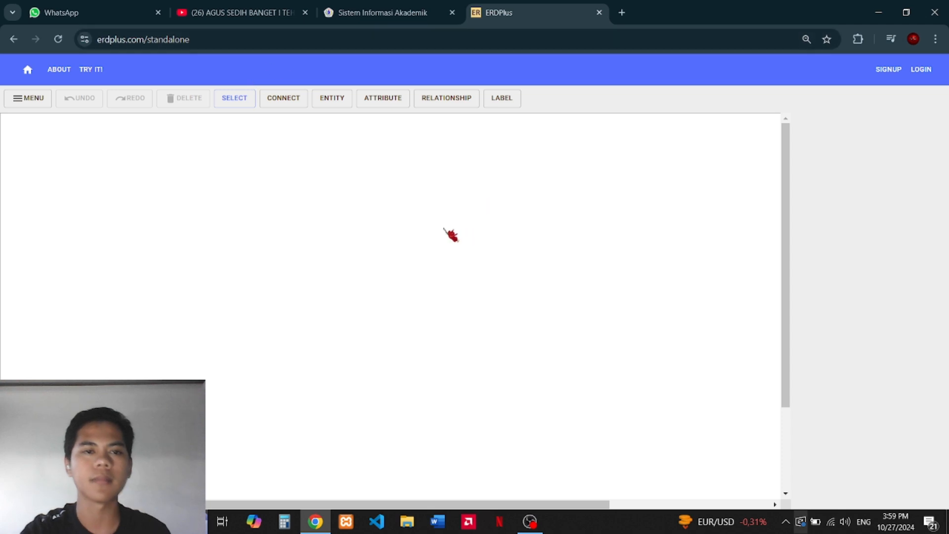
# Step: Place six regular entities on the empty canvas in two rows of three
pyautogui.click(327, 101)
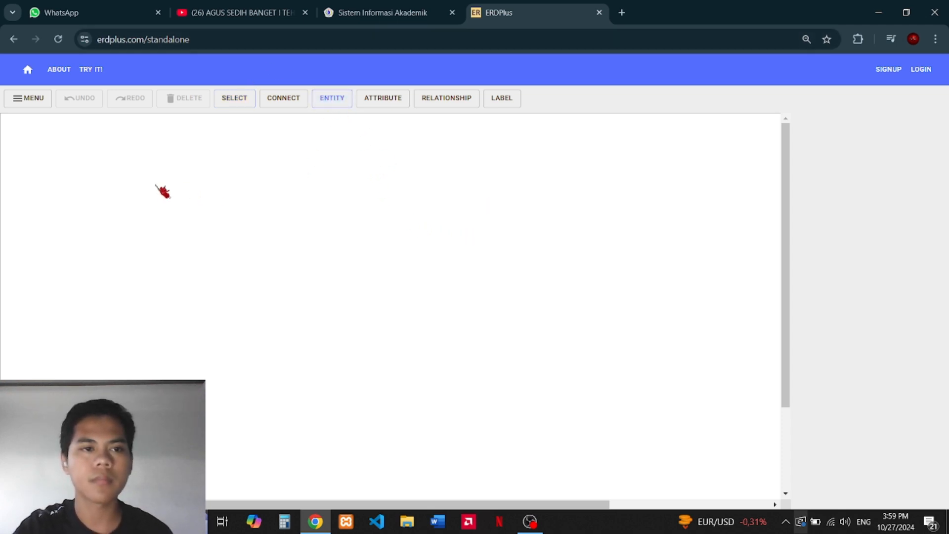
pyautogui.click(94, 231)
pyautogui.click(333, 102)
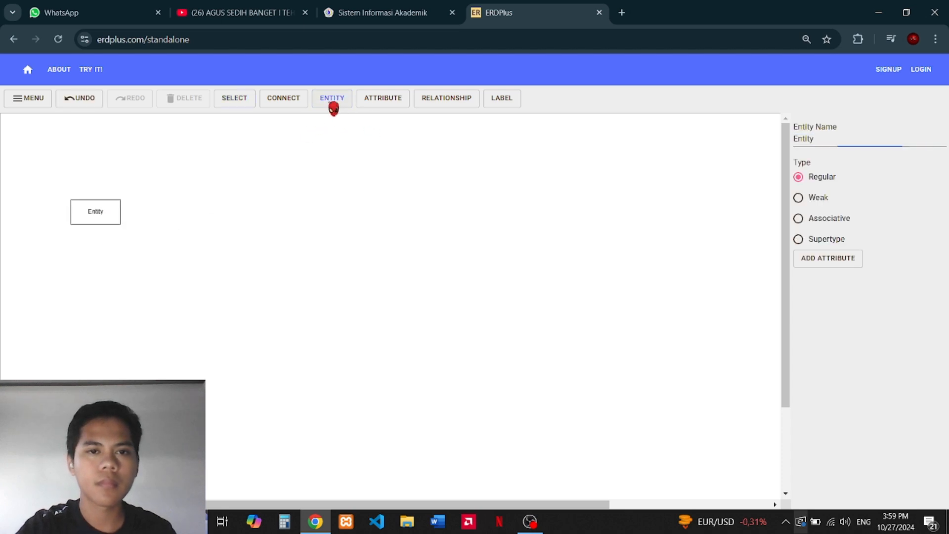
pyautogui.click(324, 210)
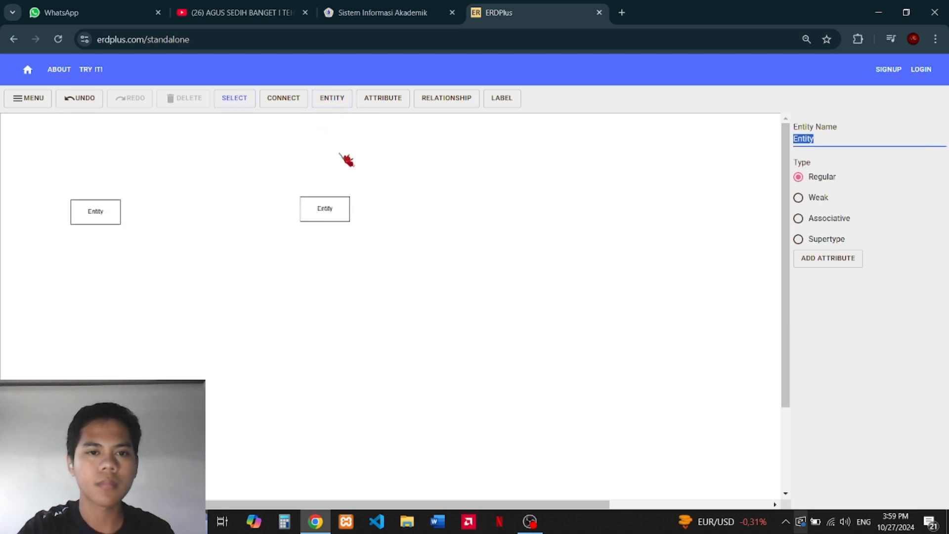
pyautogui.click(339, 101)
pyautogui.click(536, 209)
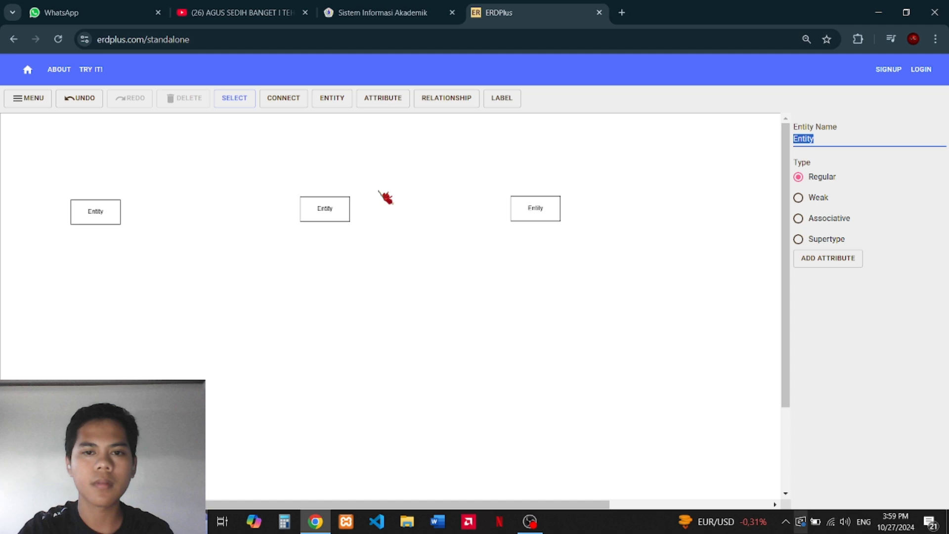
pyautogui.click(330, 101)
pyautogui.click(100, 349)
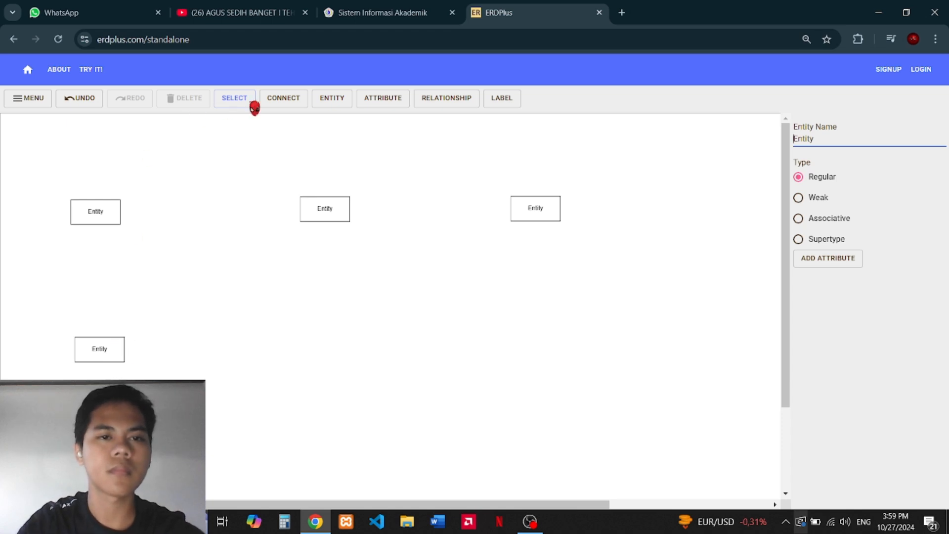
pyautogui.click(280, 101)
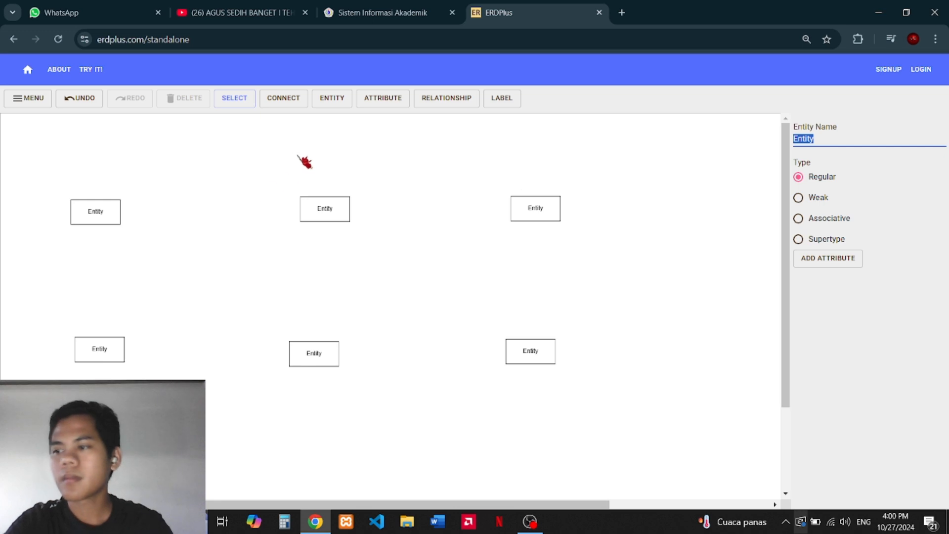
# Step: Name the first entity in the upper row dokter_admin and the one beside it administrator
pyautogui.click(97, 213)
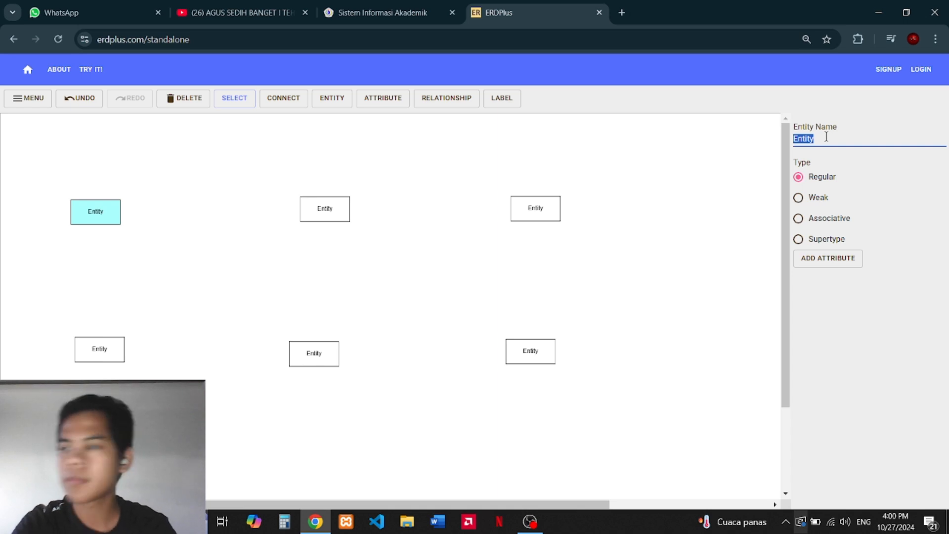
pyautogui.write('dokter_admin')
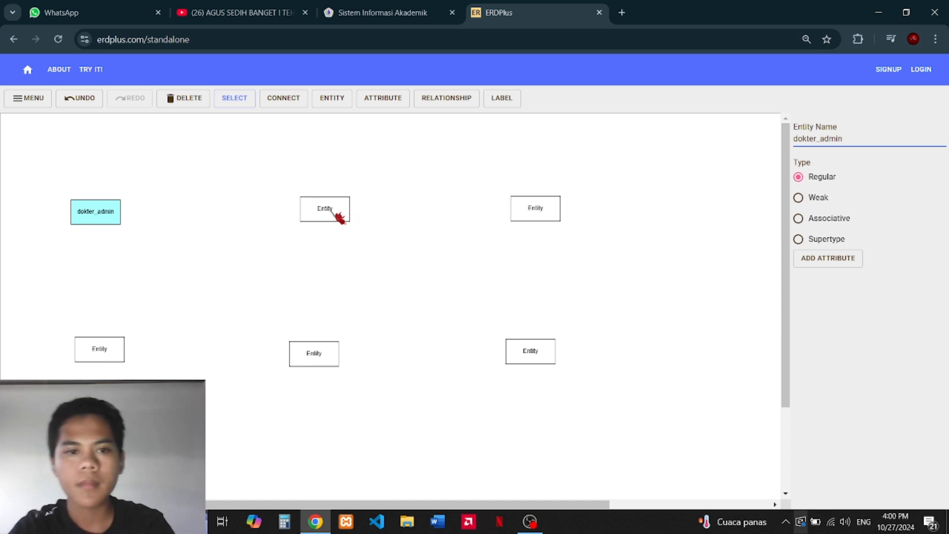
pyautogui.click(341, 220)
pyautogui.write('adminsi')
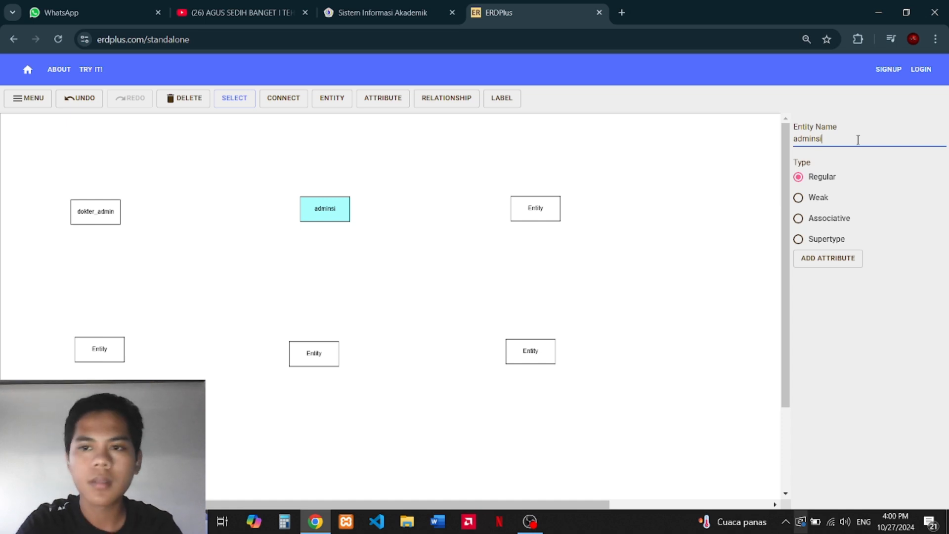
pyautogui.press('BackSpace')
pyautogui.press('BackSpace')
pyautogui.write('is')
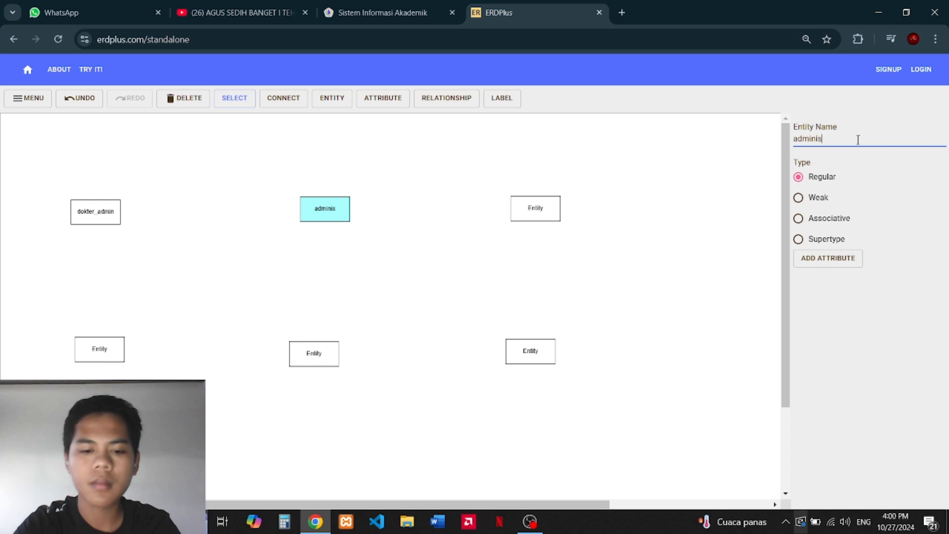
pyautogui.write('trator')
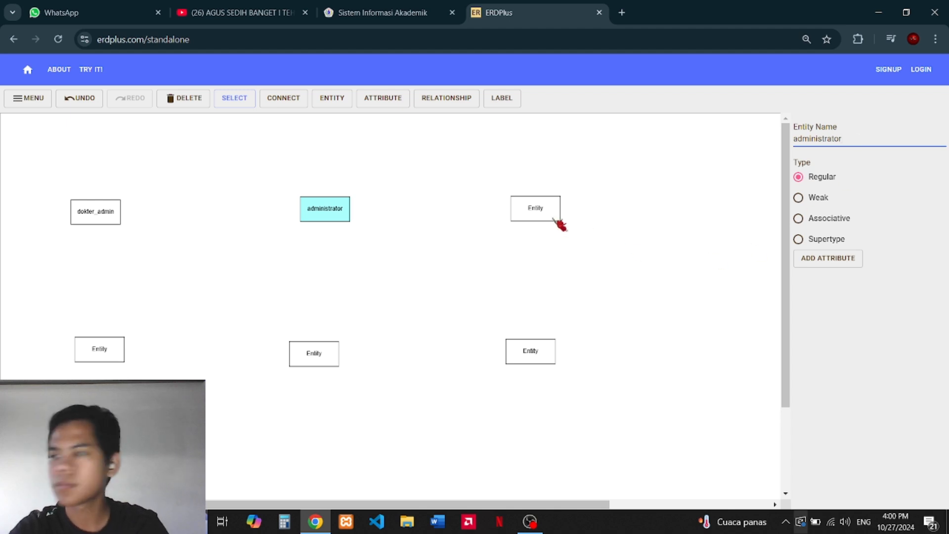
# Step: Name the last upper-row entity Daftar and the lower-row entities dokter, pasien_dokter and pasien from left to right
pyautogui.click(534, 218)
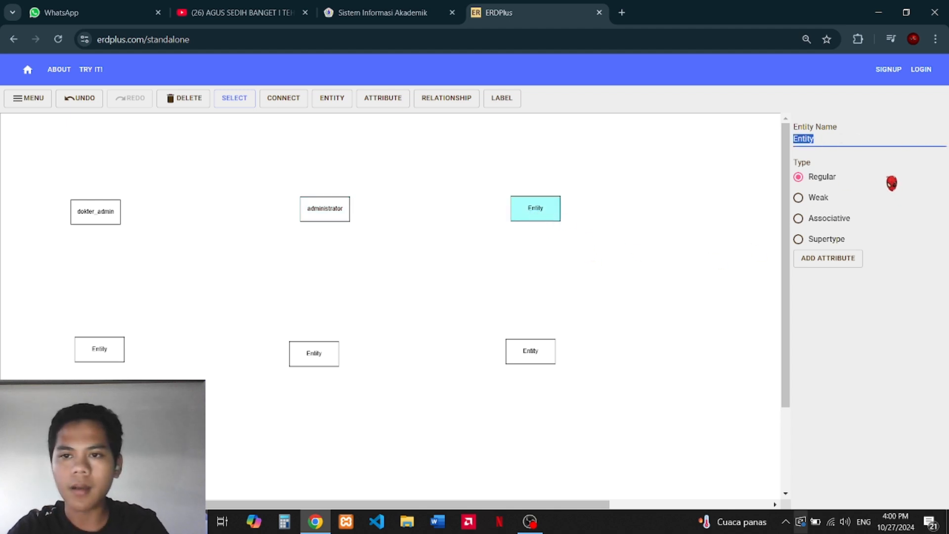
pyautogui.write('Daftar')
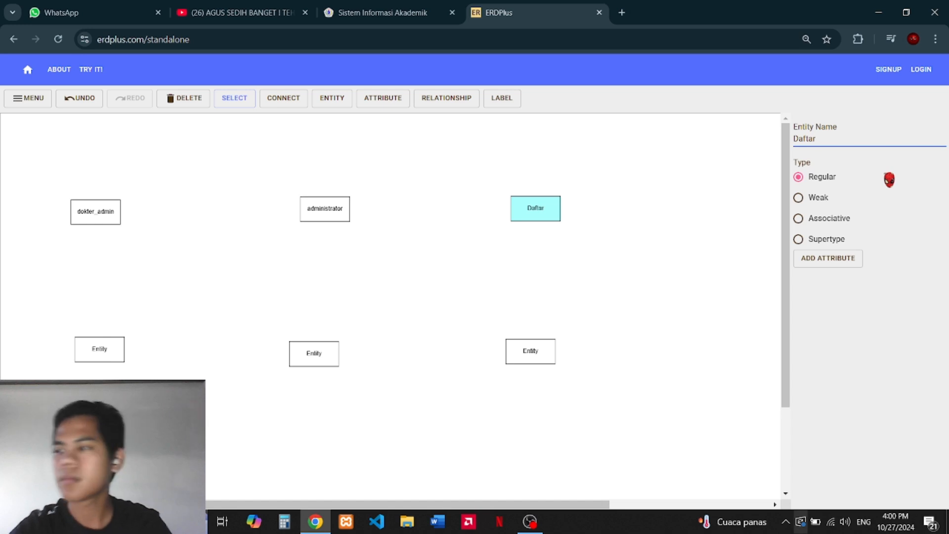
pyautogui.click(549, 353)
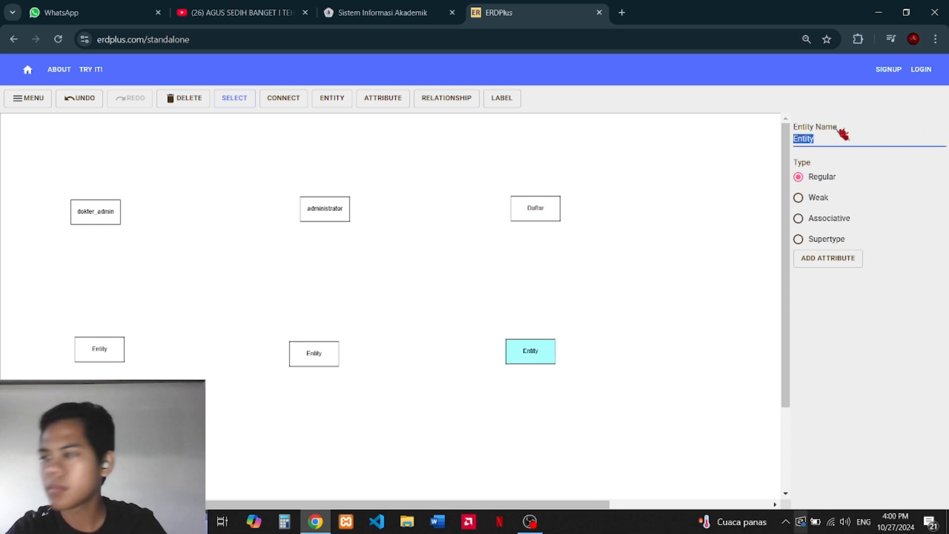
pyautogui.write('pasien')
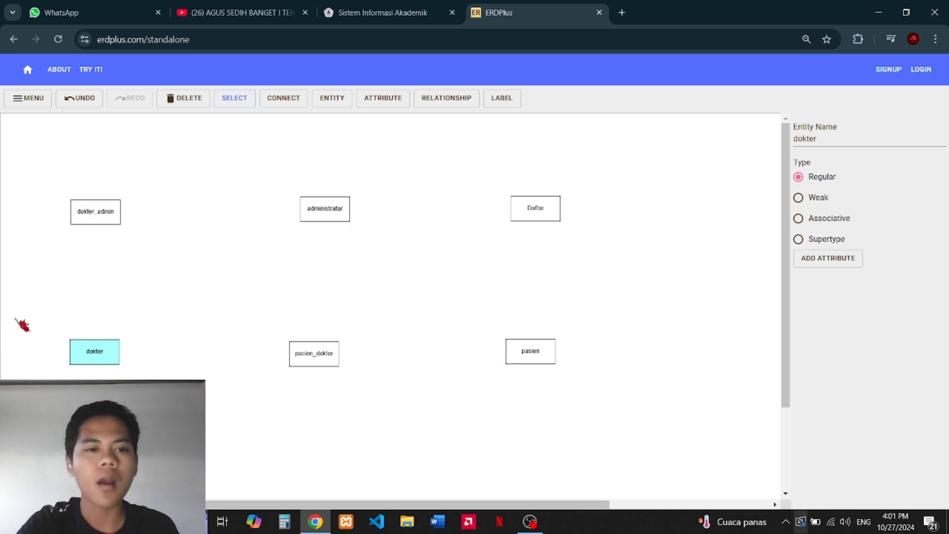
# Step: Connect dokter to dokter_admin with a relationship, setting dokter to Many and dokter_admin to One
pyautogui.click(454, 99)
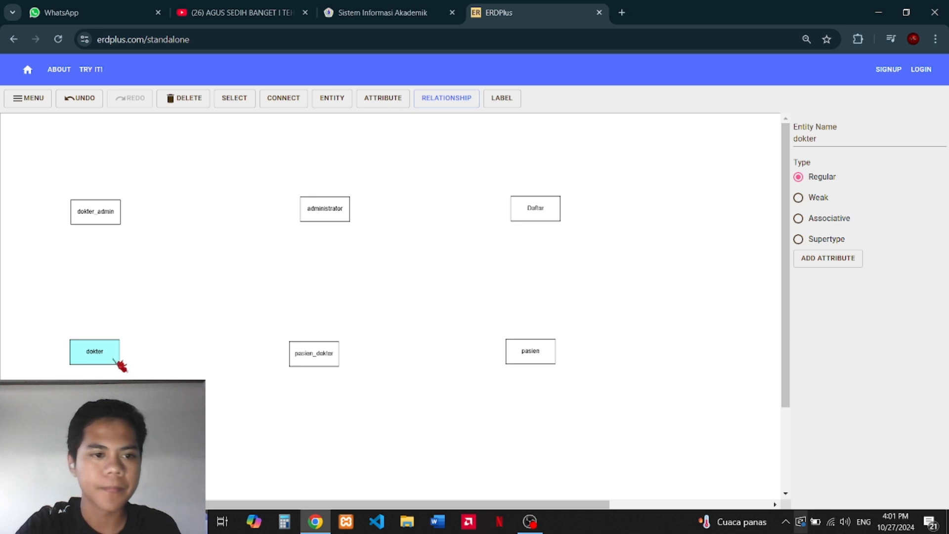
pyautogui.press('c')
pyautogui.moveTo(97, 330); pyautogui.dragTo(94, 216)
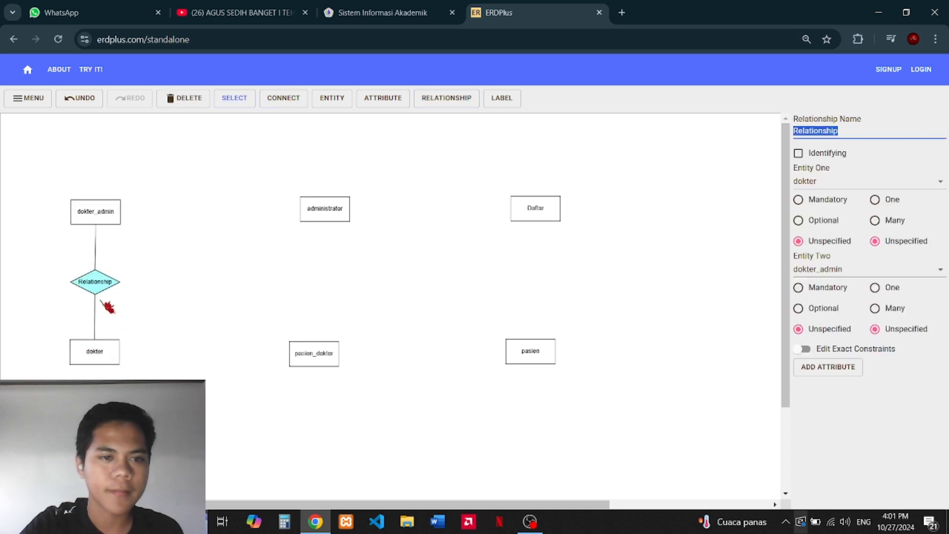
pyautogui.click(877, 288)
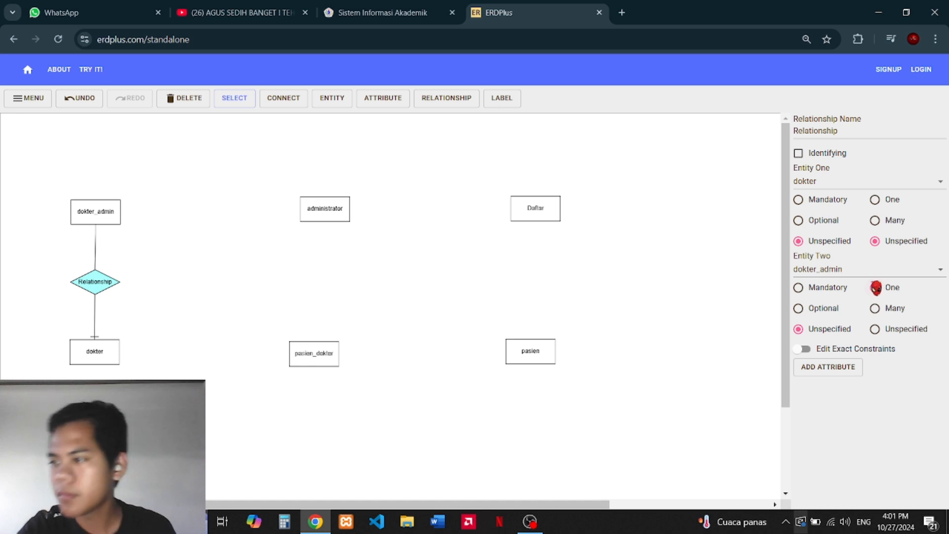
pyautogui.click(876, 221)
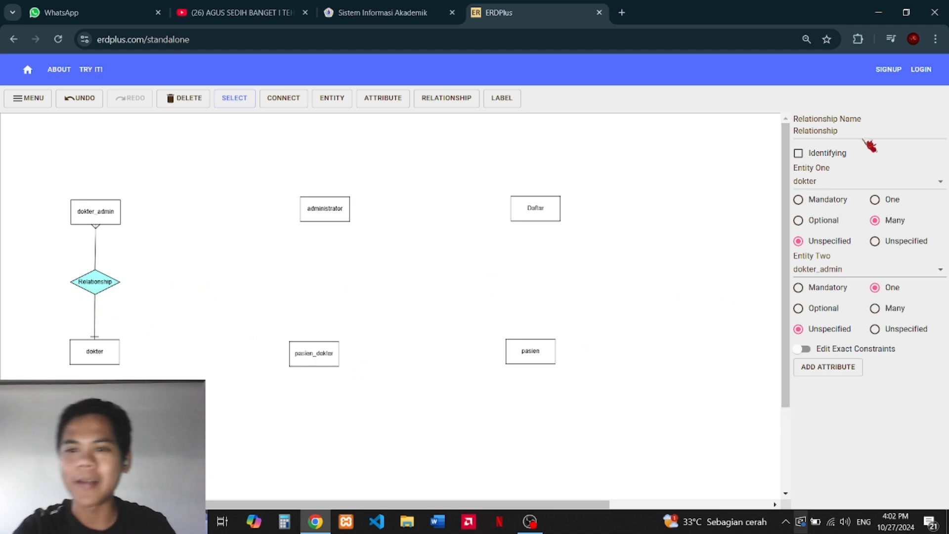
# Step: Name the relationship between dokter and dokter_admin "Menyimpan data"
pyautogui.moveTo(864, 138); pyautogui.dragTo(736, 140)
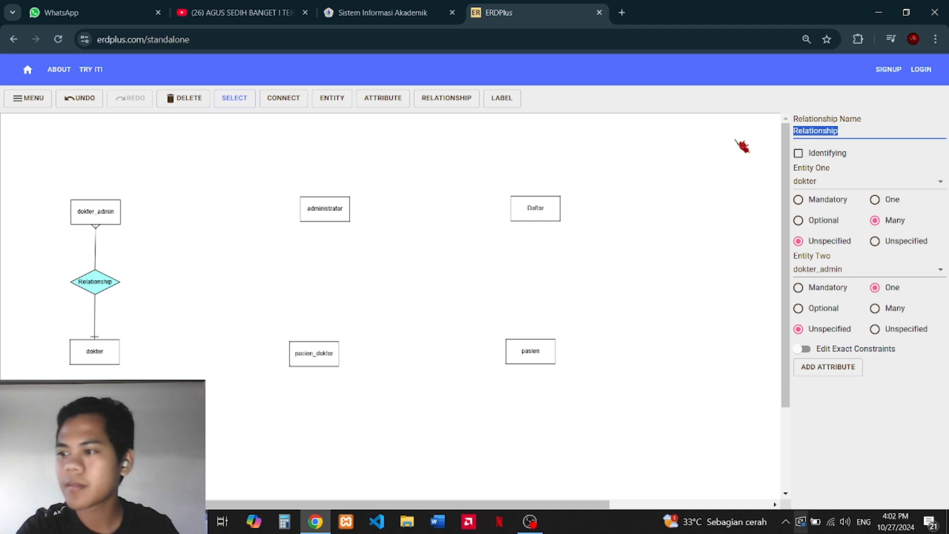
pyautogui.write('Menyimpan')
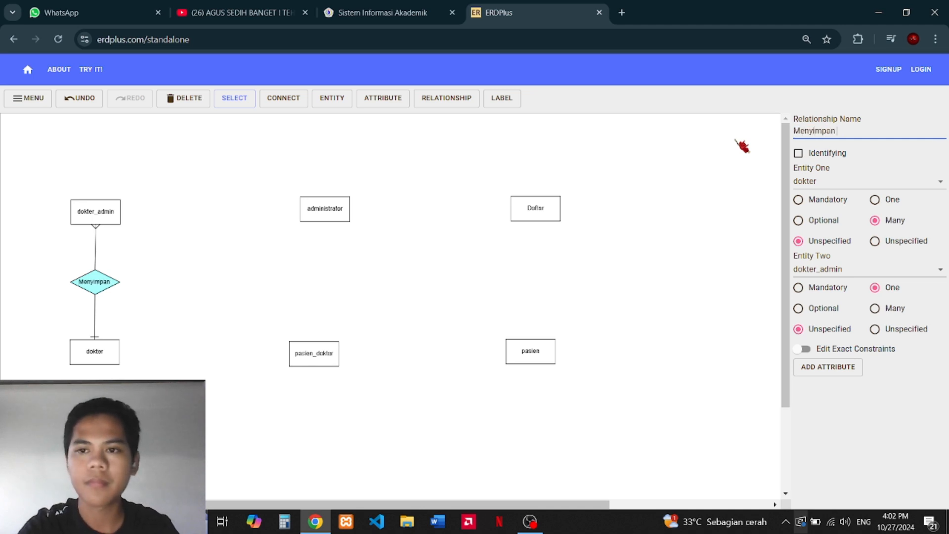
pyautogui.write(' data')
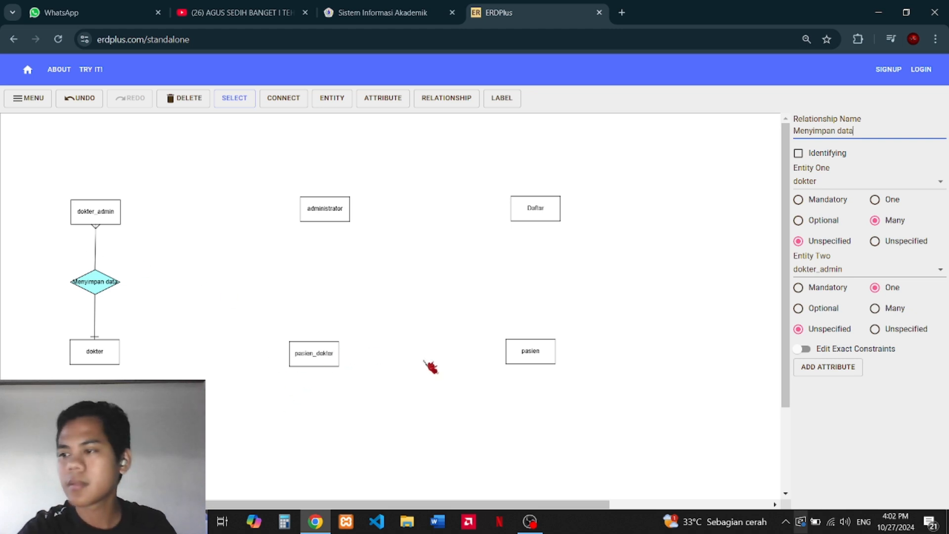
# Step: Connect dokter_admin (One) to administrator (Many) with a relationship named "Memberikan data" and straighten the row
pyautogui.click(284, 99)
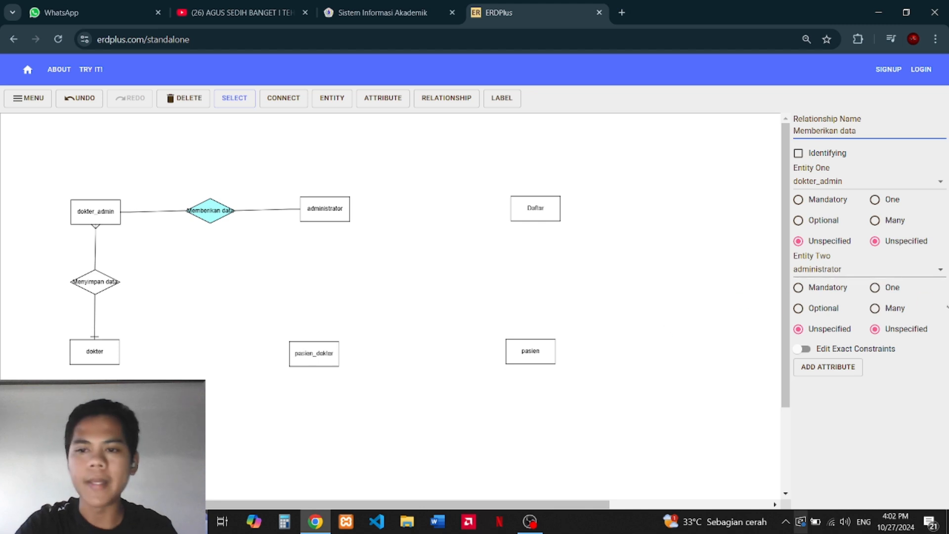
pyautogui.click(876, 309)
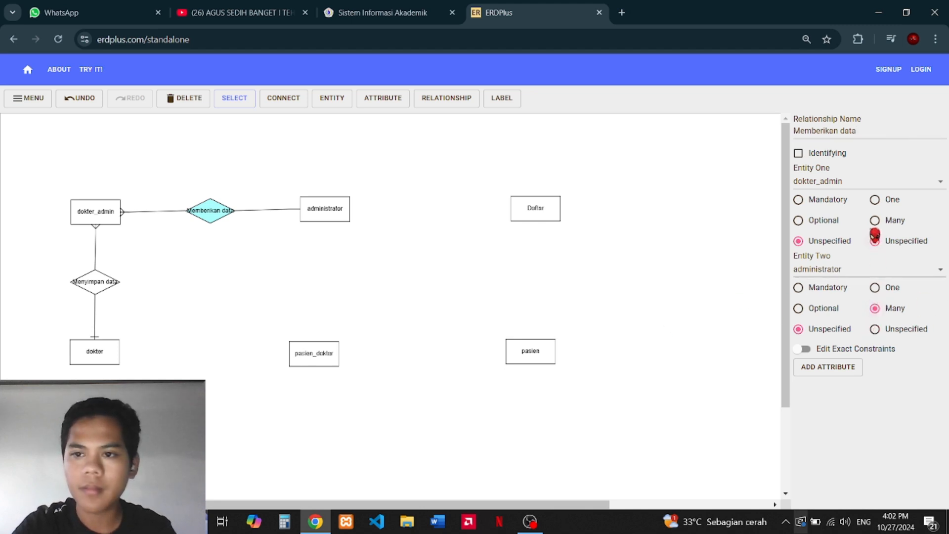
pyautogui.click(875, 200)
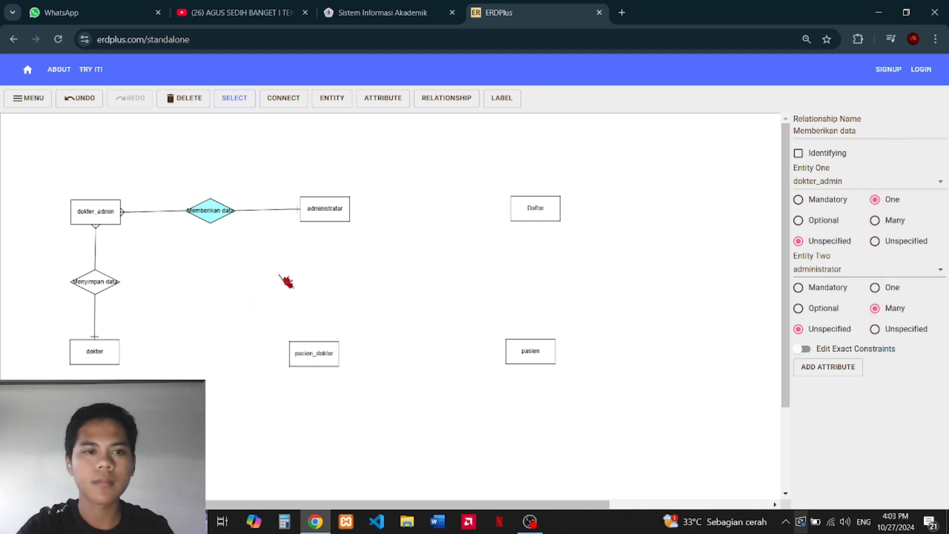
pyautogui.moveTo(322, 211); pyautogui.dragTo(323, 215)
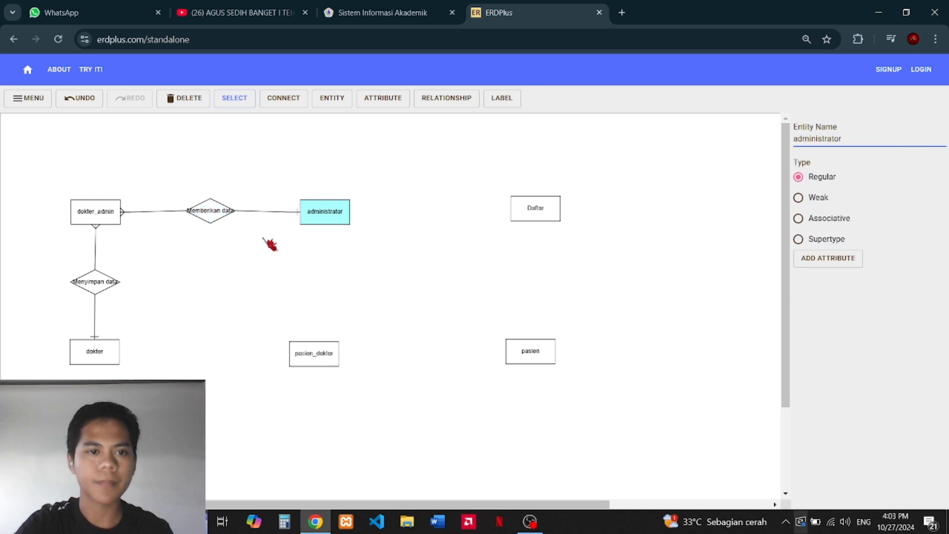
pyautogui.click(212, 220)
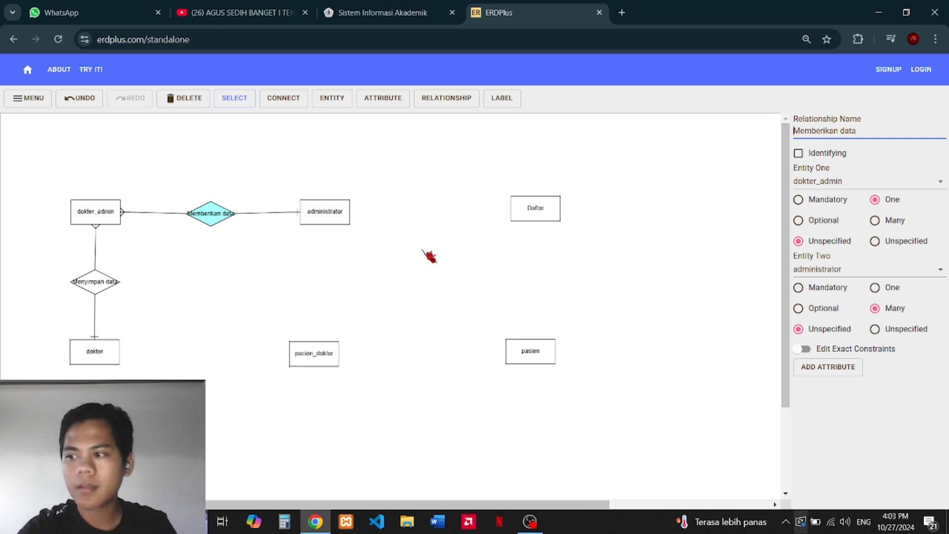
# Step: Connect administrator to Daftar with a relationship named "Melayani", setting administrator to Many and Daftar to One
pyautogui.click(283, 98)
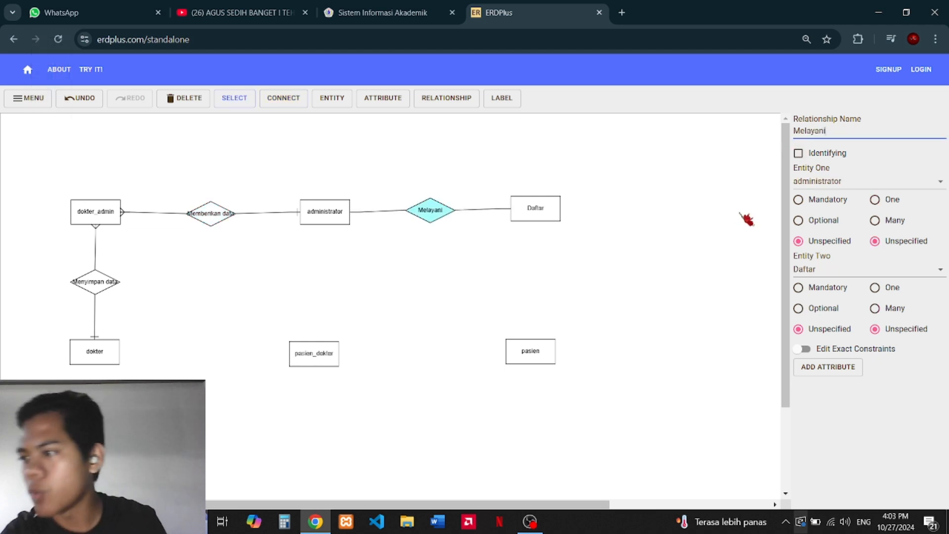
pyautogui.click(876, 289)
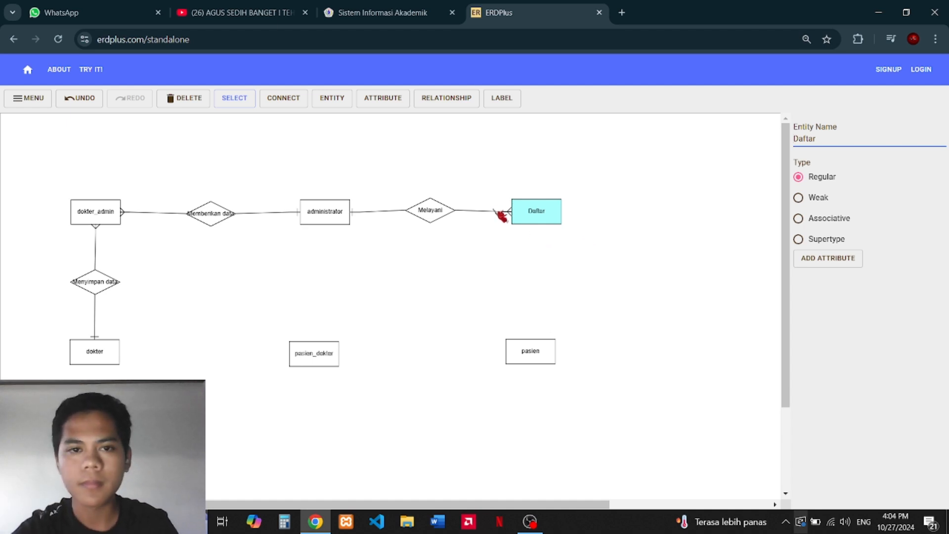
# Step: Connect Daftar to pasien with a relationship named "Melakukan"
pyautogui.click(284, 99)
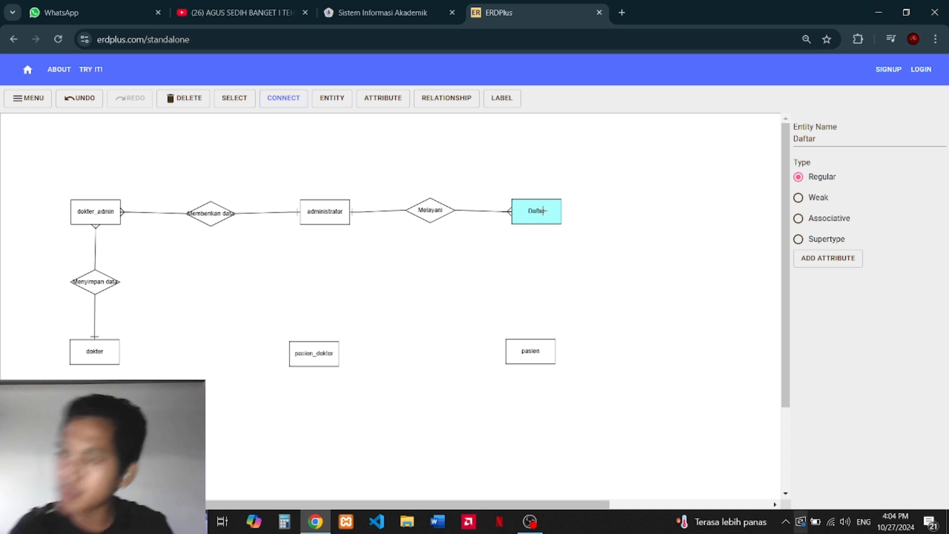
pyautogui.moveTo(526, 219); pyautogui.dragTo(530, 346)
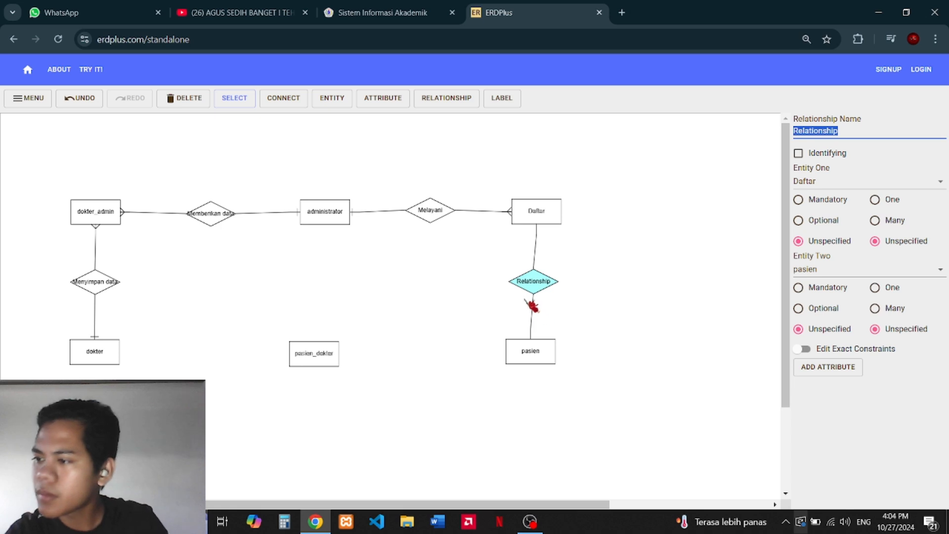
pyautogui.write('Melakukan')
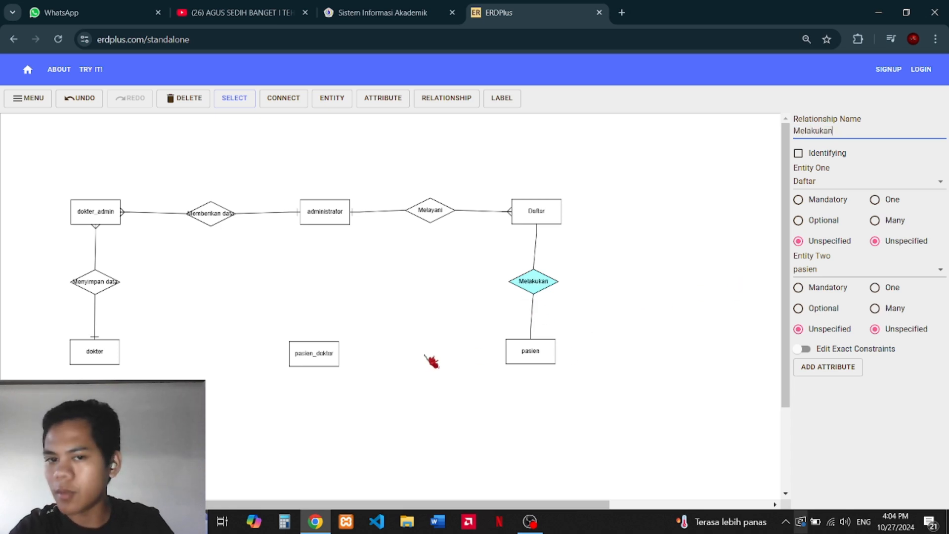
# Step: Align pasien and the Melakukan relationship beneath Daftar, and set the relationship's Daftar side to One and pasien side to Many
pyautogui.click(539, 352)
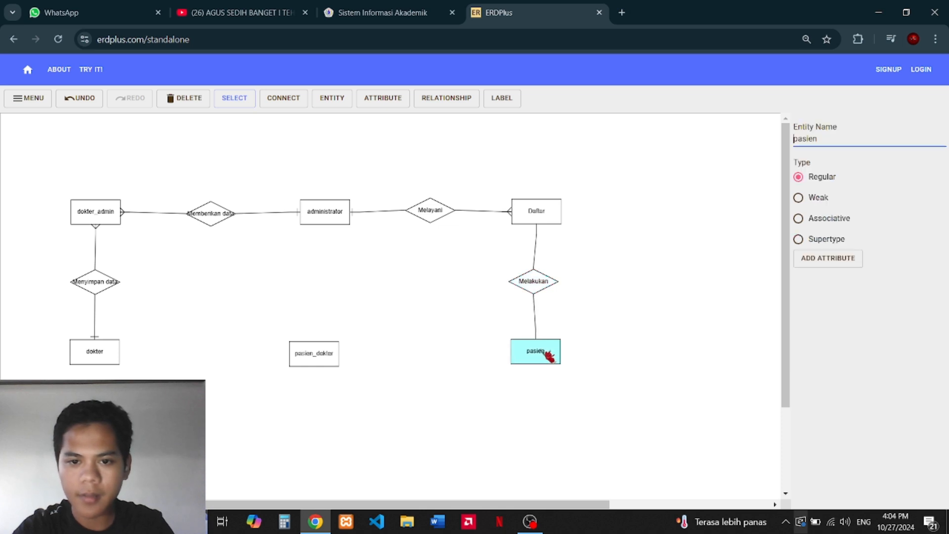
pyautogui.click(540, 290)
pyautogui.moveTo(538, 352); pyautogui.dragTo(544, 356)
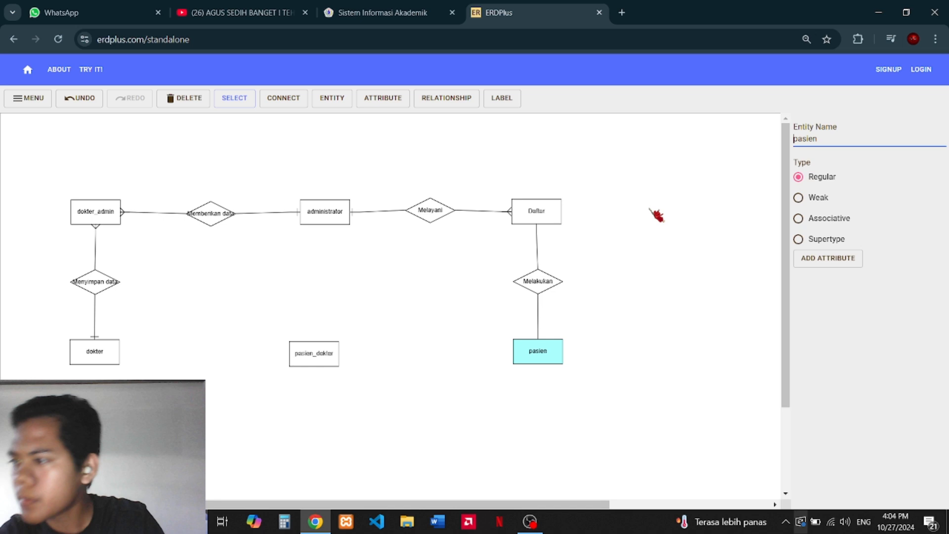
pyautogui.click(541, 280)
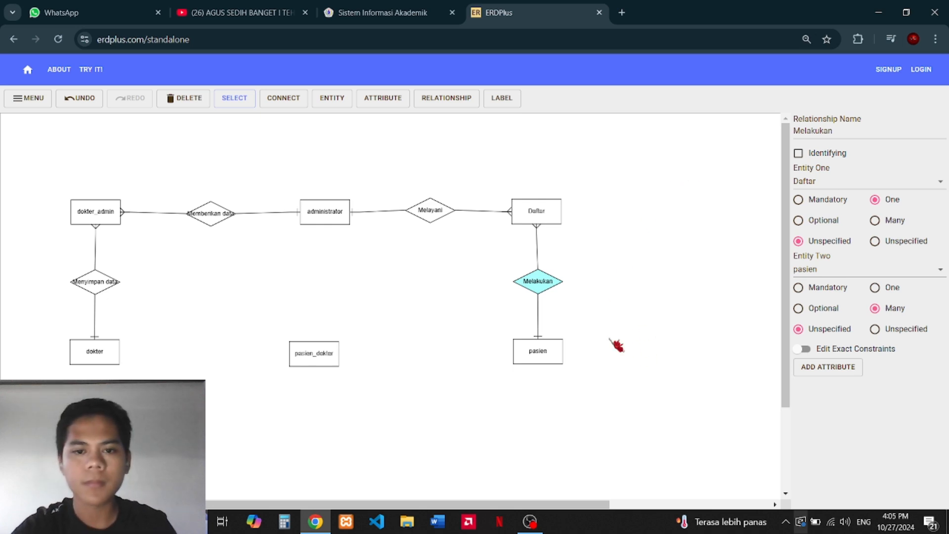
# Step: Connect pasien to pasien_dokter with a relationship named "Diperiksa", setting pasien_dokter to One and pasien to Many
pyautogui.press('c')
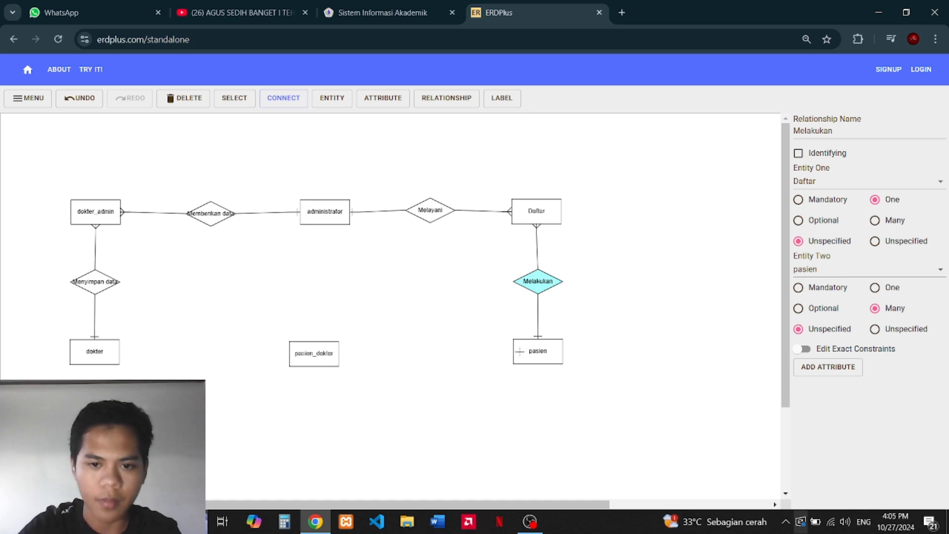
pyautogui.moveTo(520, 353); pyautogui.dragTo(336, 354)
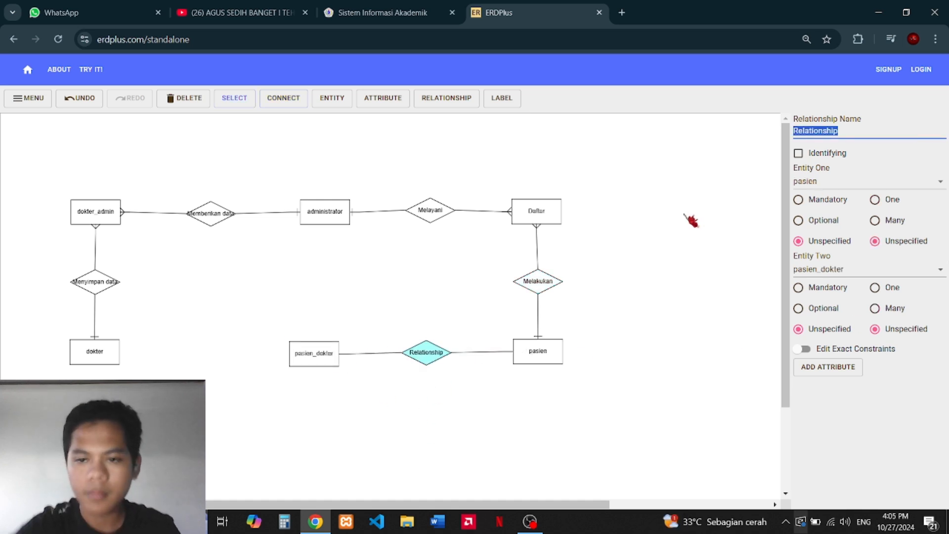
pyautogui.write('Diperiksa')
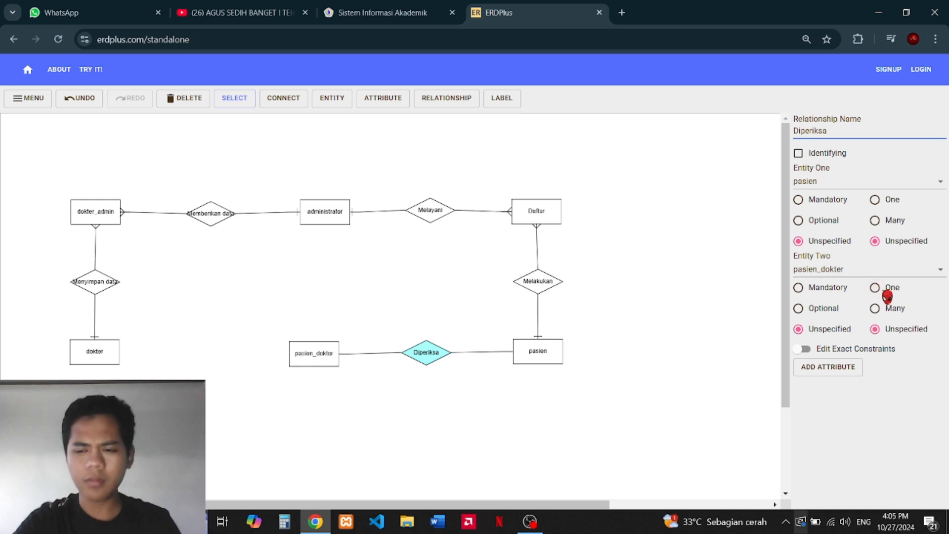
pyautogui.click(874, 289)
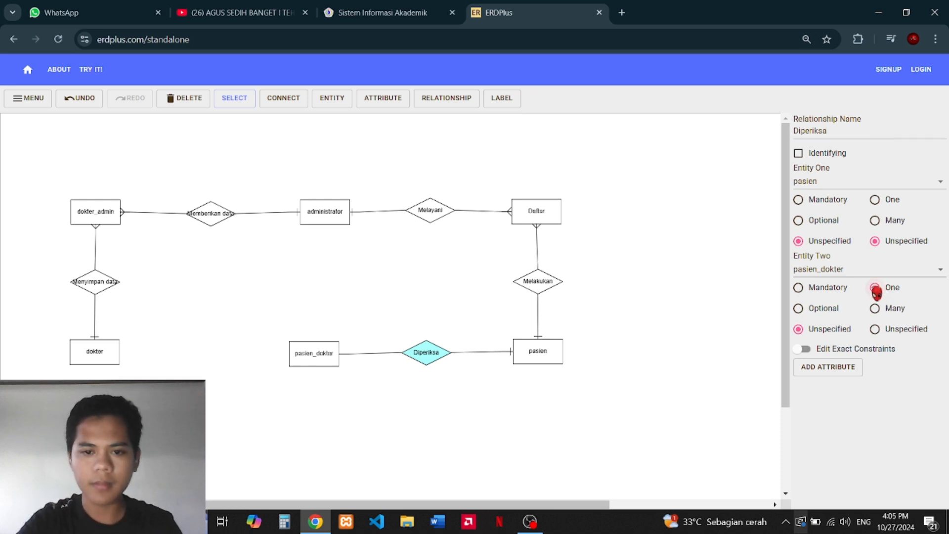
pyautogui.click(876, 221)
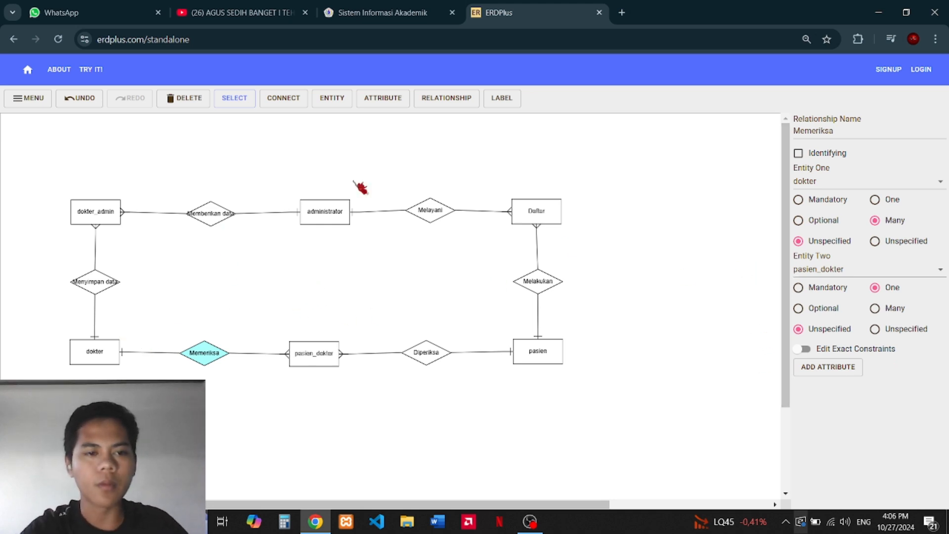
# Step: Place an attribute above the administrator entity
pyautogui.click(378, 98)
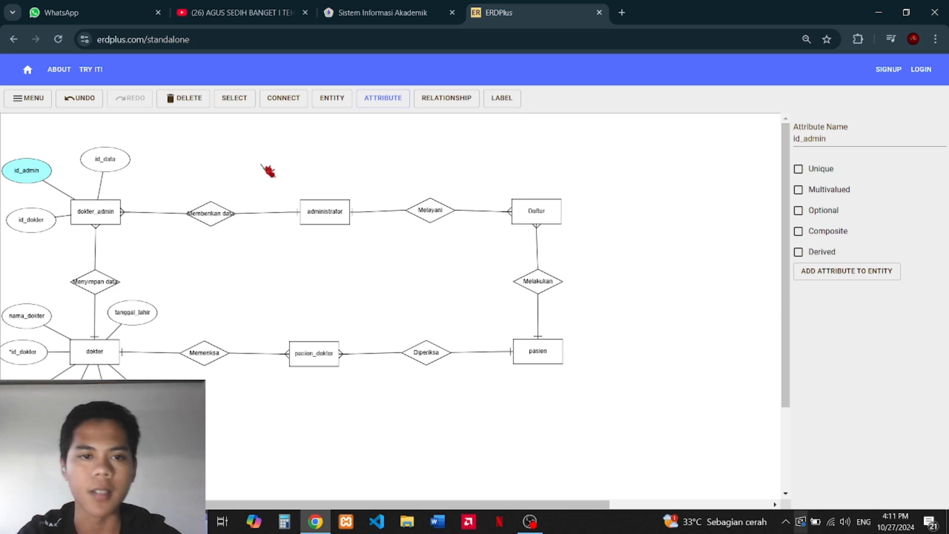
pyautogui.click(265, 167)
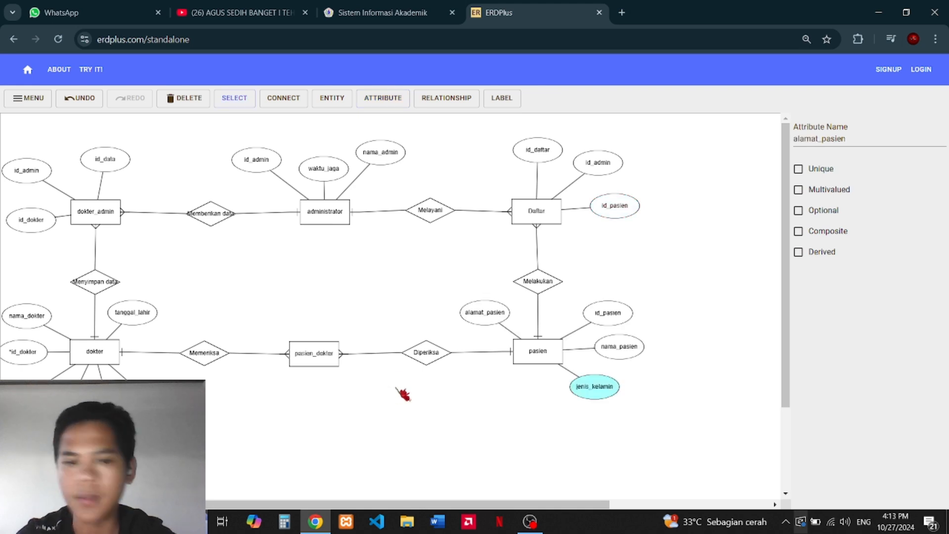
# Step: Nudge the Diperiksa relationship and pasien entity slightly lower, and name pasien_dokter's upper-left attribute "id_pasien_dokter"
pyautogui.moveTo(428, 361); pyautogui.dragTo(432, 364)
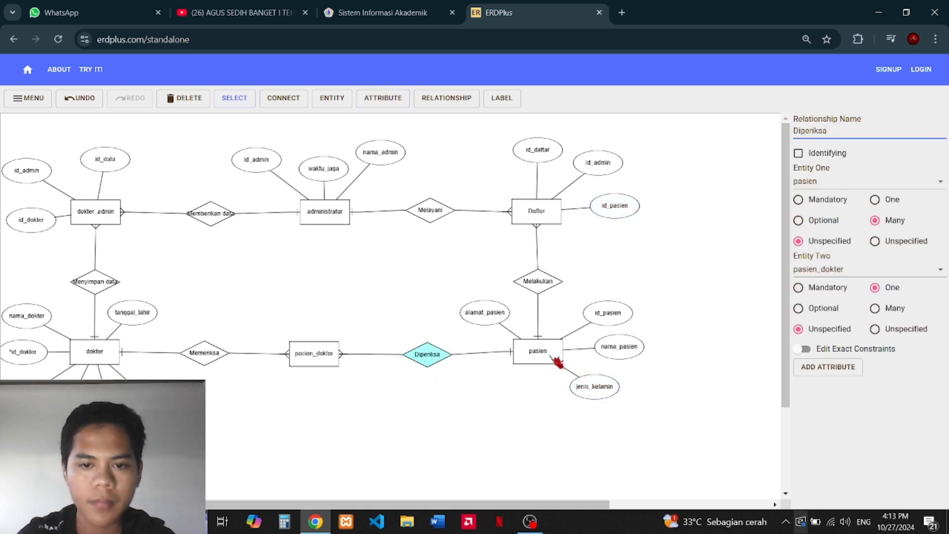
pyautogui.moveTo(549, 360); pyautogui.dragTo(551, 362)
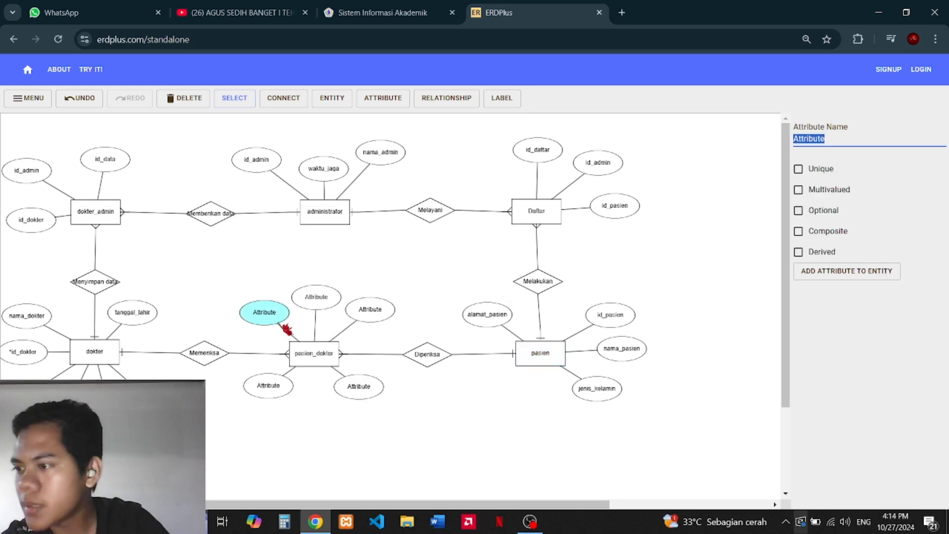
pyautogui.write('id_')
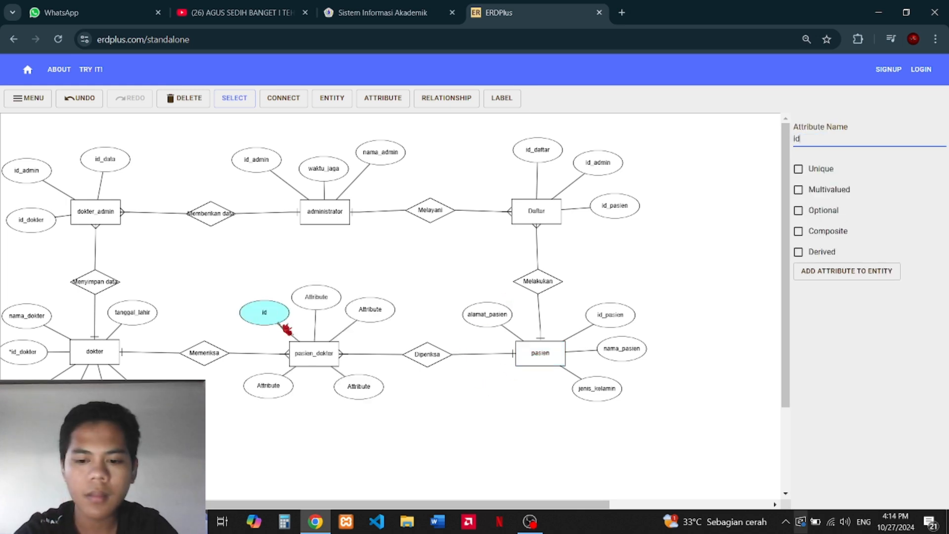
pyautogui.write('pasien')
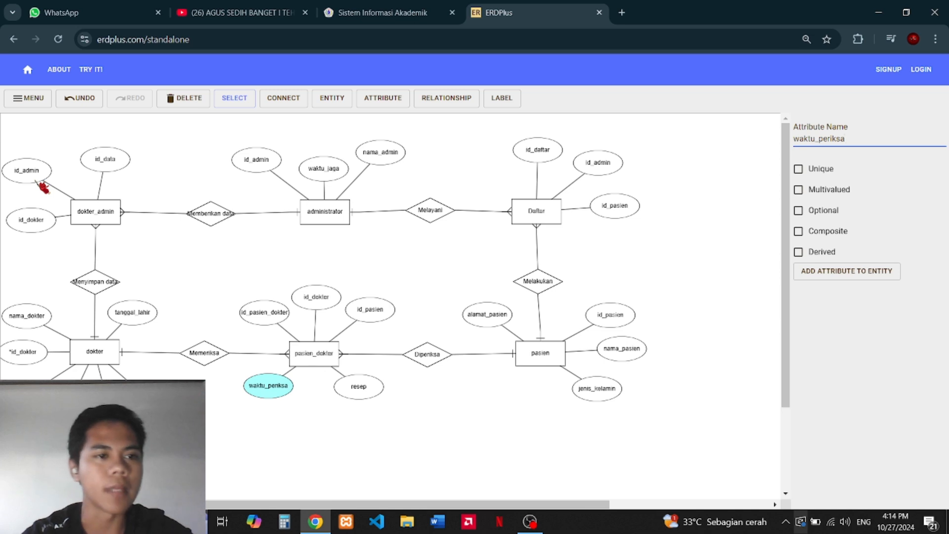
# Step: Mark the id_admin and id_dokter attributes of dokter_admin as Unique
pyautogui.click(36, 176)
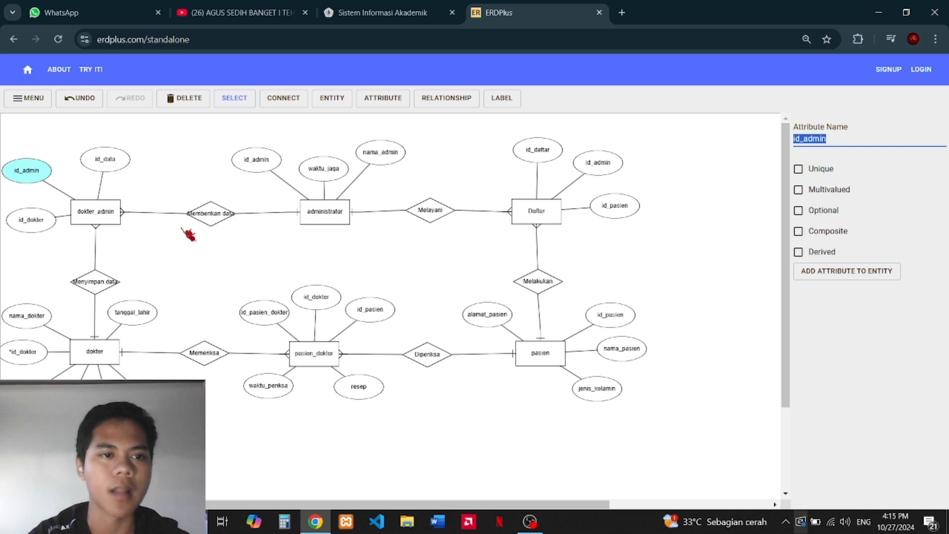
pyautogui.click(839, 139)
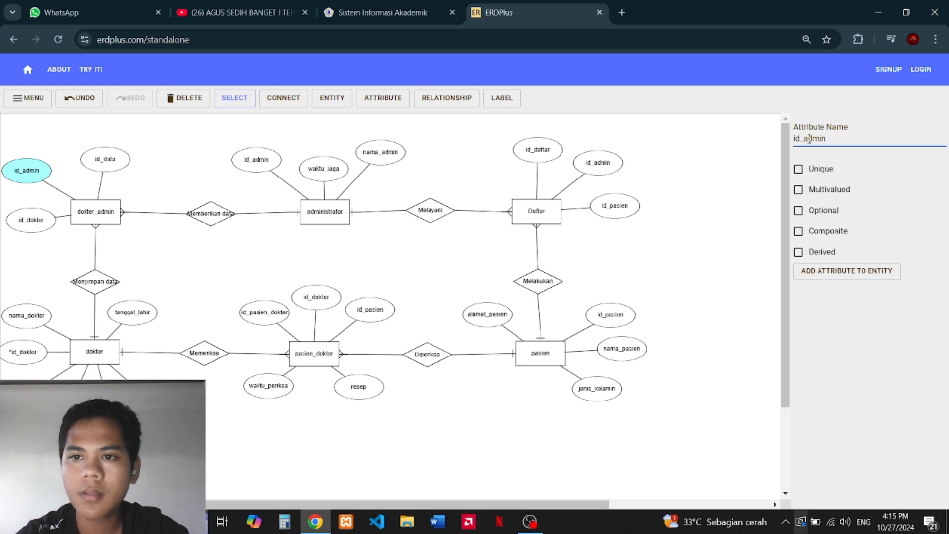
pyautogui.moveTo(835, 138); pyautogui.dragTo(784, 150)
pyautogui.click(799, 171)
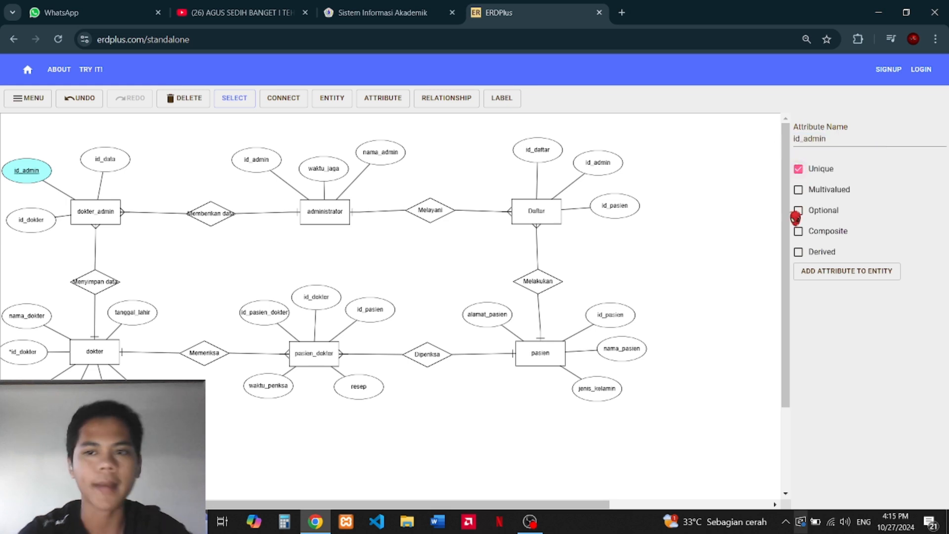
pyautogui.click(47, 224)
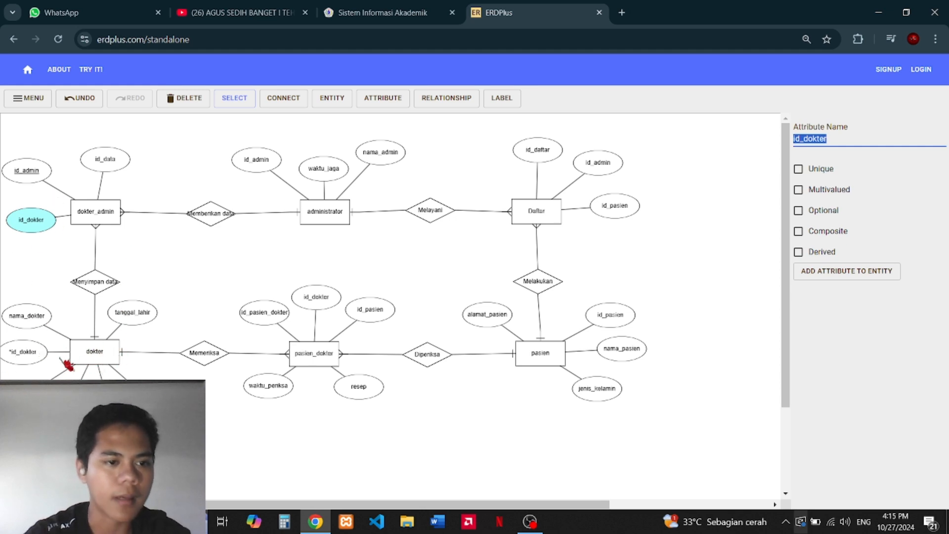
pyautogui.click(812, 174)
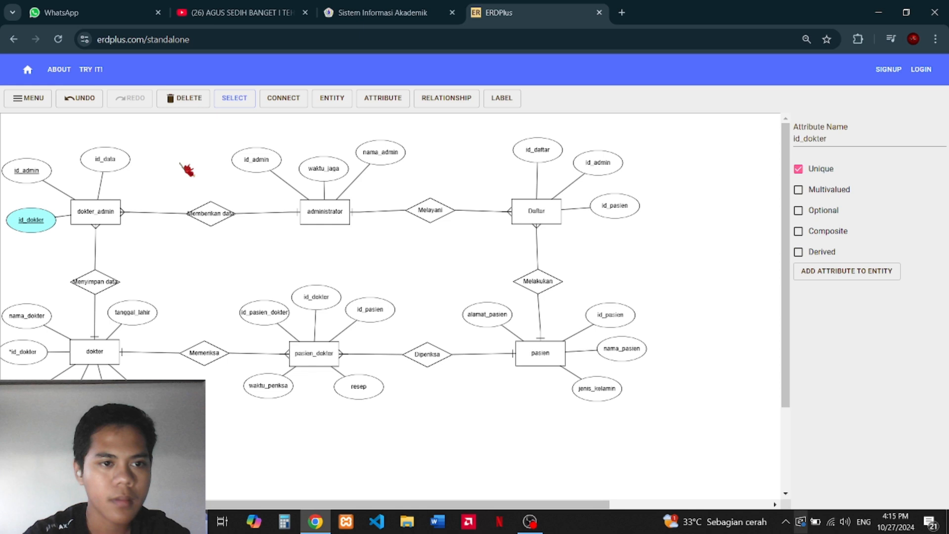
# Step: Rename the administrator entity's id_admin attribute to "*id_admin"
pyautogui.click(267, 163)
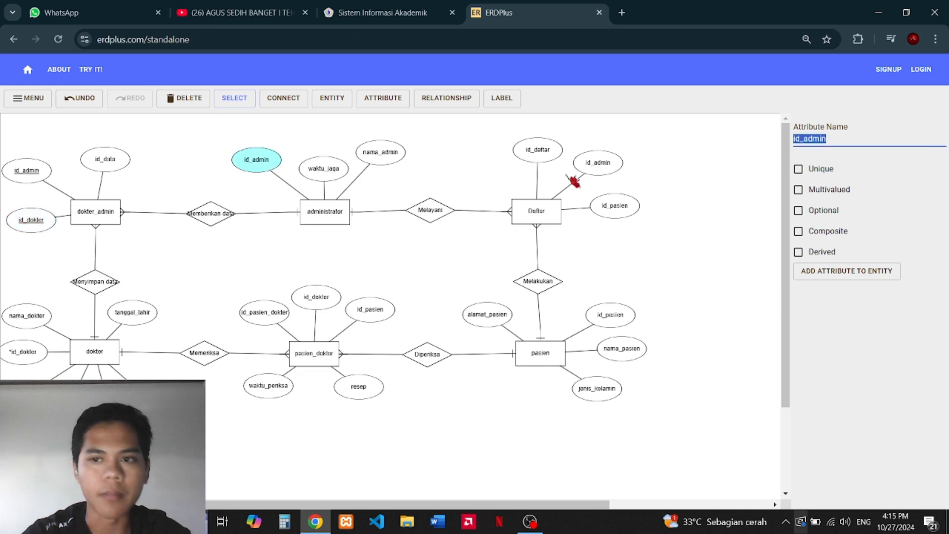
pyautogui.press('Left')
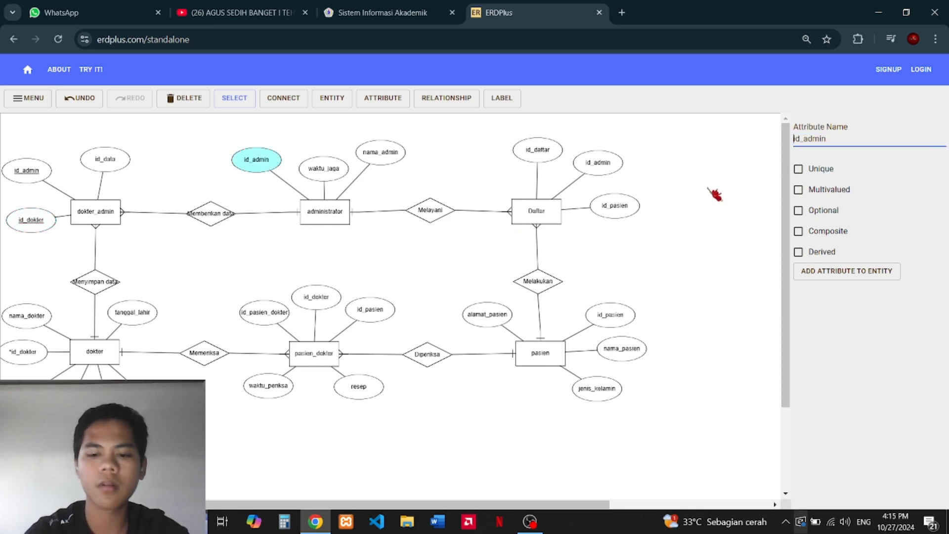
pyautogui.write('*')
# Step: Mark the id_admin and id_pasien attributes of Daftar as Unique
pyautogui.click(598, 163)
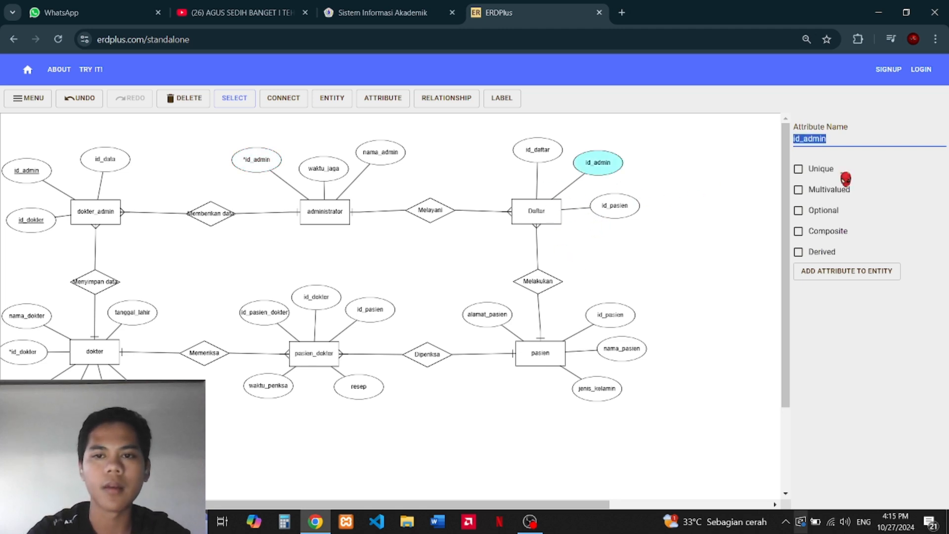
pyautogui.click(802, 140)
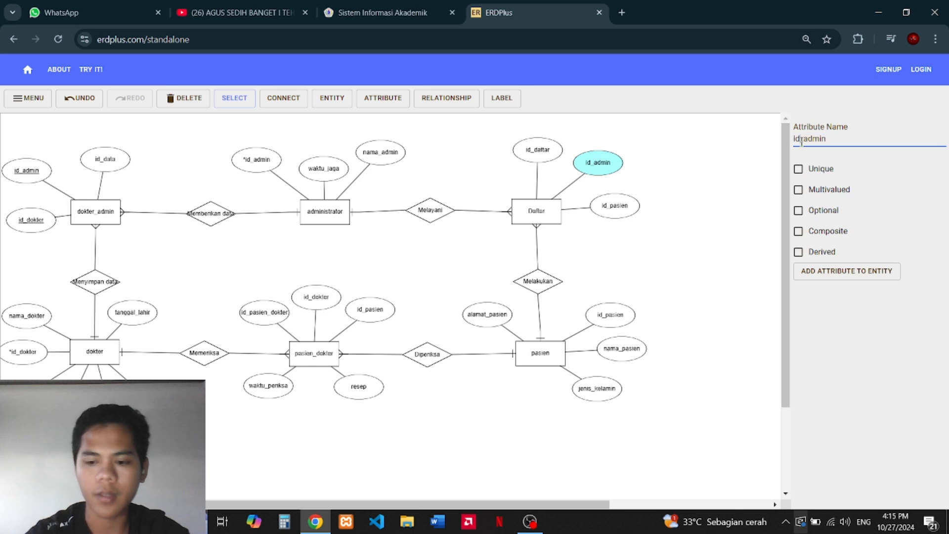
pyautogui.click(799, 169)
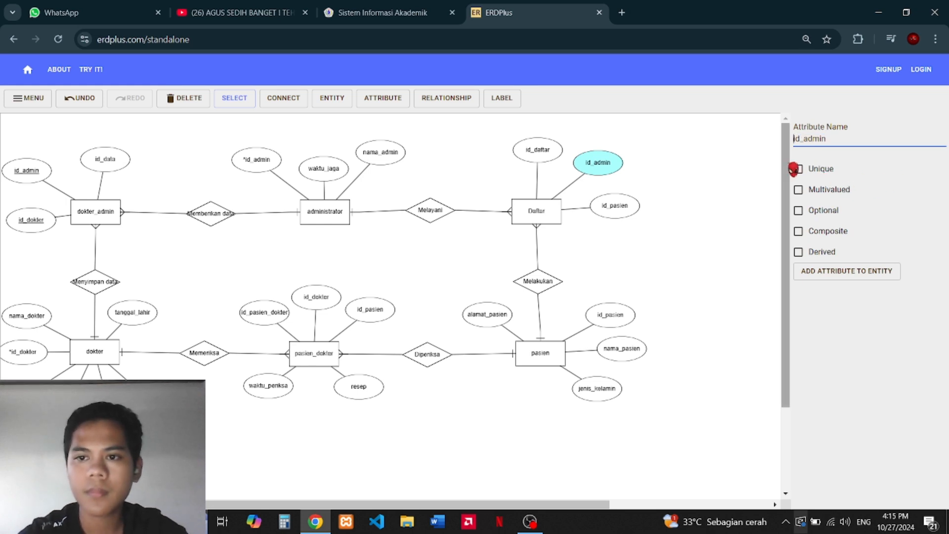
pyautogui.click(622, 210)
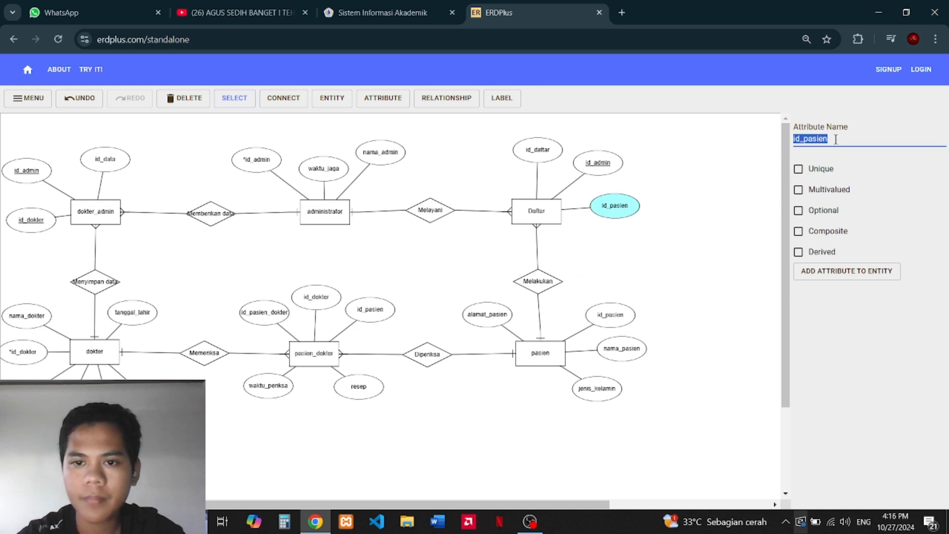
pyautogui.click(800, 170)
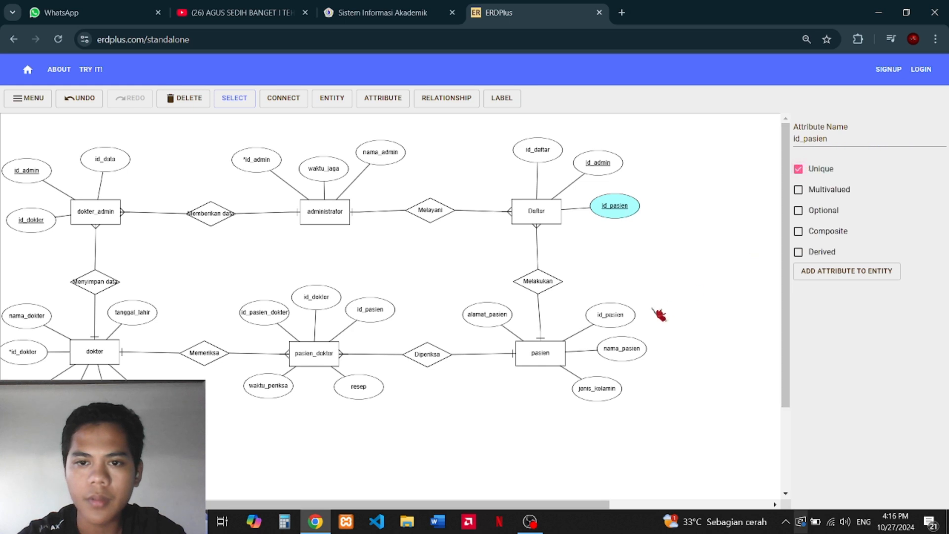
# Step: Rename the pasien entity's id_pasien attribute to "*id_pasien"
pyautogui.click(624, 326)
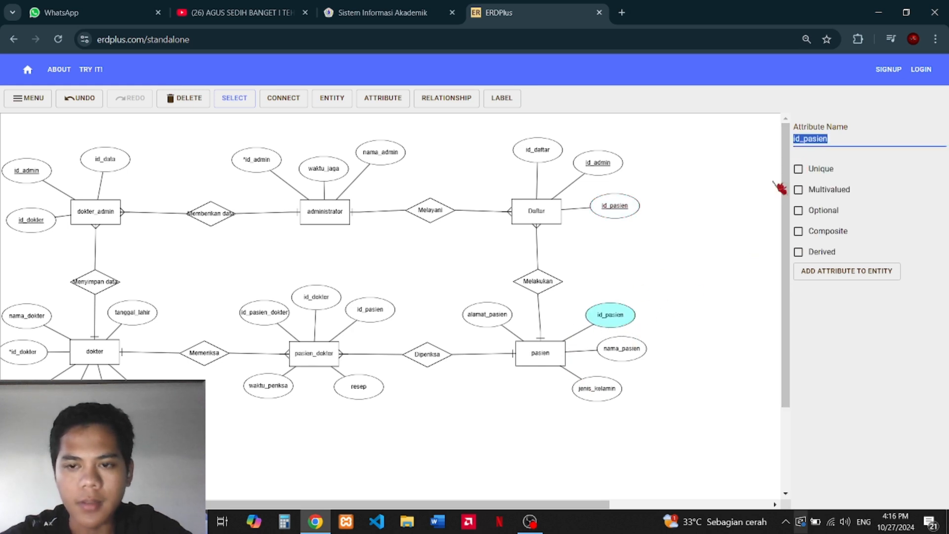
pyautogui.click(827, 139)
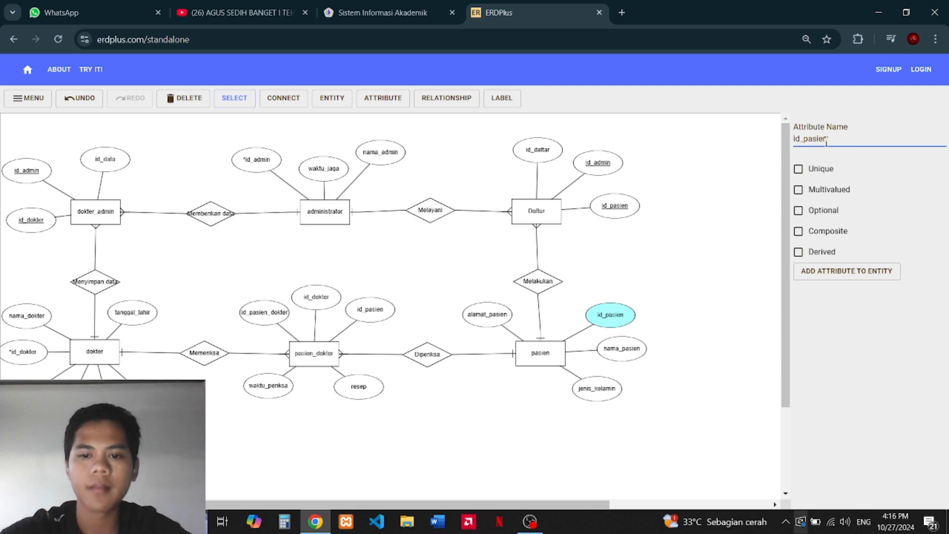
pyautogui.write('*')
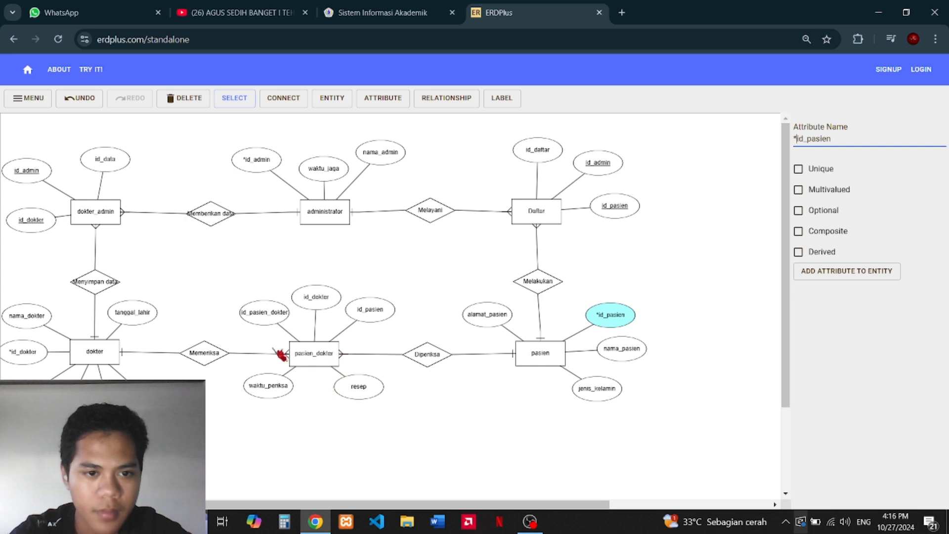
# Step: Rename Daftar's id_daftar attribute to "*id_daftar" and pasien_dokter's id_pasien_dokter attribute to "*id_pasien_dokter"
pyautogui.click(316, 298)
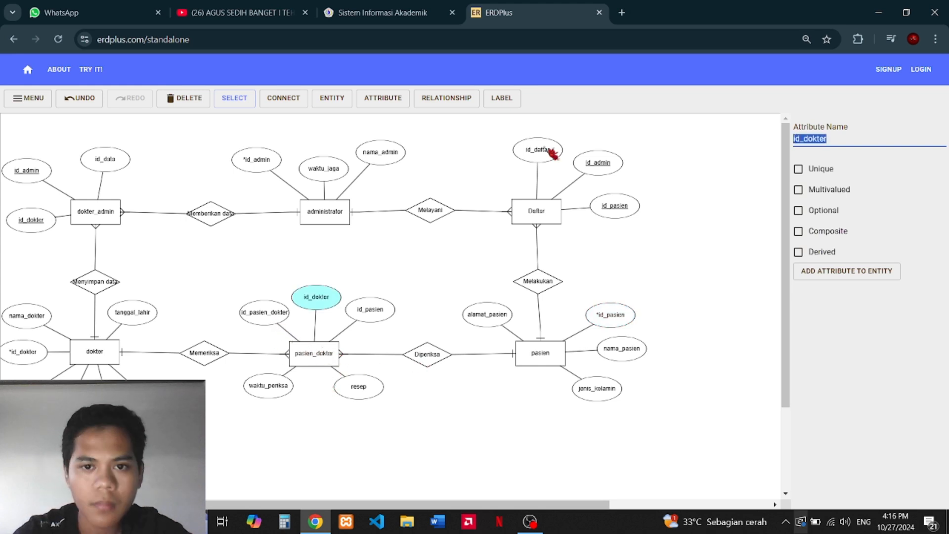
pyautogui.click(544, 150)
pyautogui.click(799, 189)
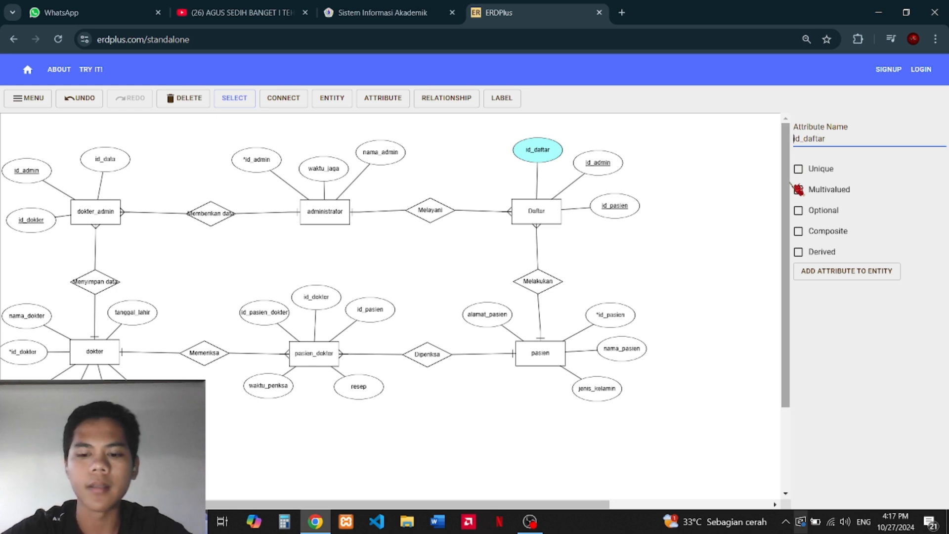
pyautogui.write('*')
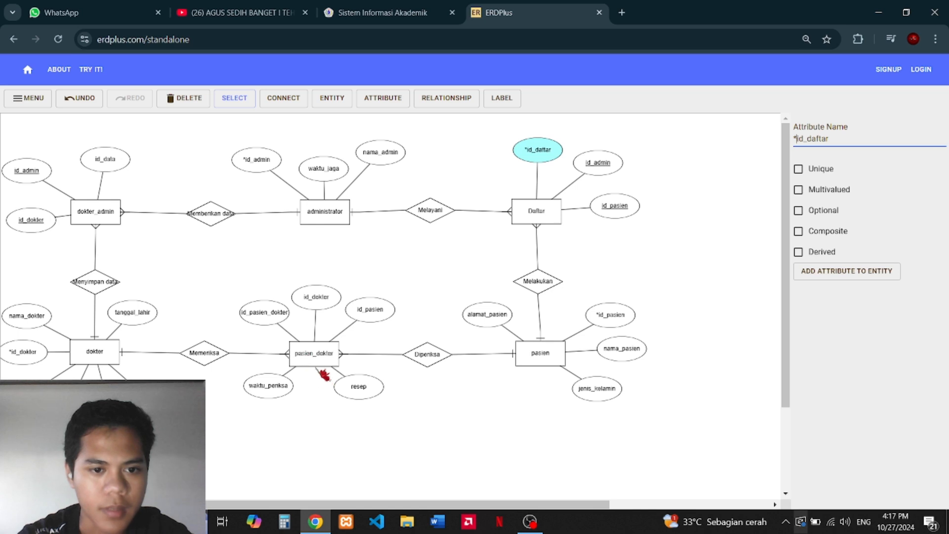
pyautogui.click(263, 314)
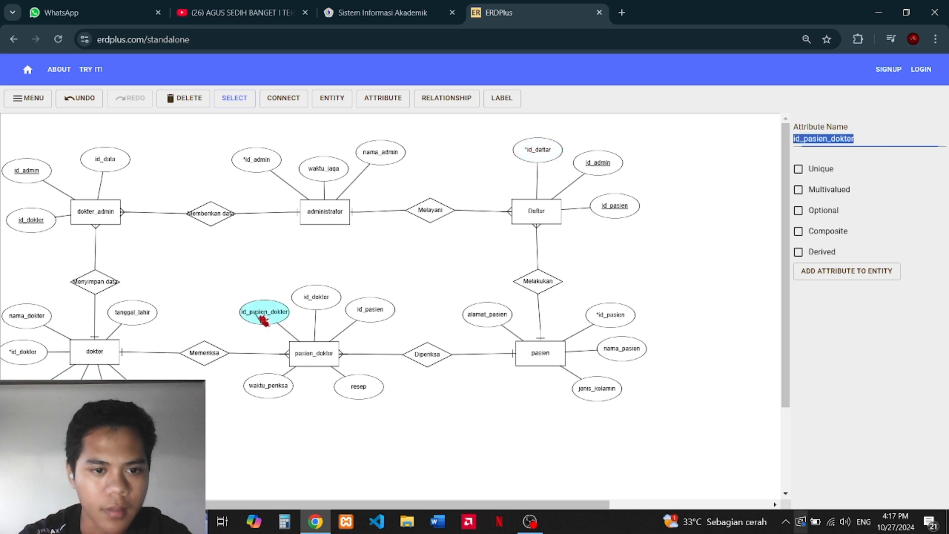
pyautogui.click(799, 232)
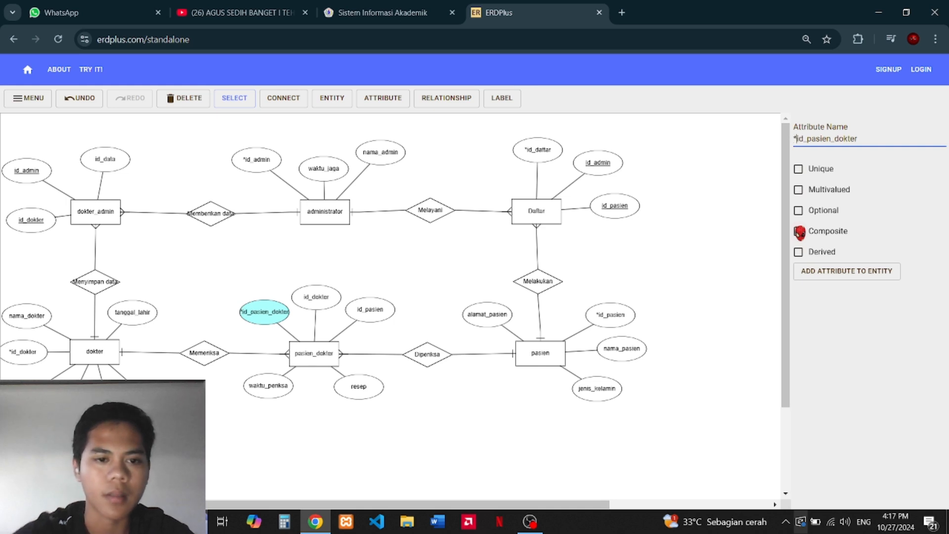
pyautogui.click(328, 302)
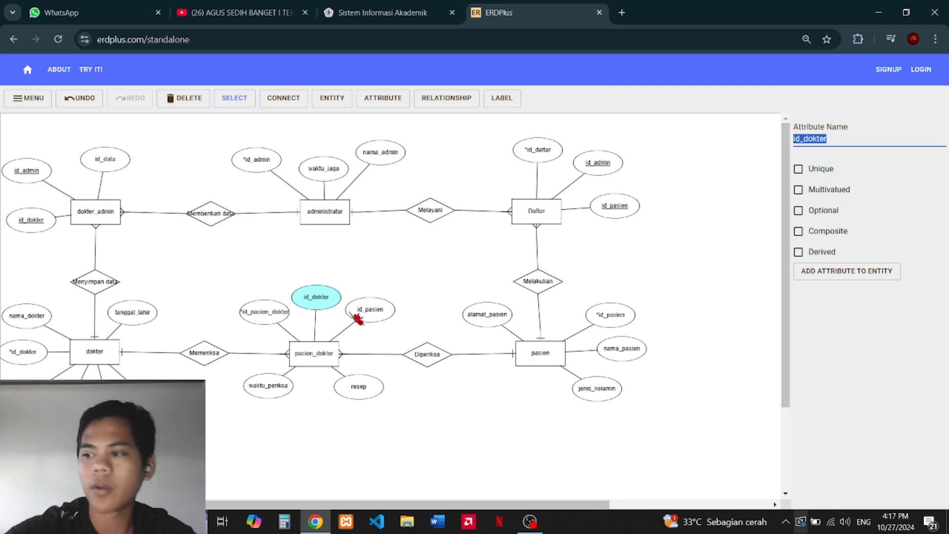
pyautogui.click(380, 317)
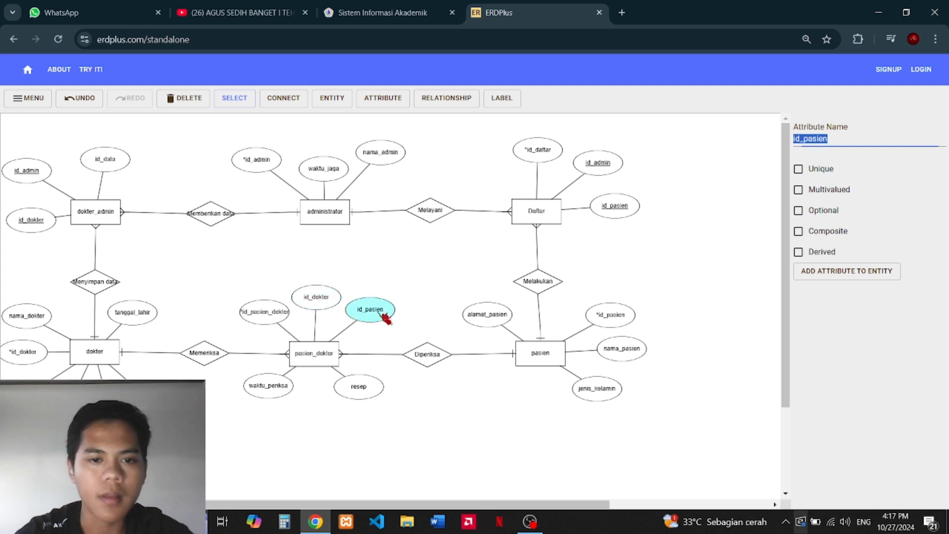
pyautogui.click(318, 303)
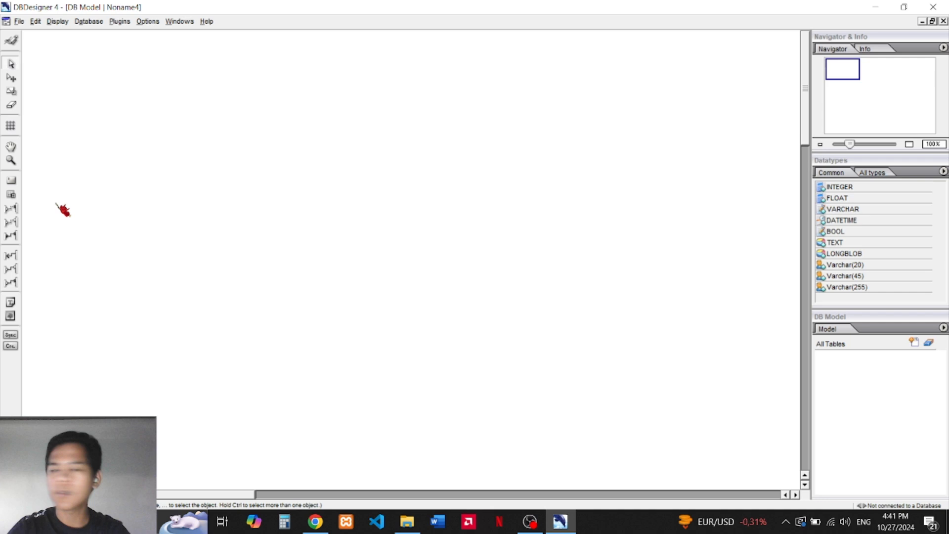
# Step: Place six tables on the empty model canvas and name Table_01 dokter_admin, with id_data as its INTEGER primary key column
pyautogui.click(11, 195)
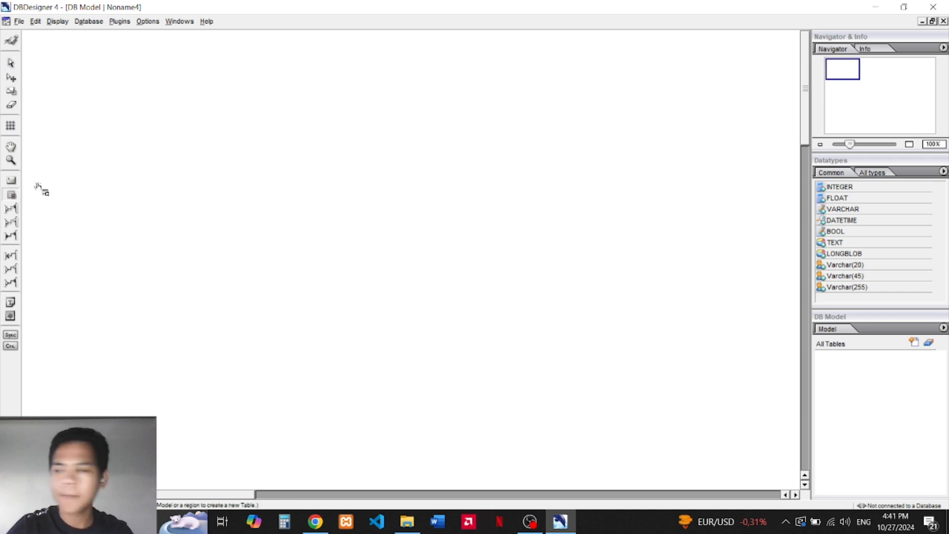
pyautogui.click(118, 121)
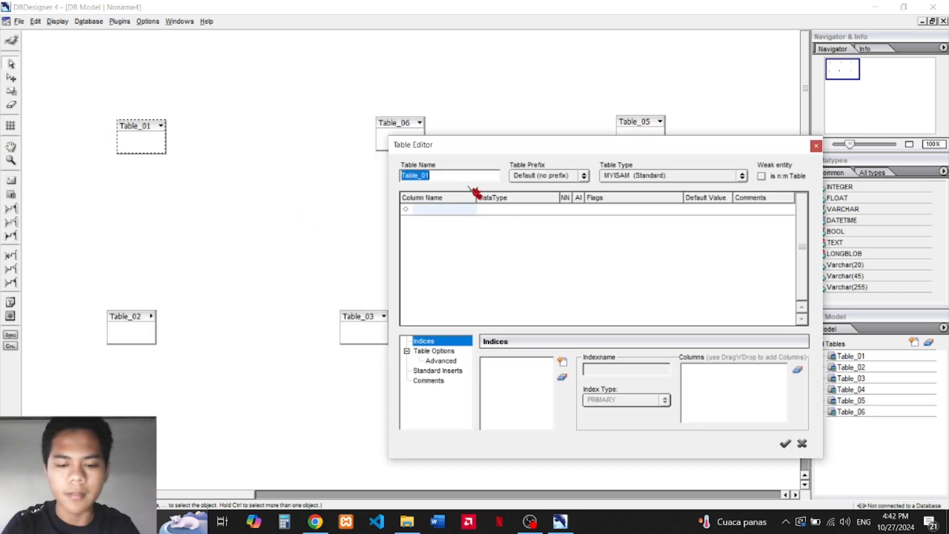
pyautogui.write('dokter')
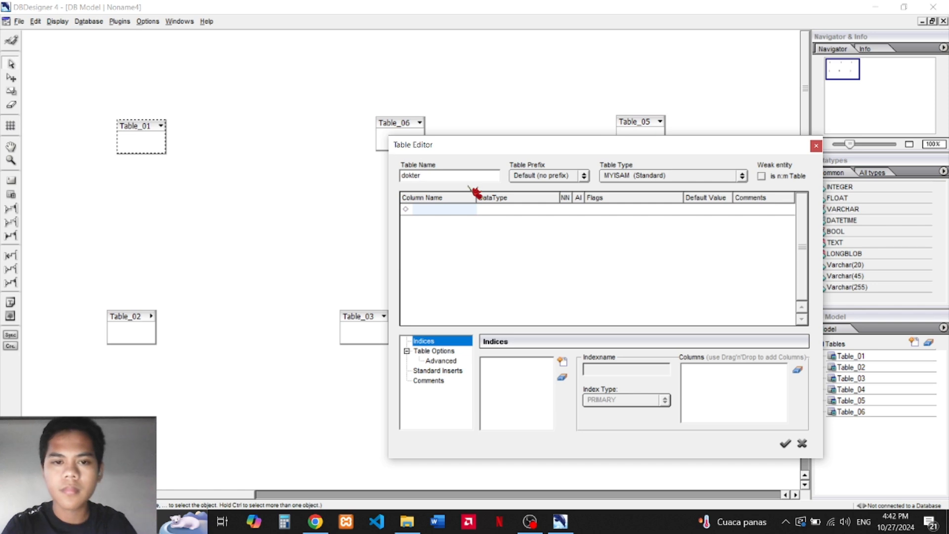
pyautogui.write('_admin')
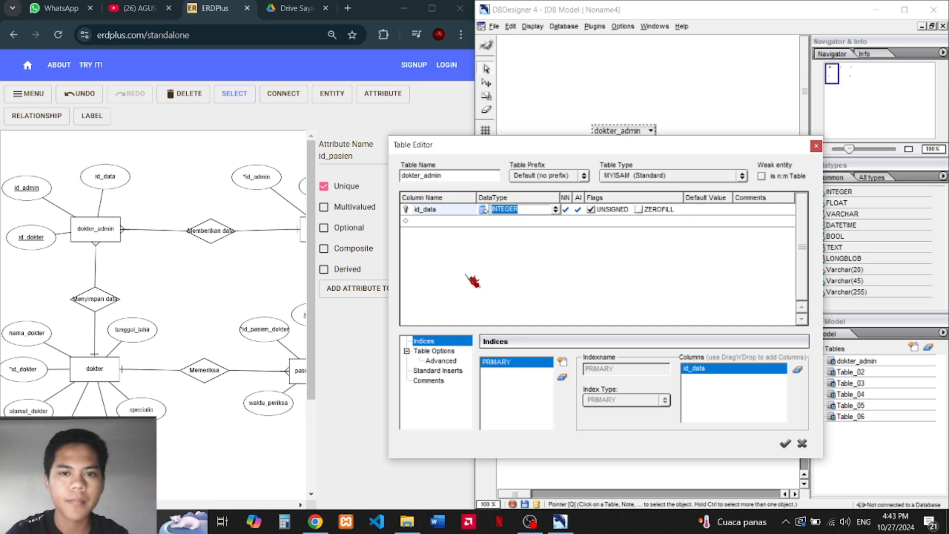
# Step: Add the INTEGER columns id_admin and id_dokter to the dokter_admin table and save the table
pyautogui.click(430, 222)
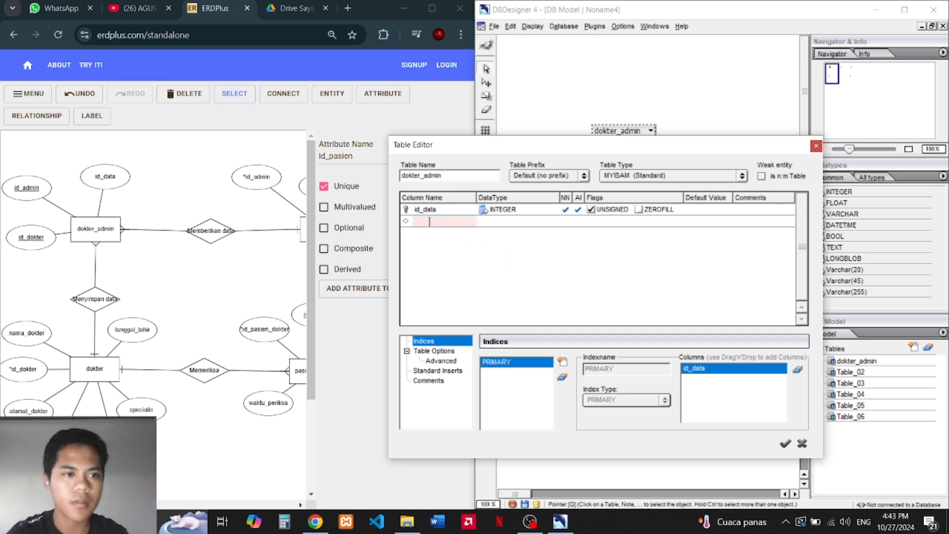
pyautogui.write('id_admin')
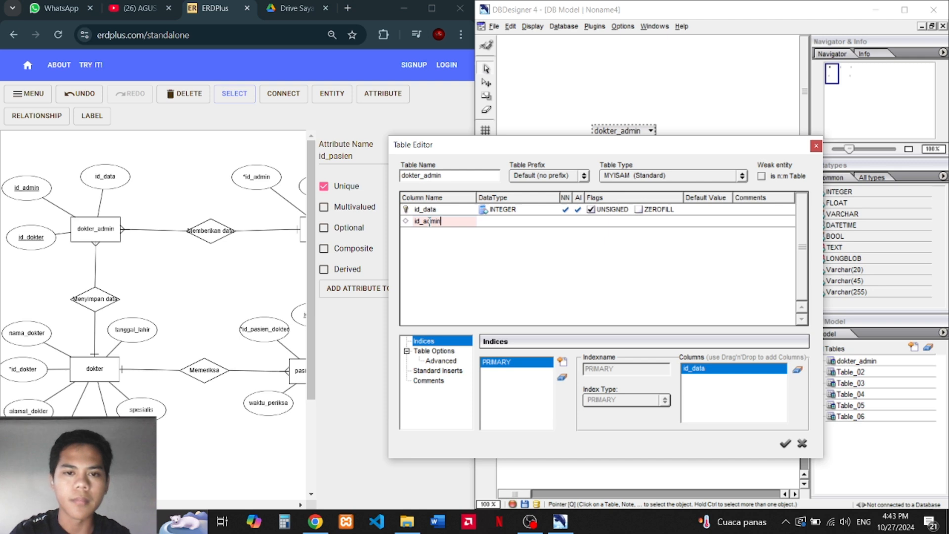
pyautogui.press('Return')
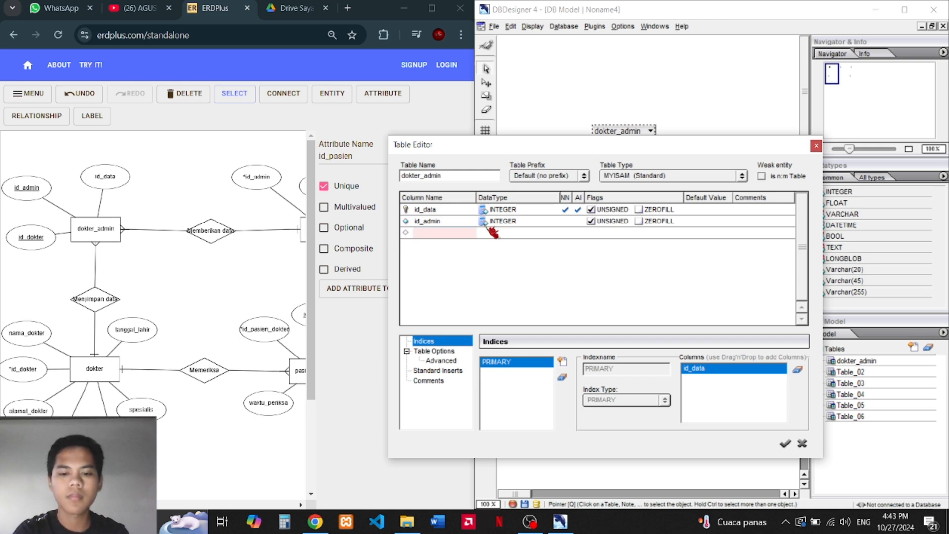
pyautogui.write('id_dokter')
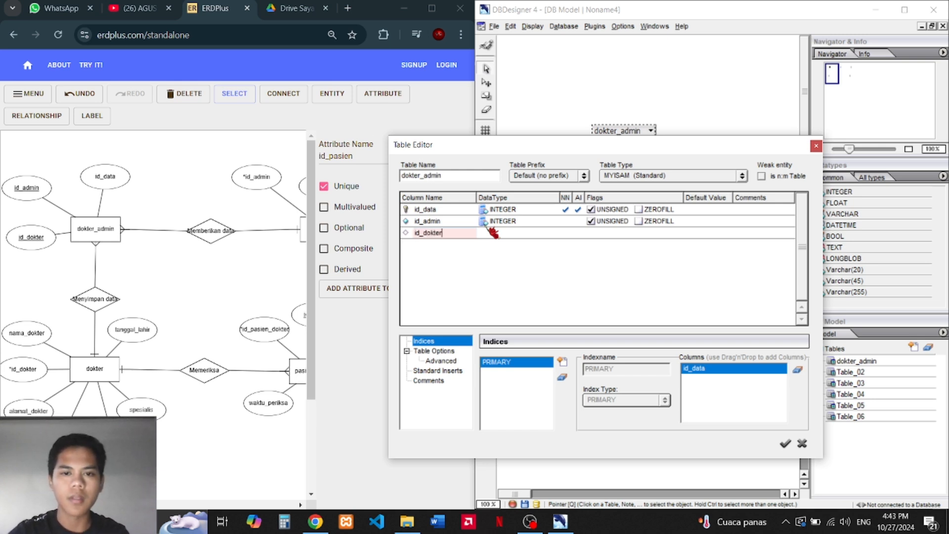
pyautogui.press('Return')
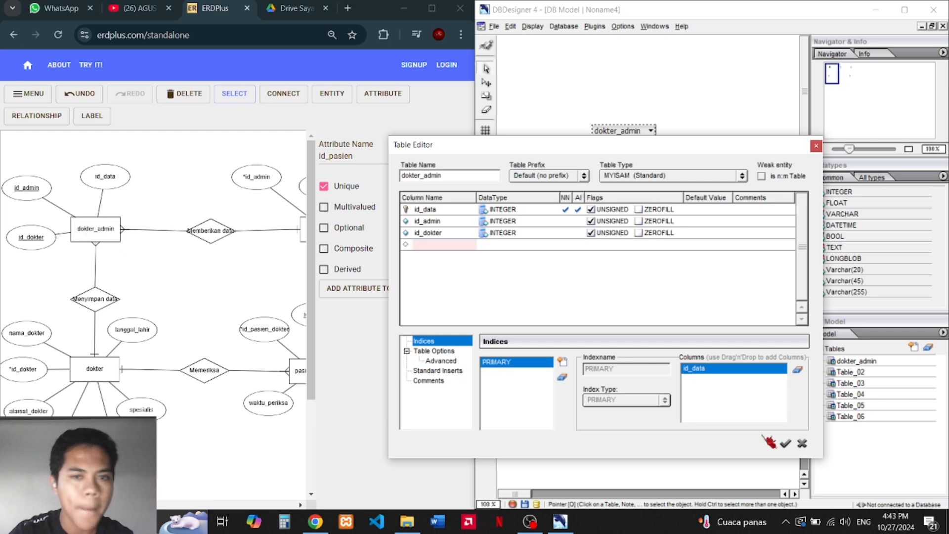
pyautogui.click(784, 443)
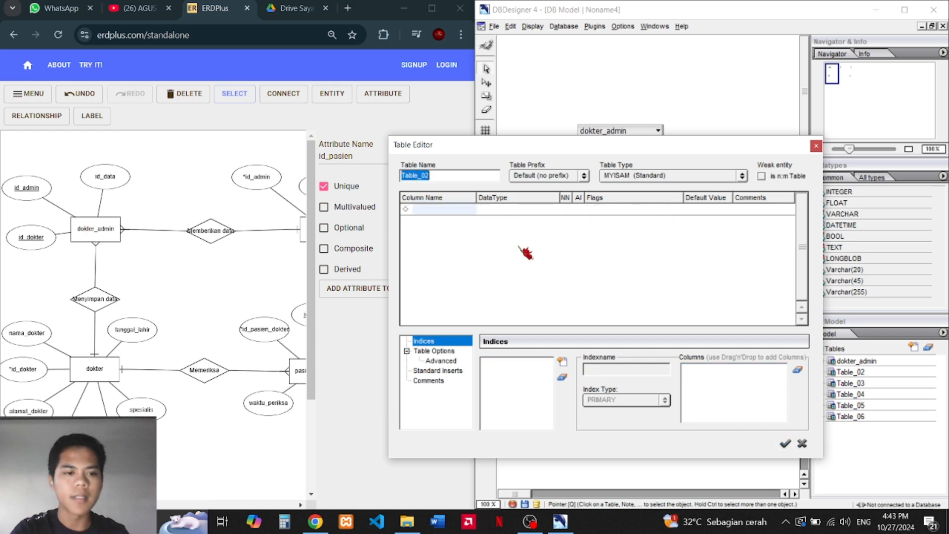
# Step: Rename Table_02 to dokter and add id_dokter as INTEGER primary key, plus nama_dokter and alamat_dokter as VARCHAR(45)
pyautogui.write('dokter')
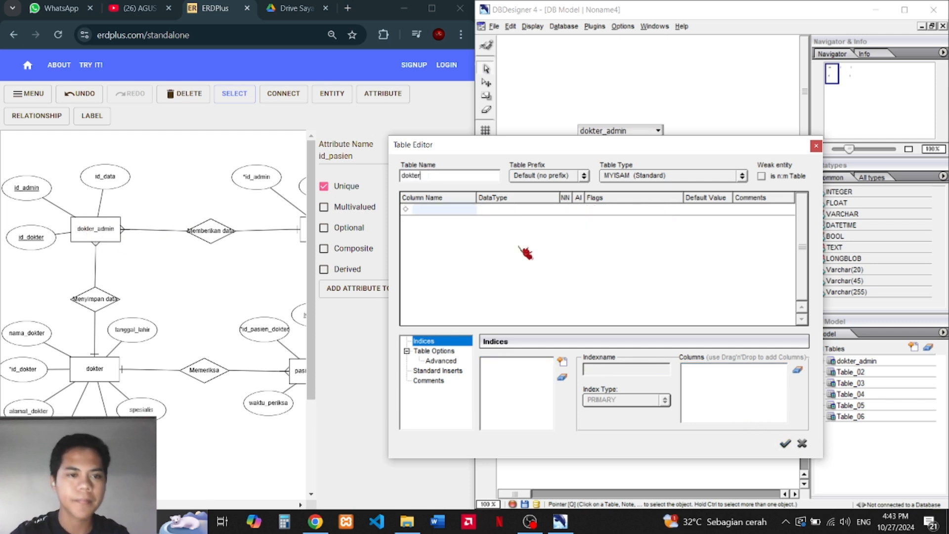
pyautogui.click(425, 210)
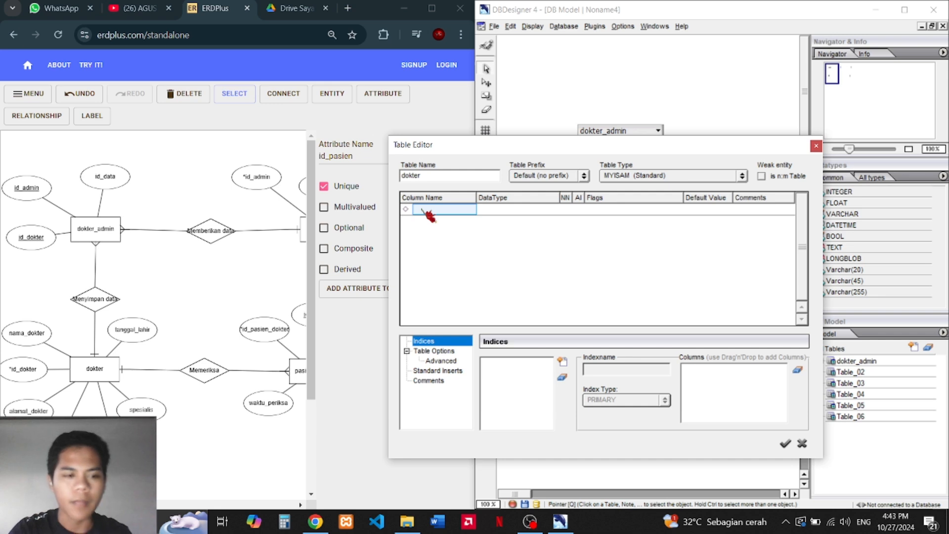
pyautogui.write('id_dokter')
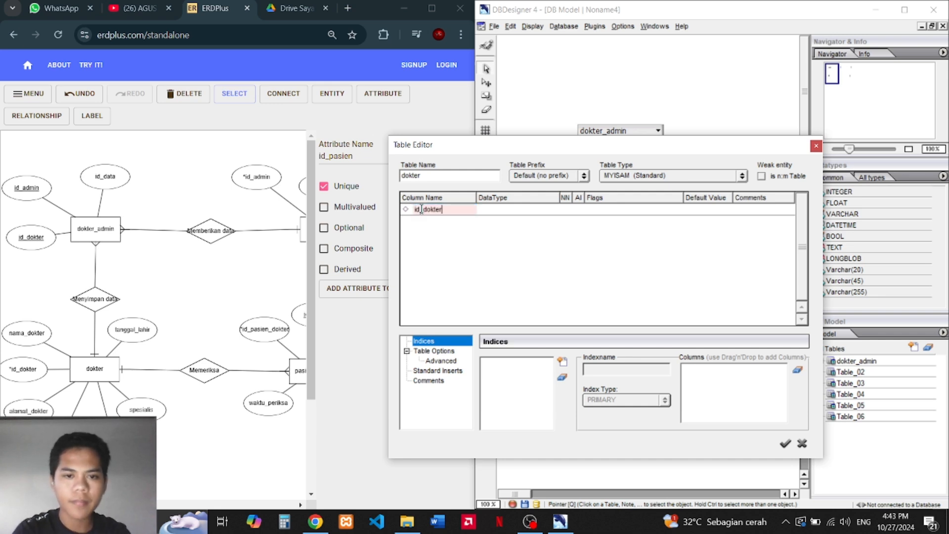
pyautogui.press('Return')
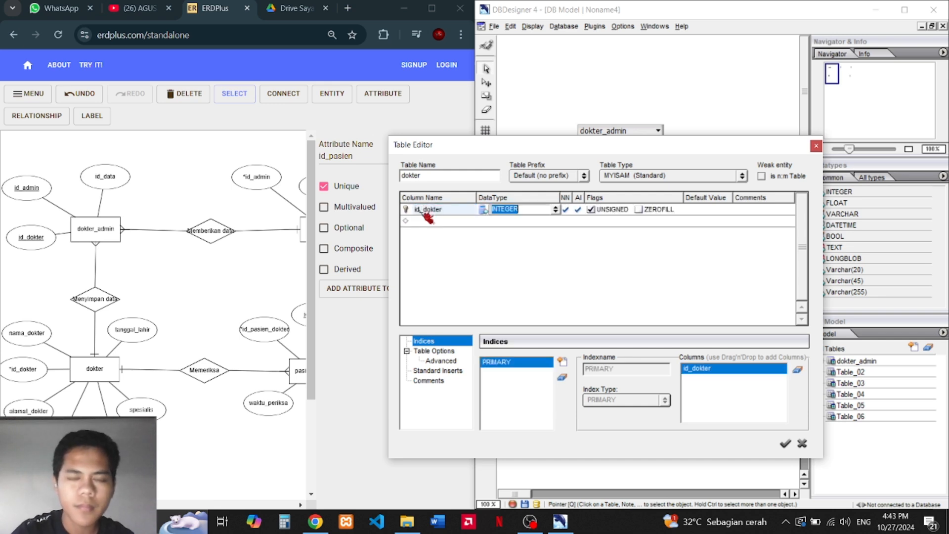
pyautogui.click(431, 221)
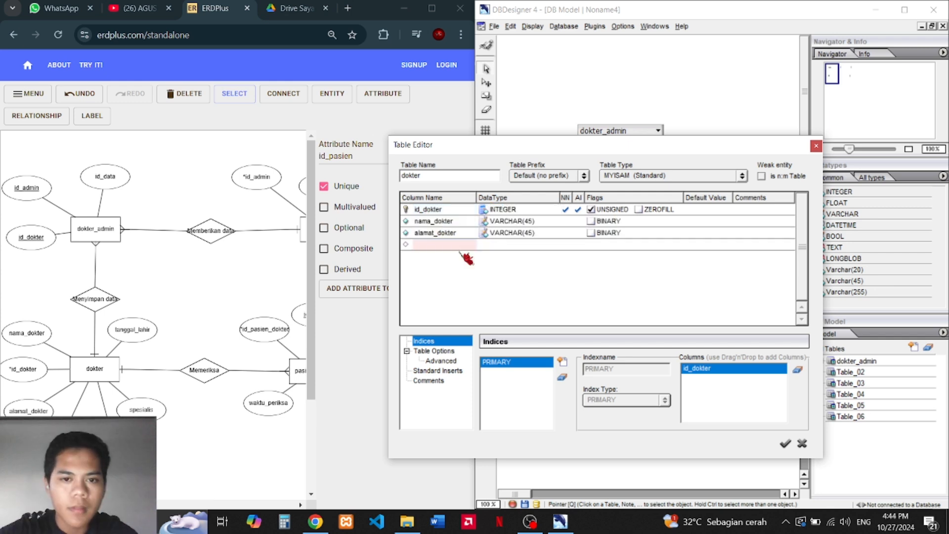
# Step: Add a tanggal_lahir column with the DATE data type to the dokter table
pyautogui.write('ta')
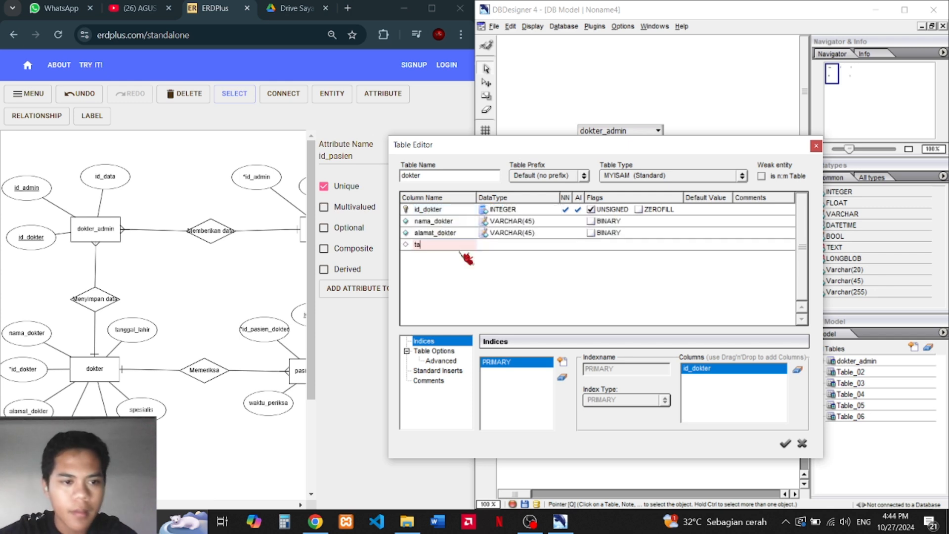
pyautogui.write('n')
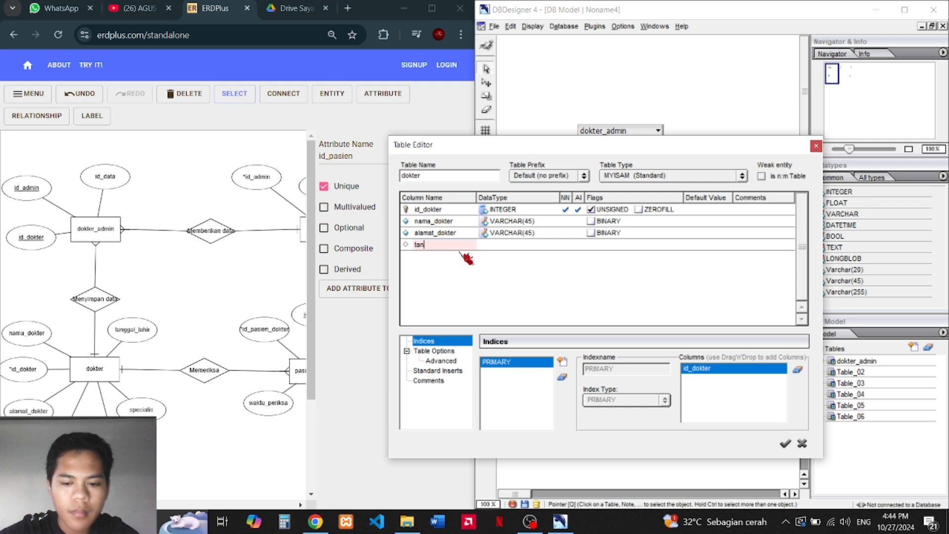
pyautogui.write('ggal_')
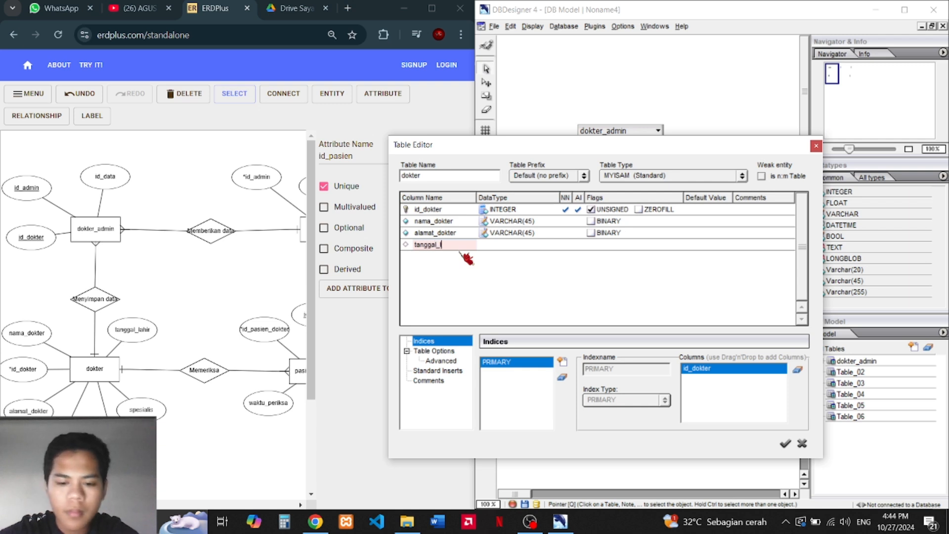
pyautogui.write('lahir')
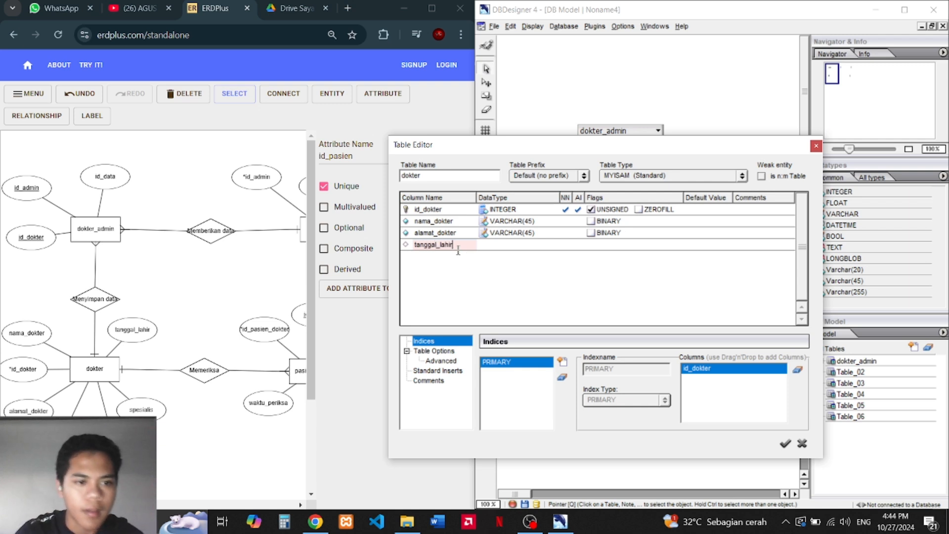
pyautogui.press('Tab')
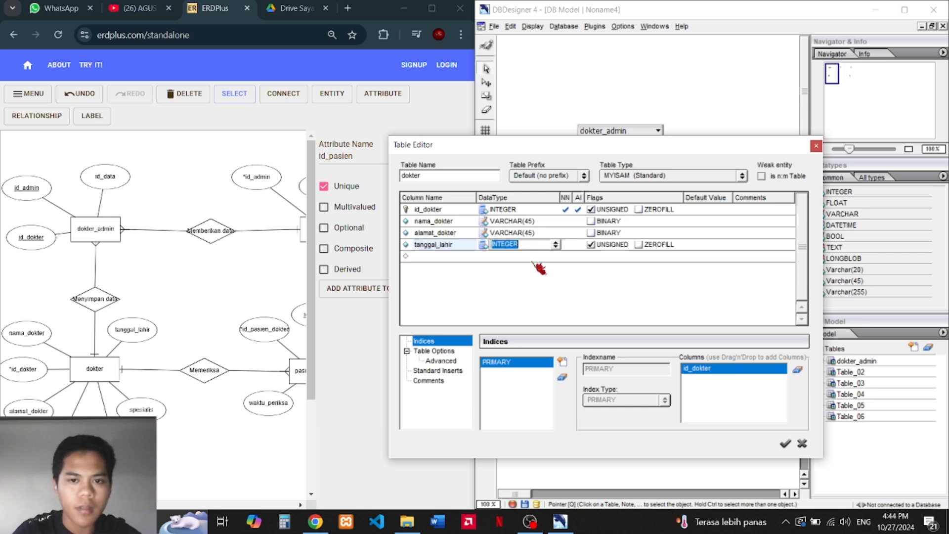
pyautogui.click(556, 245)
pyautogui.scroll(3, 536, 289)
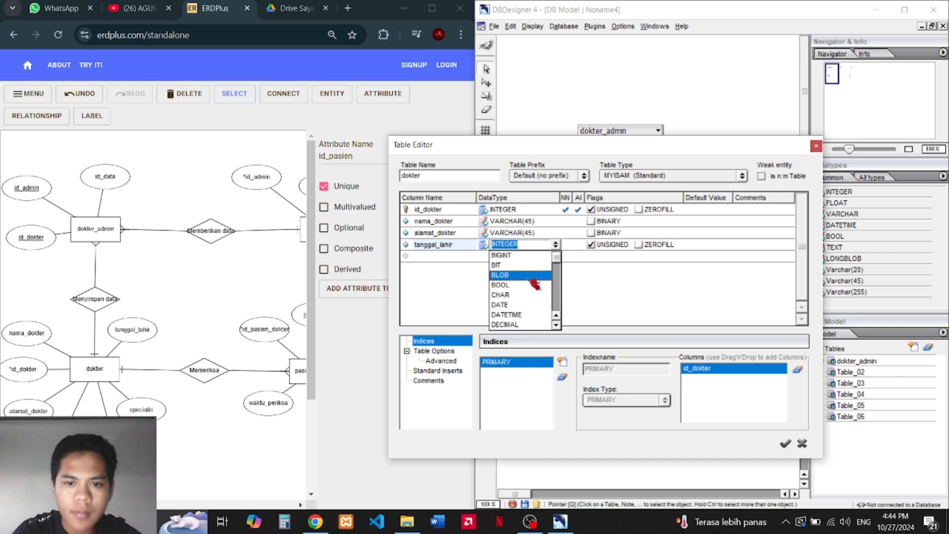
pyautogui.scroll(-5, 536, 285)
pyautogui.scroll(8, 533, 285)
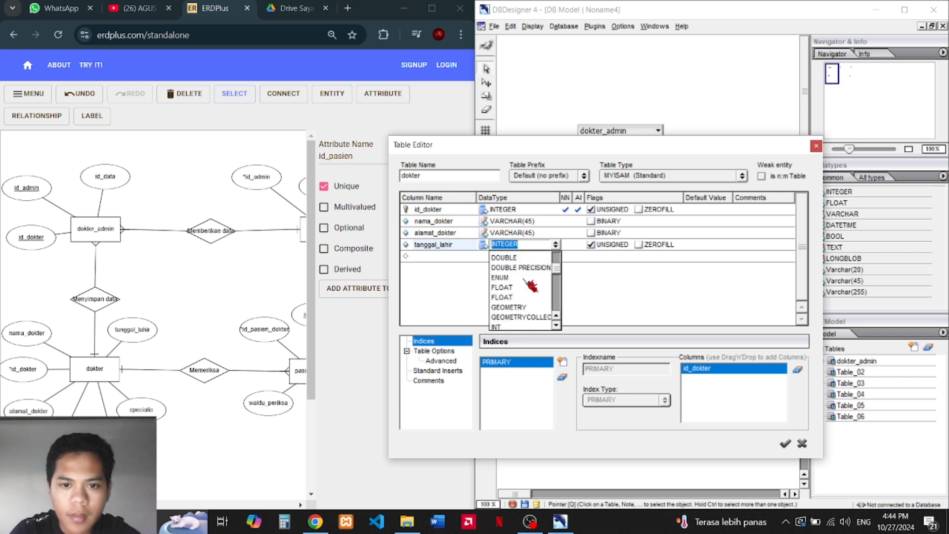
pyautogui.click(507, 304)
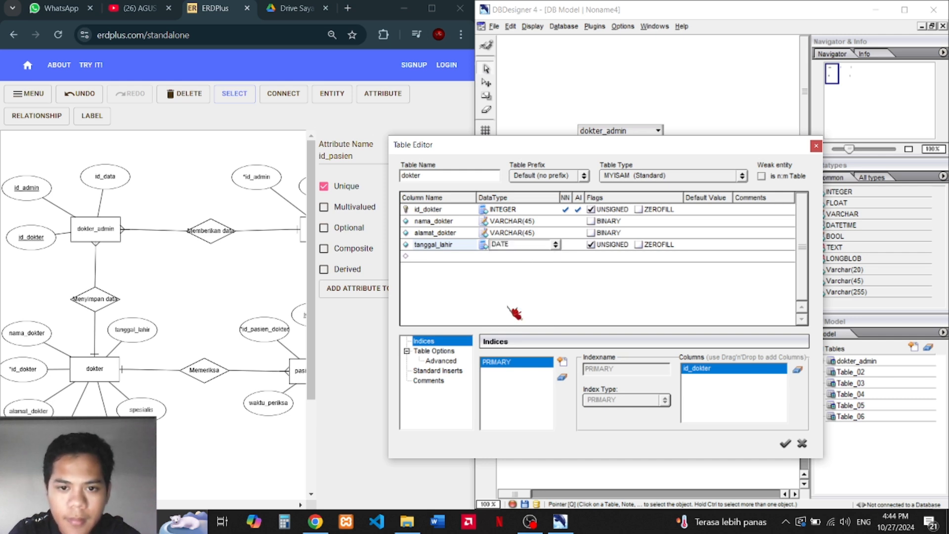
pyautogui.press('Return')
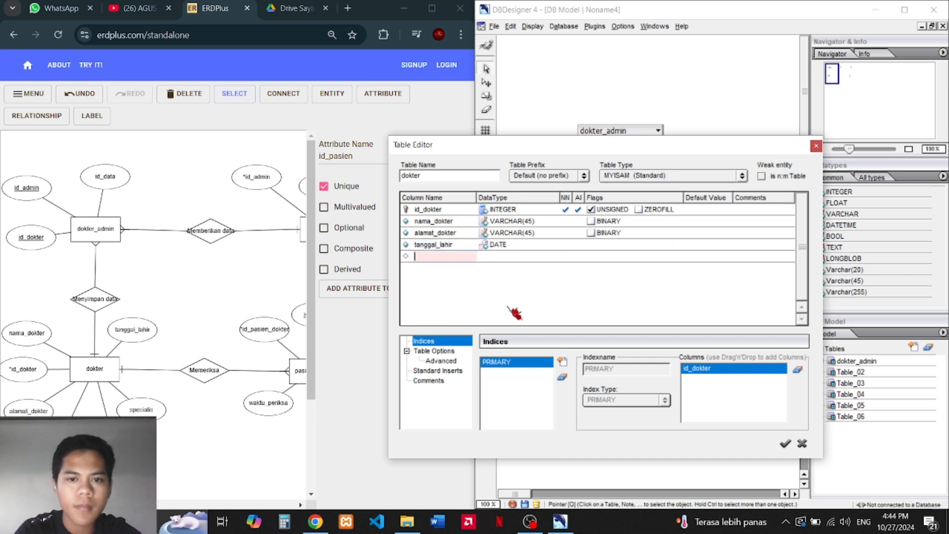
# Step: Add a waktu_kerja column with the DATETIME data type to the dokter table
pyautogui.write('waktu')
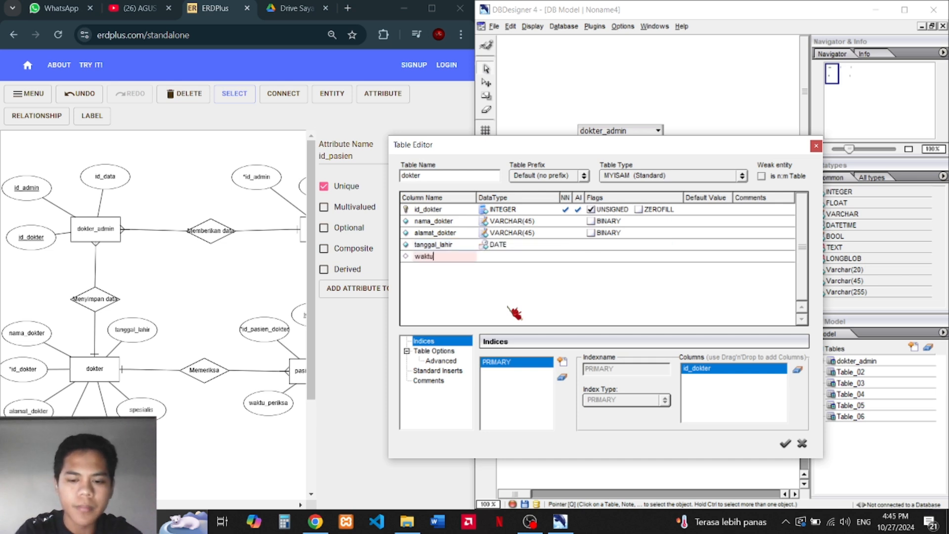
pyautogui.write('_kerja')
pyautogui.press('Return')
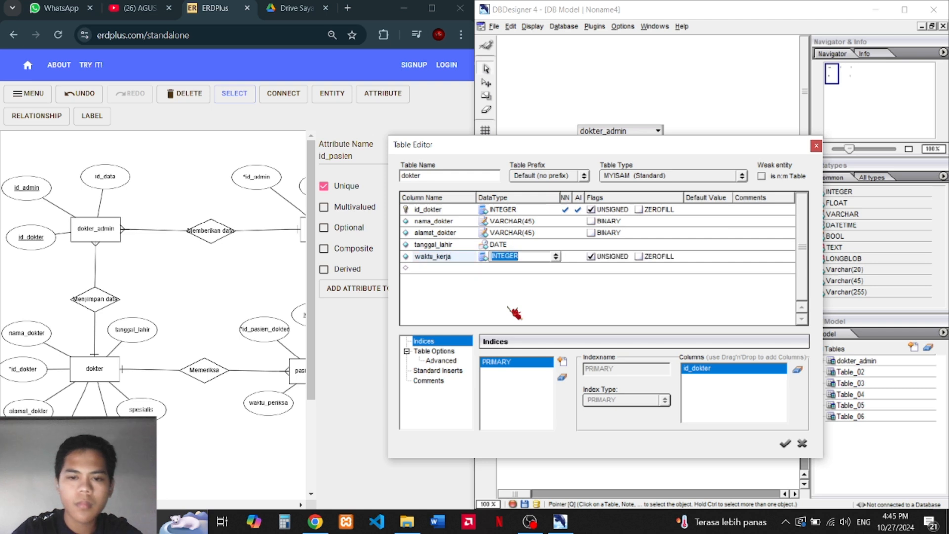
pyautogui.click(556, 257)
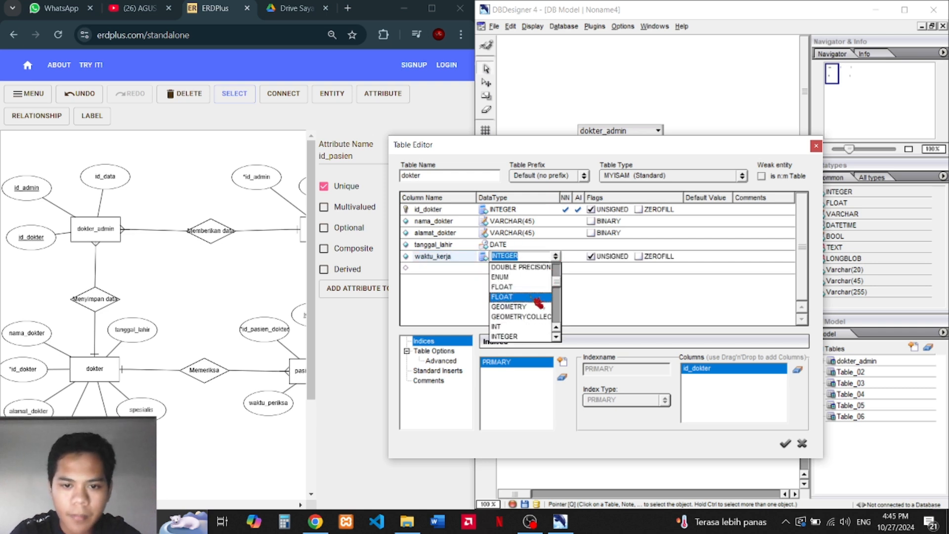
pyautogui.scroll(-3, 534, 302)
pyautogui.scroll(5, 533, 303)
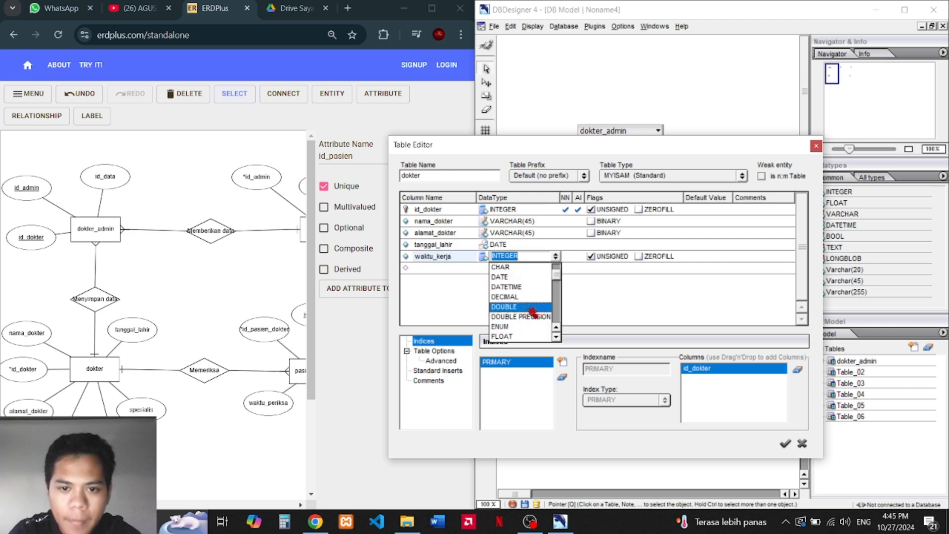
pyautogui.click(523, 327)
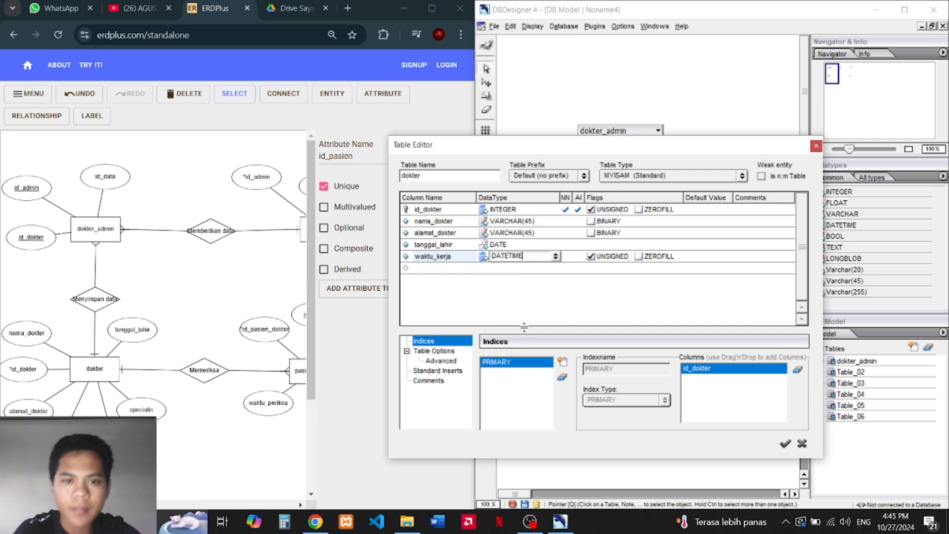
pyautogui.press('Return')
# Step: Add a spesialis column with the VARCHAR data type to the dokter table
pyautogui.write('spesialis')
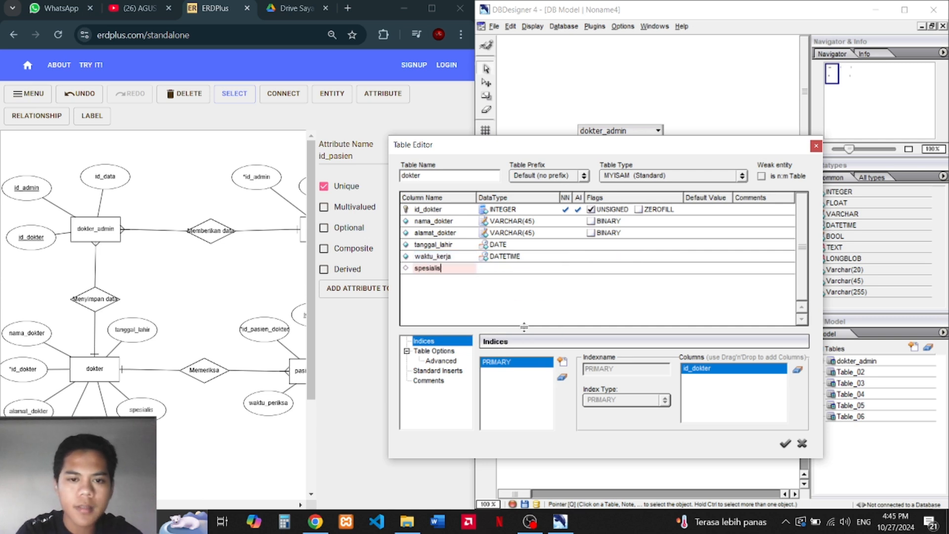
pyautogui.press('Return')
pyautogui.press('Return')
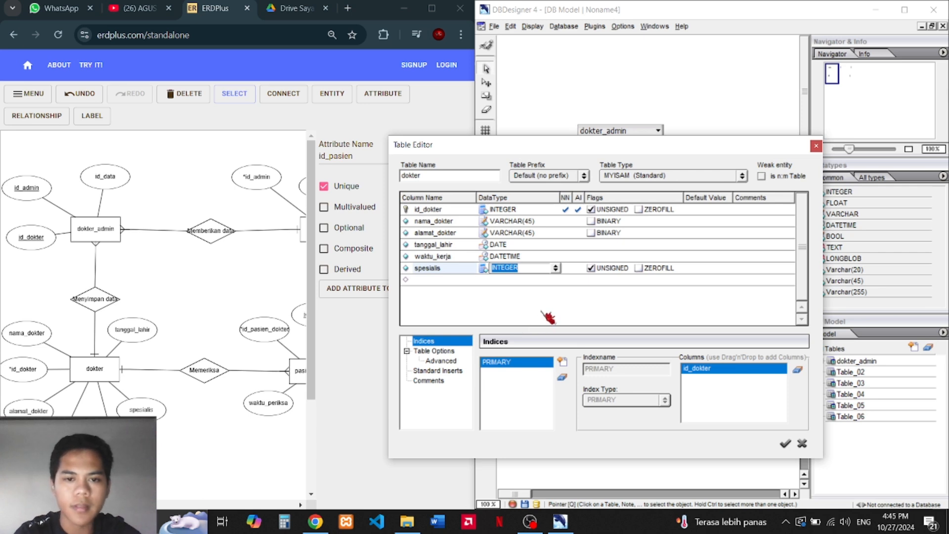
pyautogui.write('varchar')
pyautogui.press('Return')
# Step: Add a no_hp column of type INTEGER to the dokter table and save the table
pyautogui.write('n')
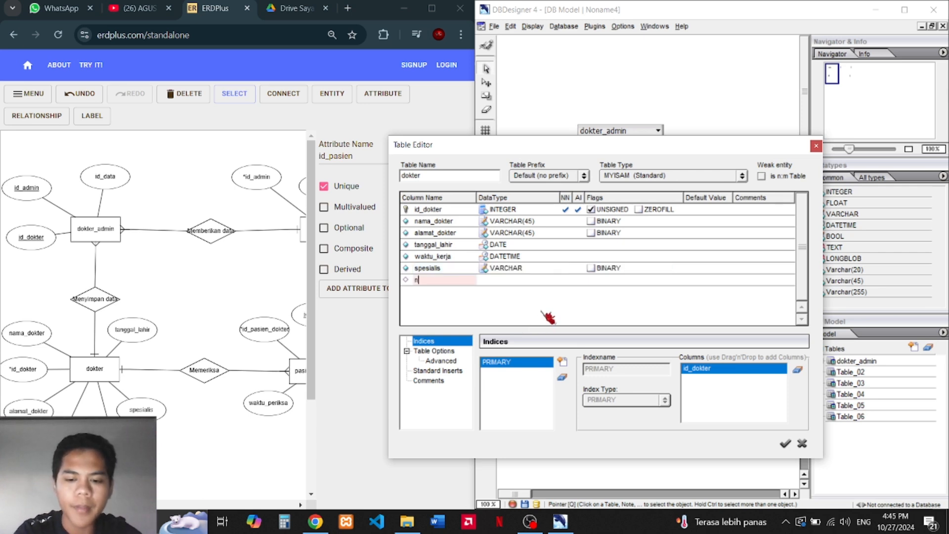
pyautogui.write('o_hp')
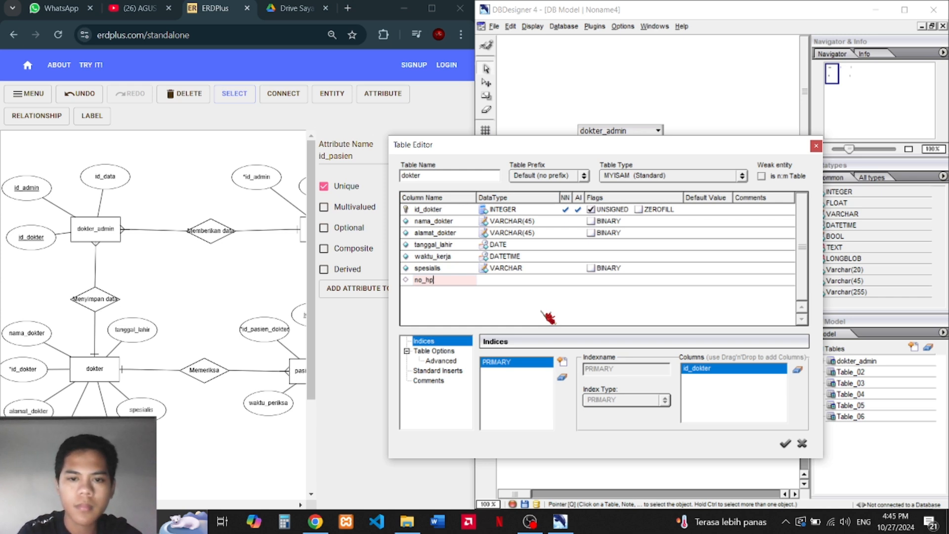
pyautogui.press('Return')
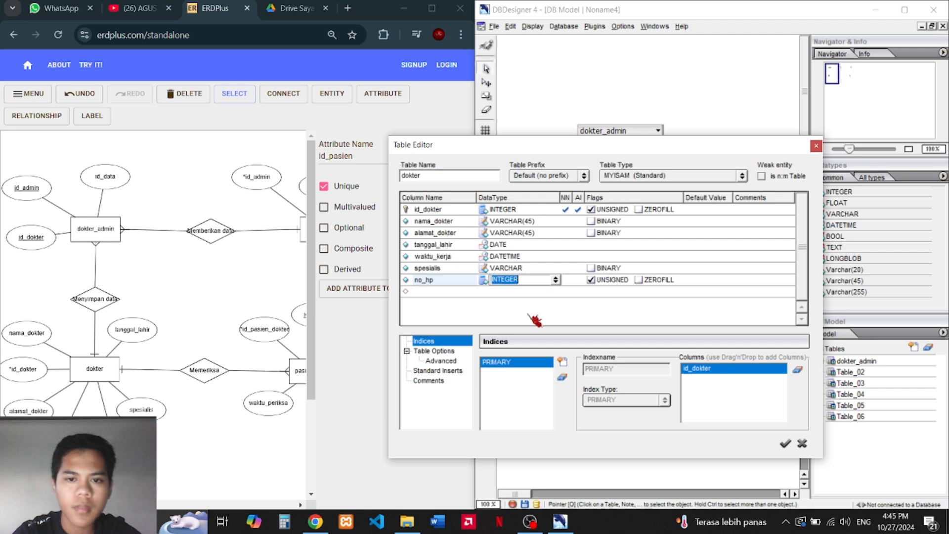
pyautogui.press('Return')
pyautogui.press('Return')
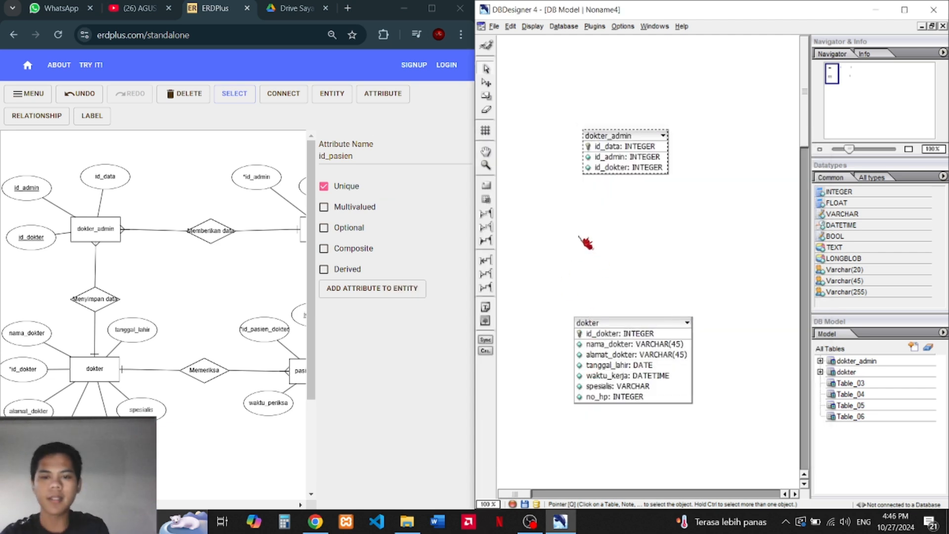
# Step: Create a 1:n relation from the dokter table to the dokter_admin table
pyautogui.click(487, 290)
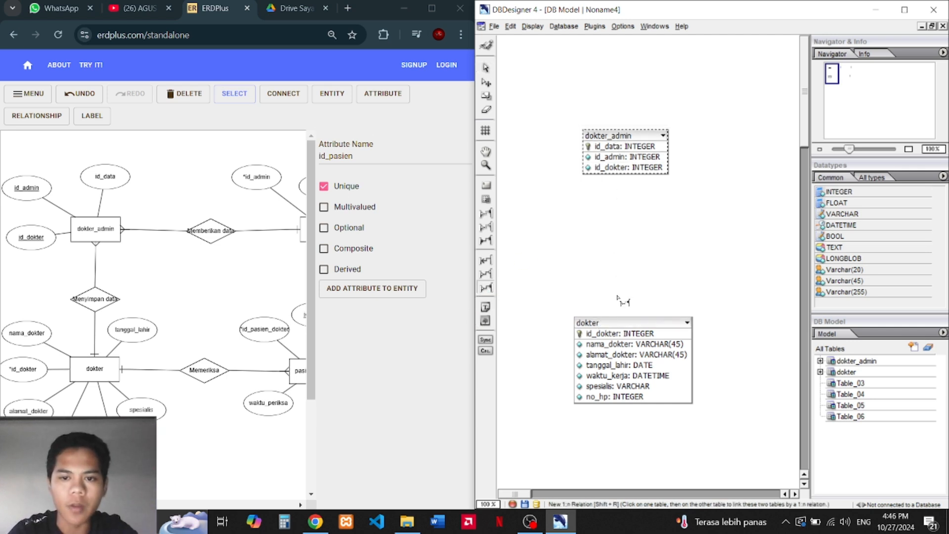
pyautogui.click(623, 322)
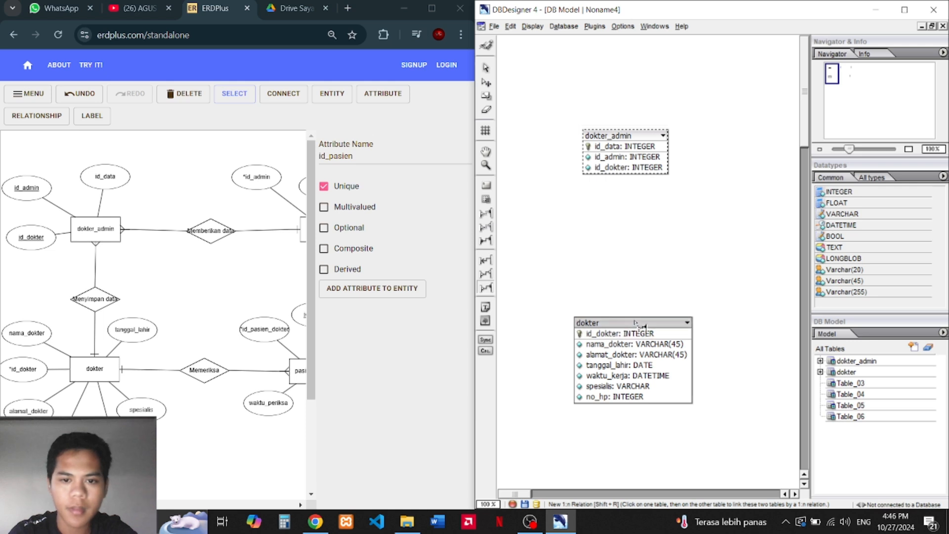
pyautogui.click(629, 141)
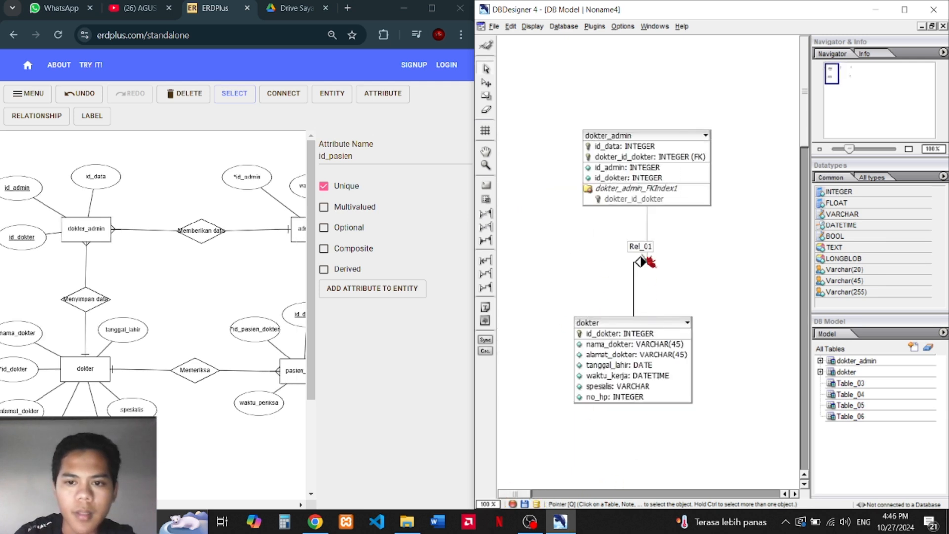
# Step: Rename the relation between dokter and dokter_admin to "Menyimpan data"
pyautogui.doubleClick(646, 250)
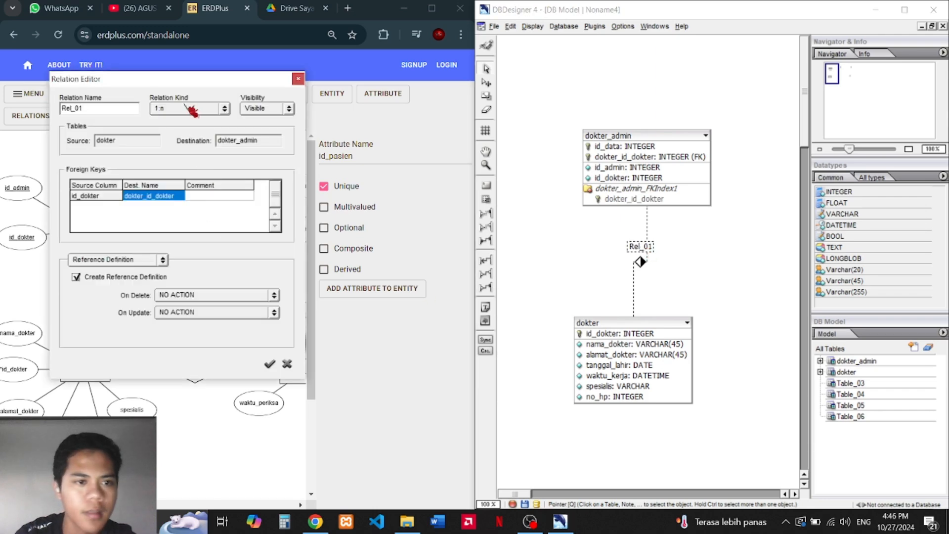
pyautogui.moveTo(175, 84); pyautogui.dragTo(504, 167)
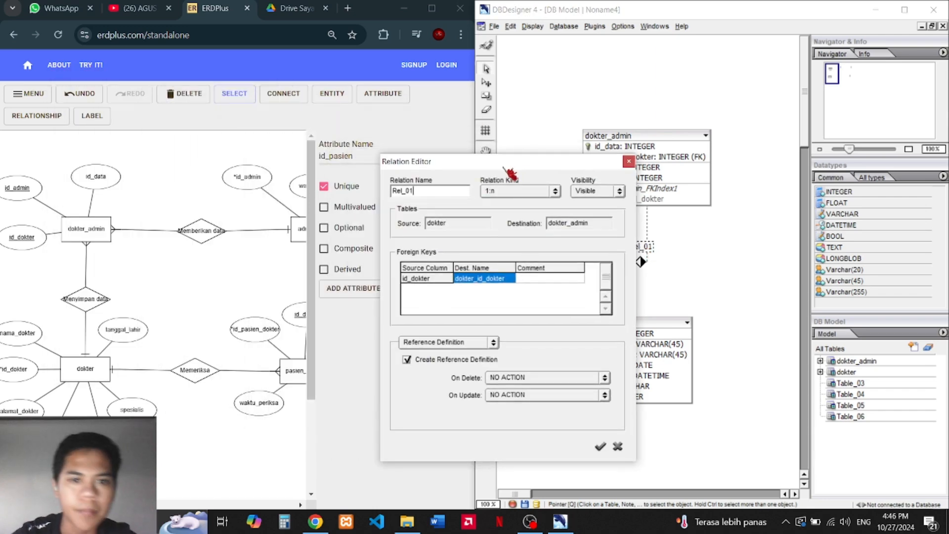
pyautogui.press('BackSpace')
pyautogui.press('BackSpace')
pyautogui.press('BackSpace')
pyautogui.press('BackSpace')
pyautogui.press('BackSpace')
pyautogui.write('Menyimpan')
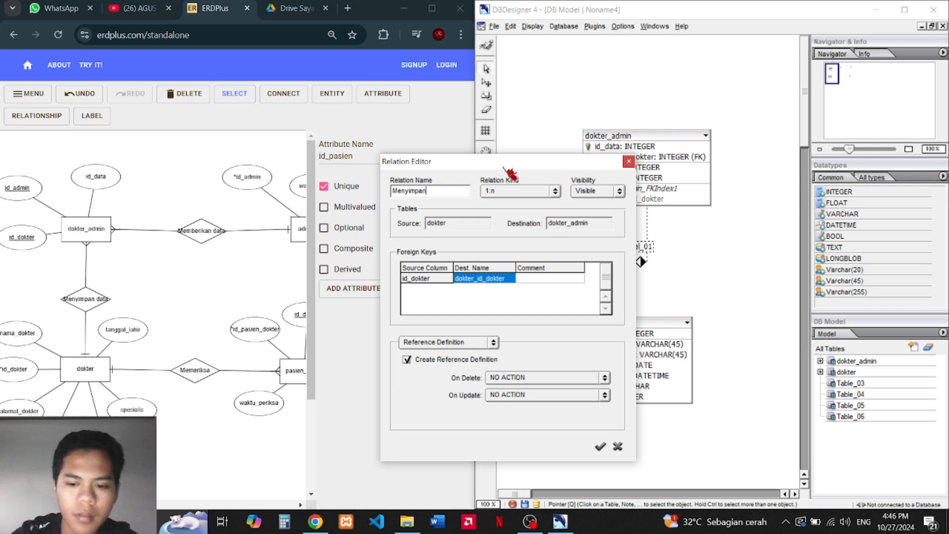
pyautogui.press('Return')
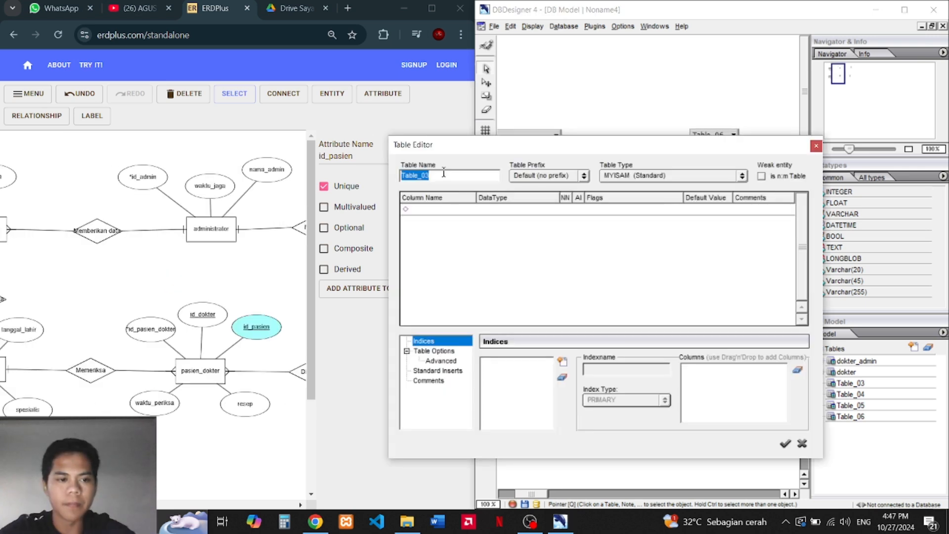
# Step: Rename Table_03 to pasien_dokter
pyautogui.write('pasi')
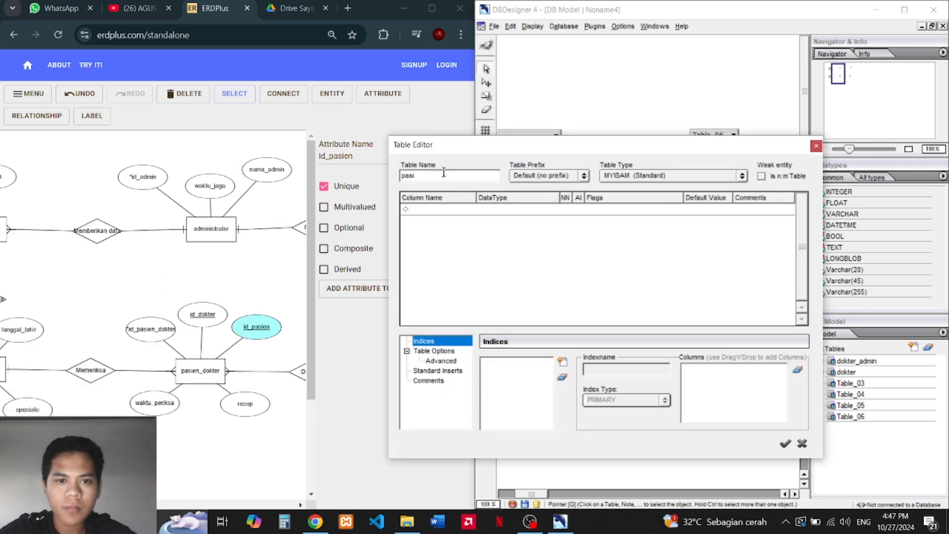
pyautogui.write('en_')
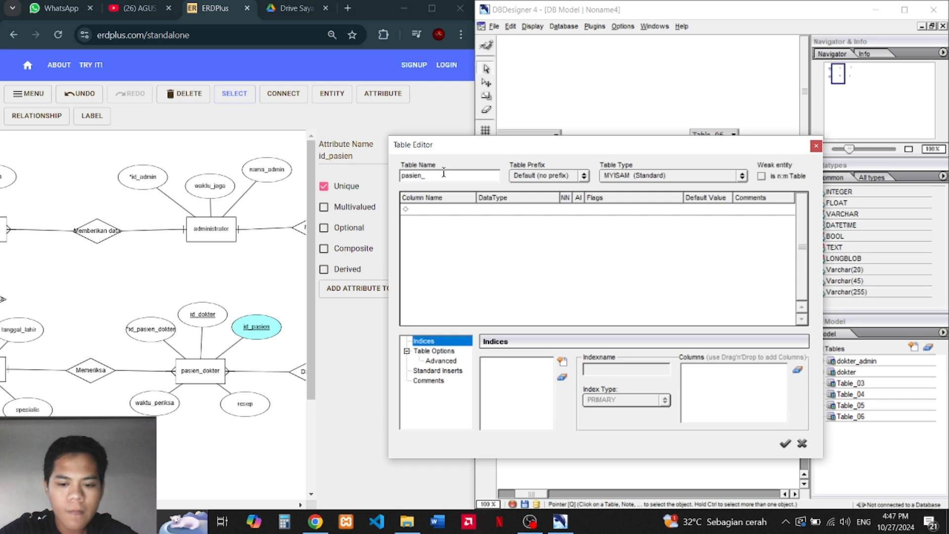
pyautogui.write('dokter')
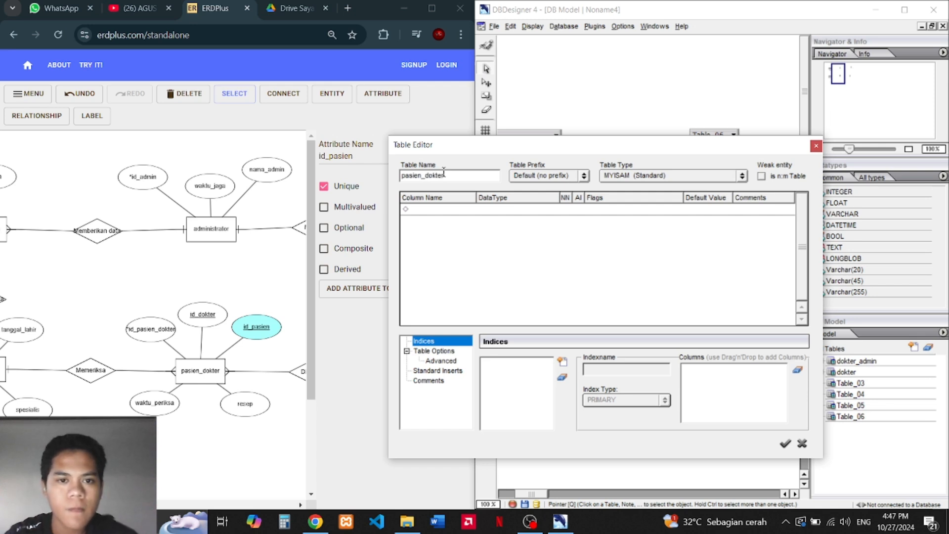
# Step: Add an id_pasien_dokter column of type INTEGER as the first column of the pasien_dokter table
pyautogui.click(436, 210)
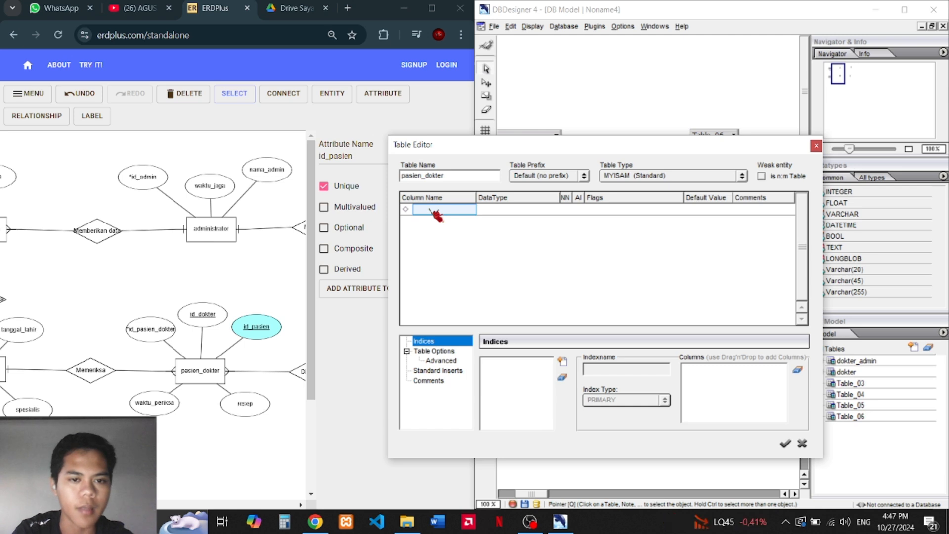
pyautogui.write('id')
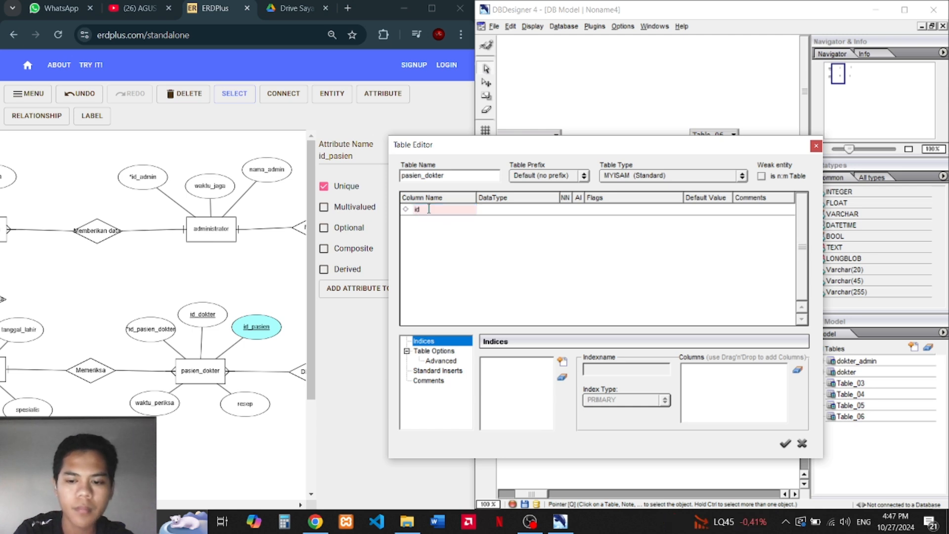
pyautogui.write('_pasien_dokter')
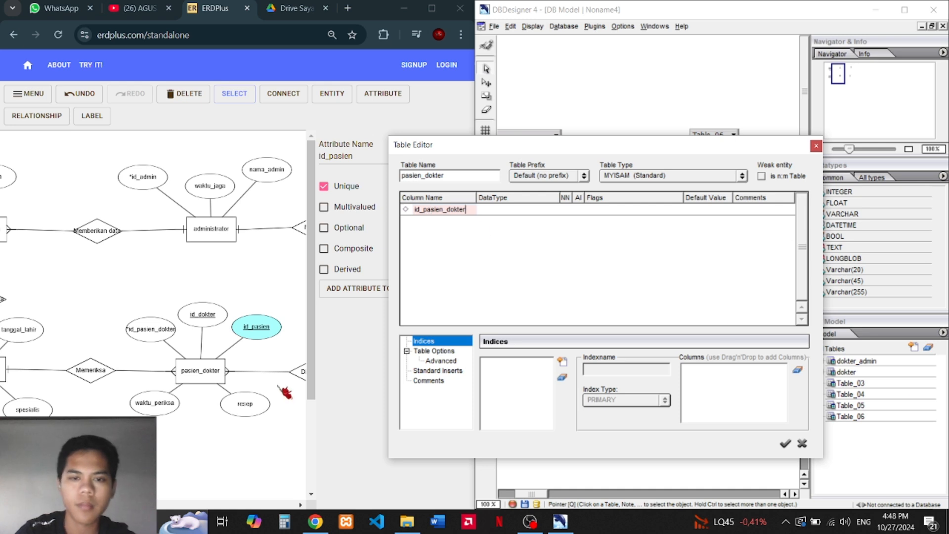
pyautogui.press('Return')
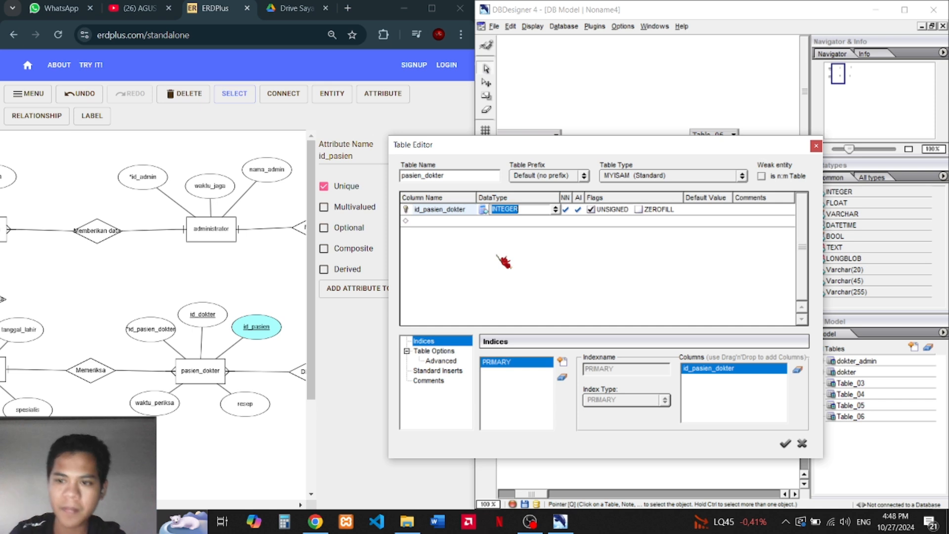
pyautogui.press('Return')
# Step: Add id_dokter and id_pasien columns, both of type INTEGER, to the pasien_dokter table
pyautogui.write('id')
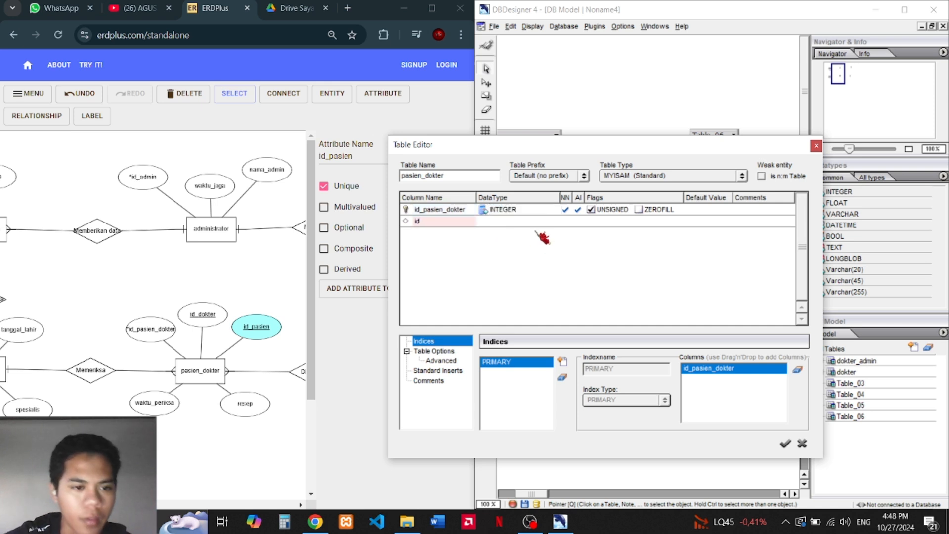
pyautogui.write('_dokte')
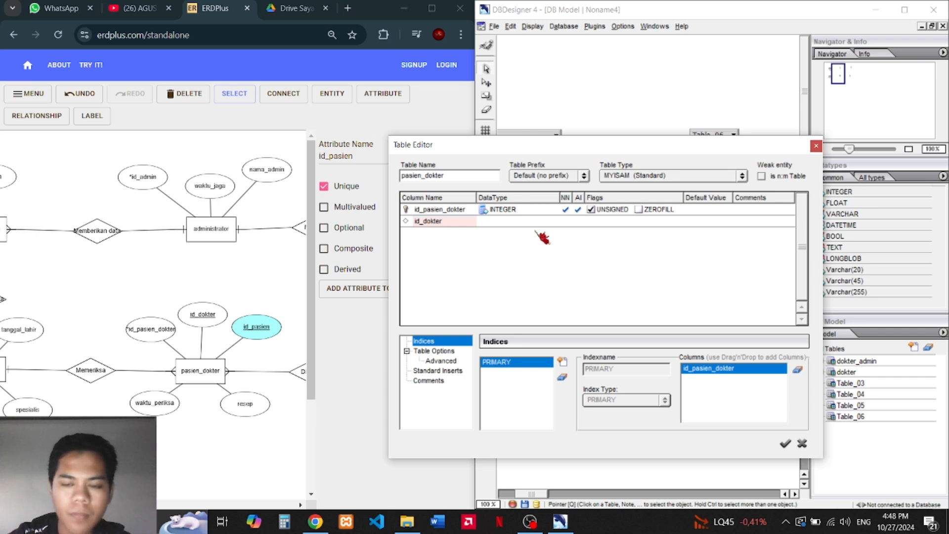
pyautogui.write('r')
pyautogui.press('Return')
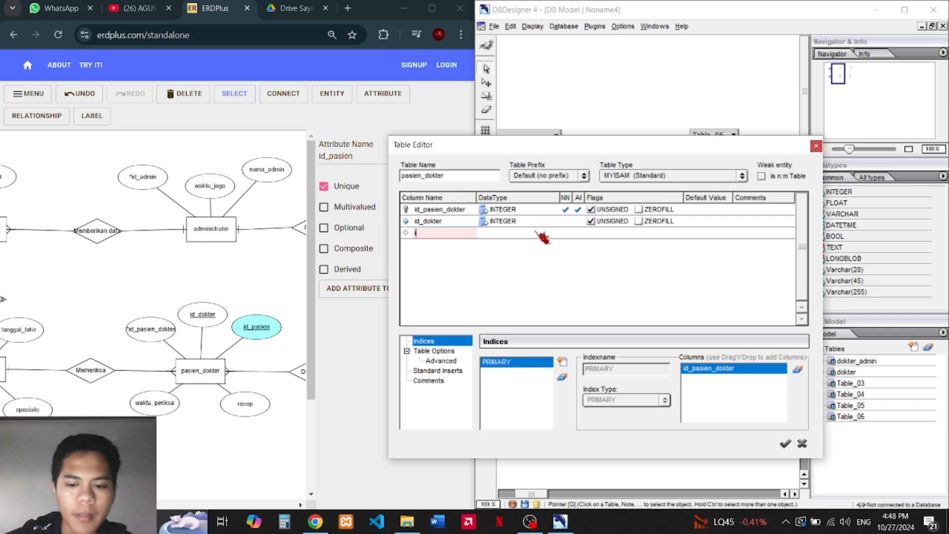
pyautogui.write('pasien')
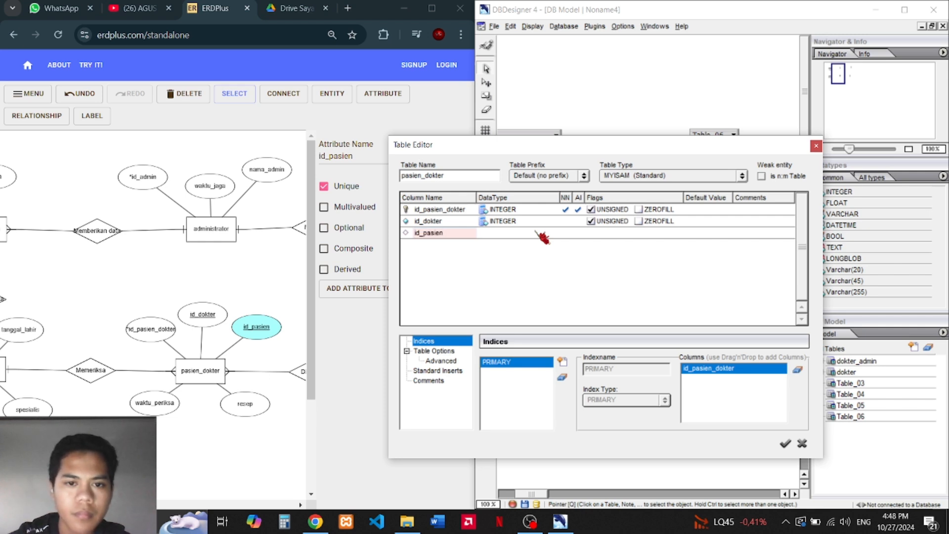
pyautogui.click(536, 232)
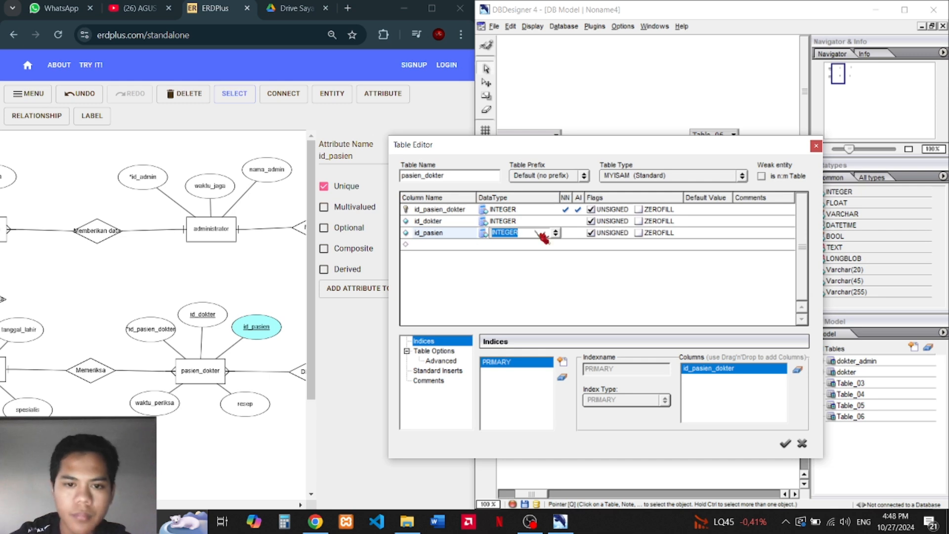
pyautogui.press('Down')
# Step: Add a waktu_periksa column with the DATETIME data type to the pasien_dokter table
pyautogui.write('waktu_')
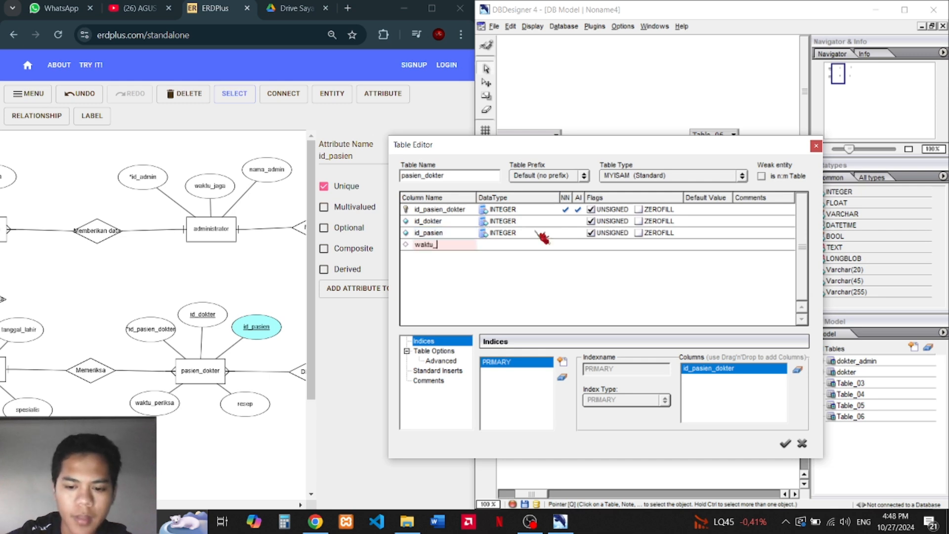
pyautogui.write('periksa')
pyautogui.click(544, 239)
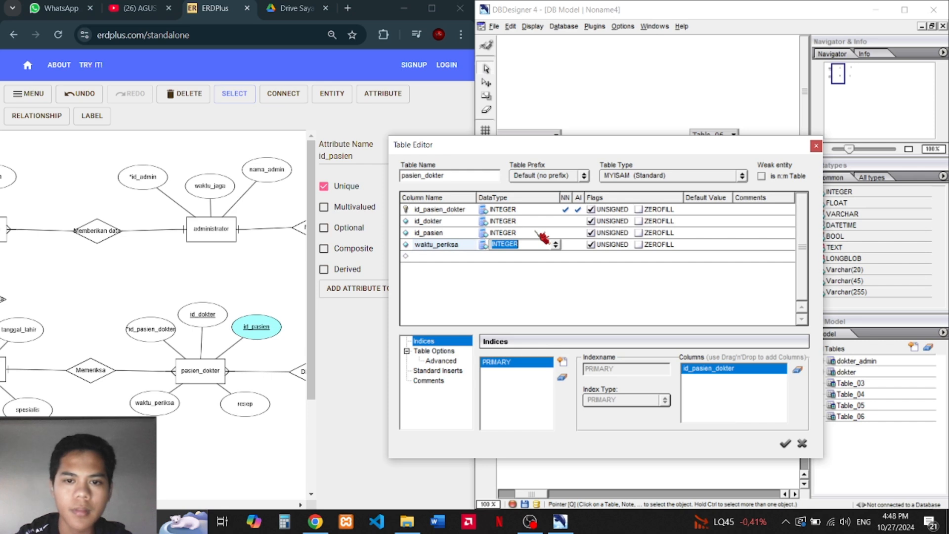
pyautogui.click(556, 245)
pyautogui.scroll(5, 519, 297)
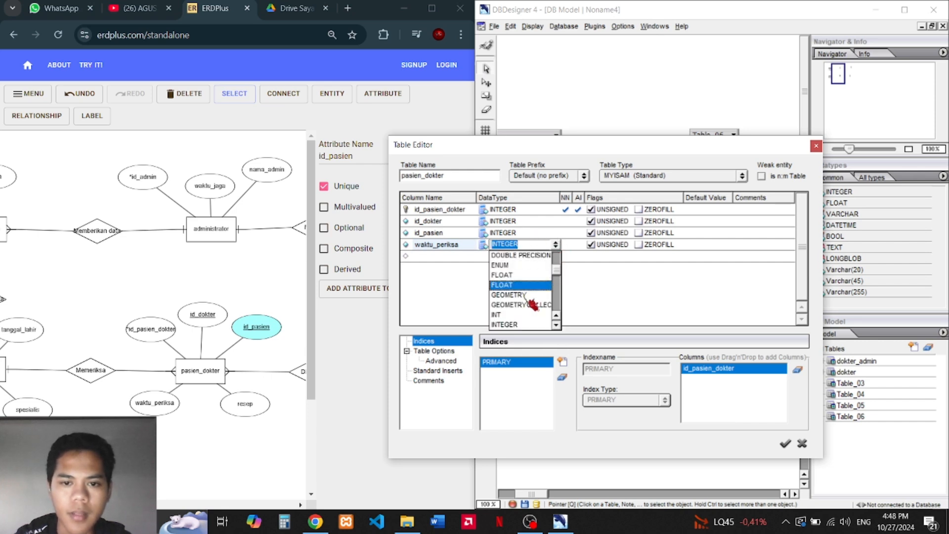
pyautogui.scroll(-2, 517, 306)
pyautogui.click(519, 278)
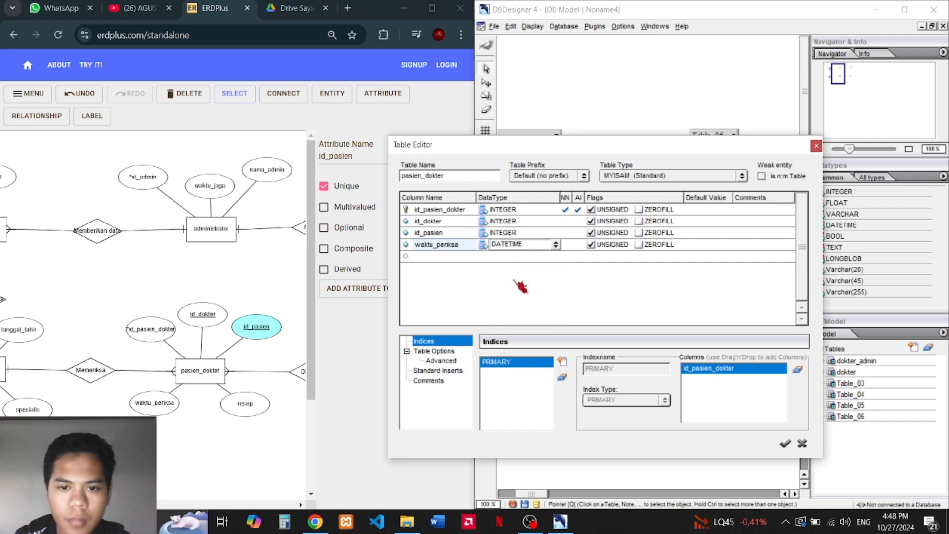
# Step: Add a resep column with the VARCHAR data type to the pasien_dokter table and save the table
pyautogui.click(491, 257)
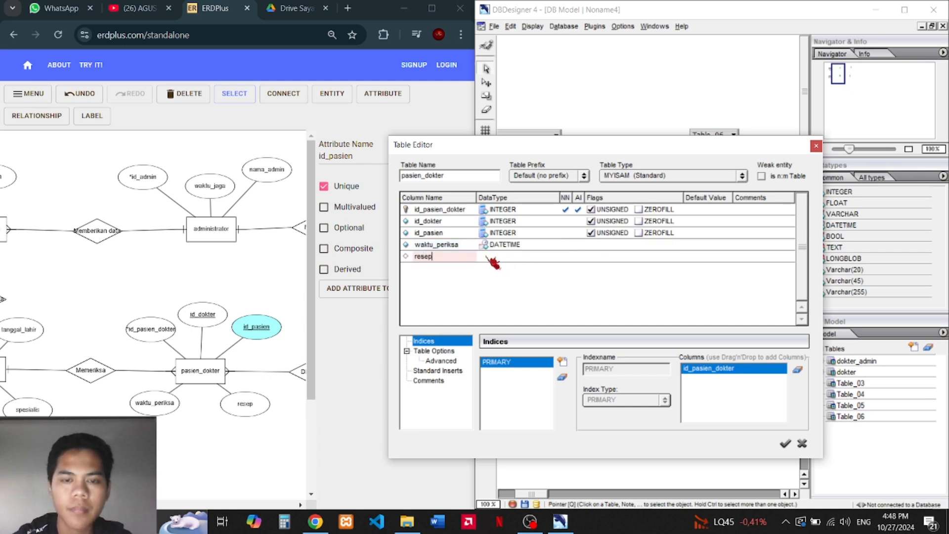
pyautogui.click(491, 258)
pyautogui.write('va')
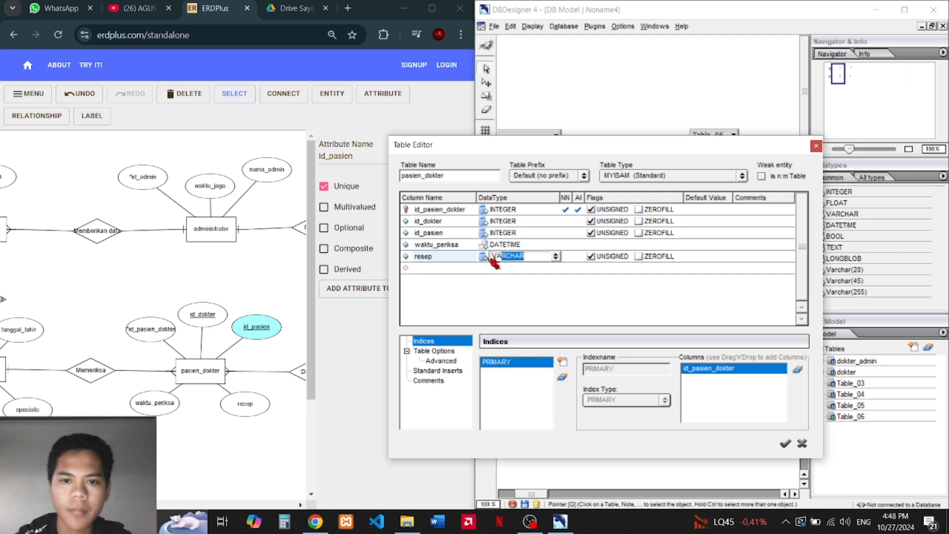
pyautogui.press('Return')
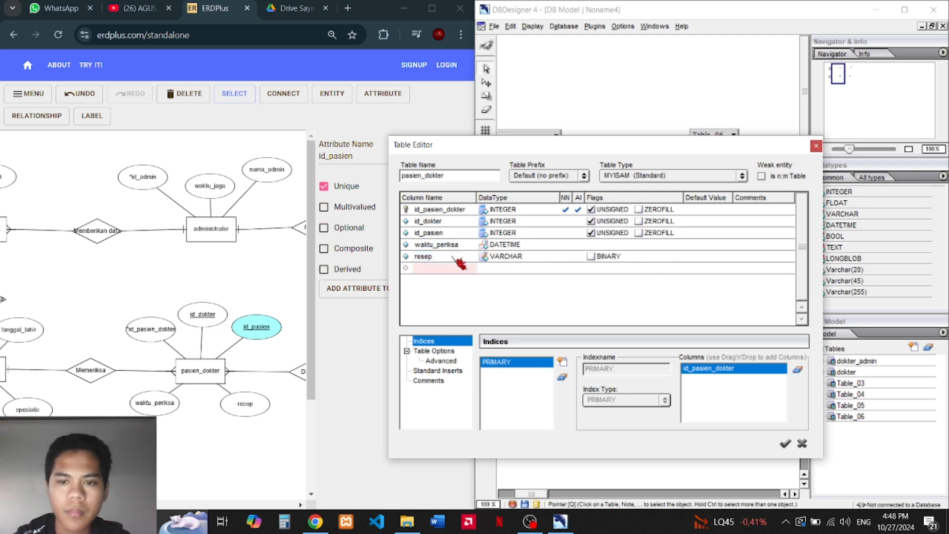
pyautogui.click(786, 444)
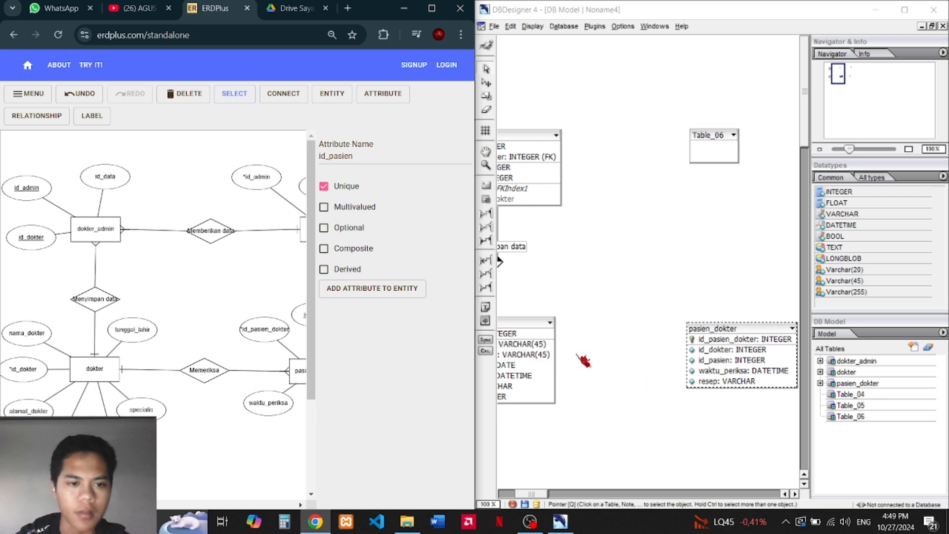
# Step: Create a 1:n relation from the dokter table to the pasien_dokter table
pyautogui.click(486, 288)
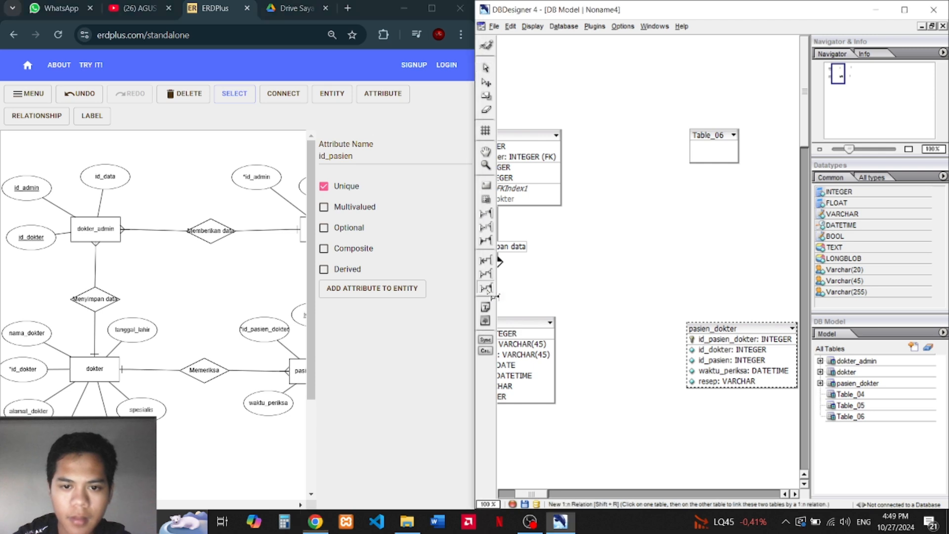
pyautogui.click(525, 323)
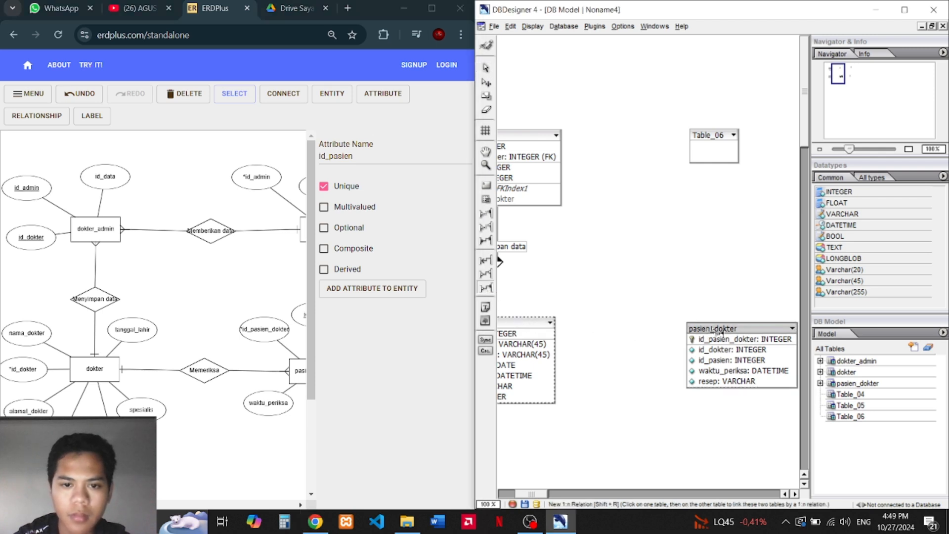
pyautogui.click(739, 335)
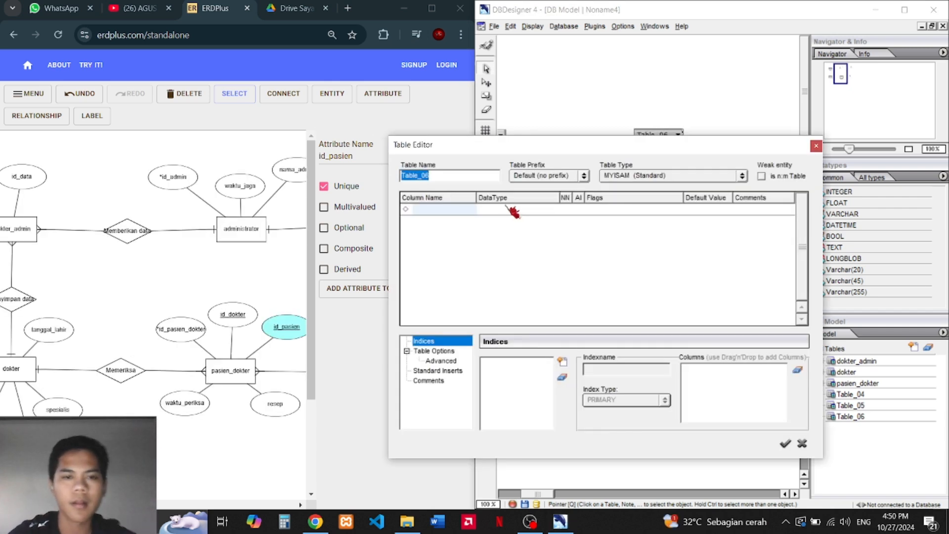
# Step: Rename Table_06 to administrator and add an id_admin column of type INTEGER as its first column
pyautogui.write('admini')
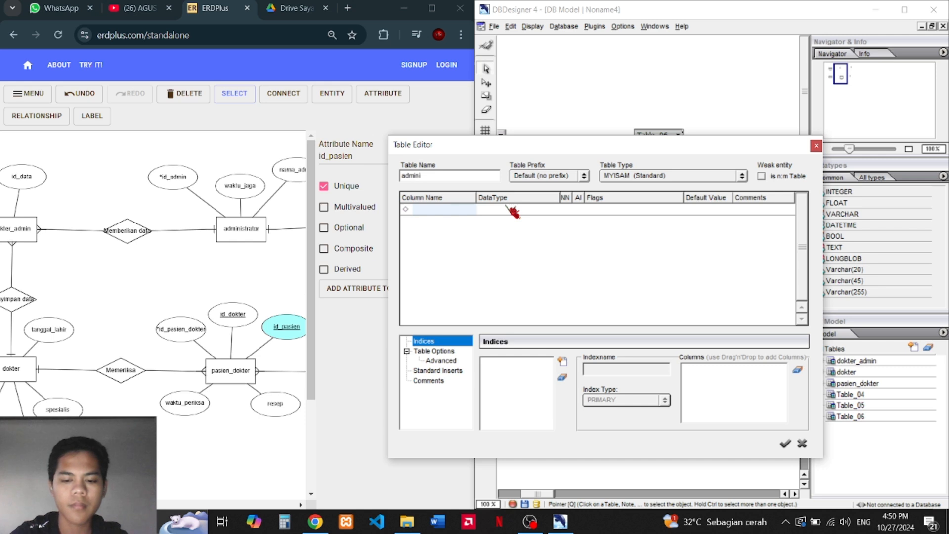
pyautogui.write('strator')
pyautogui.click(444, 210)
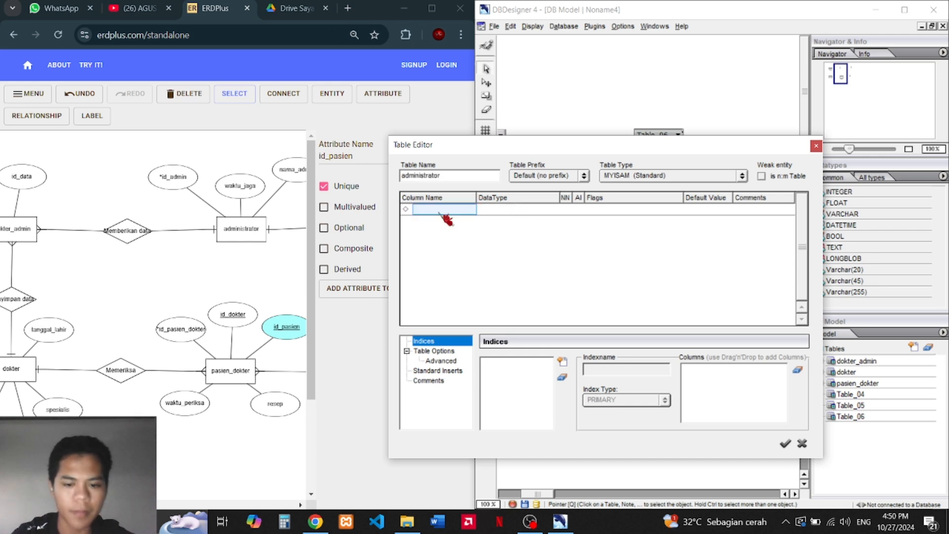
pyautogui.write('id')
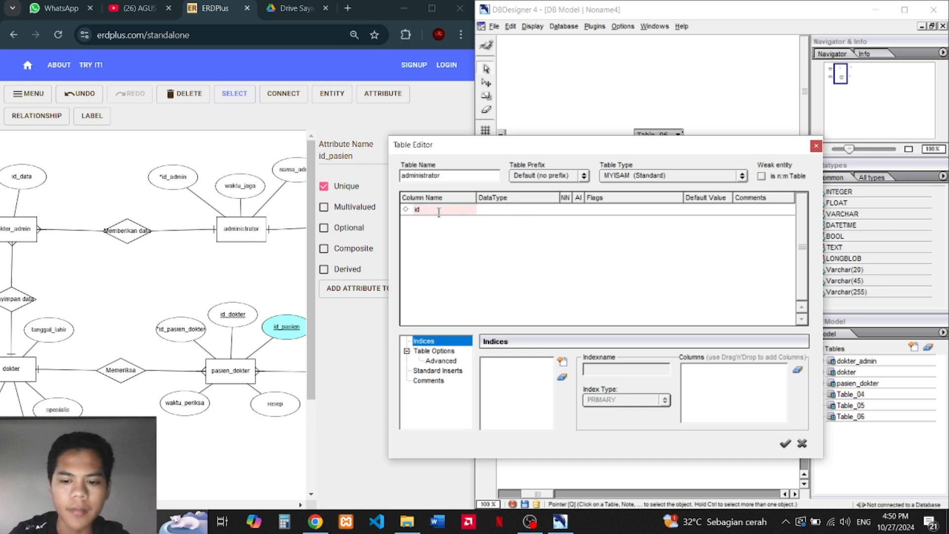
pyautogui.write('_admi')
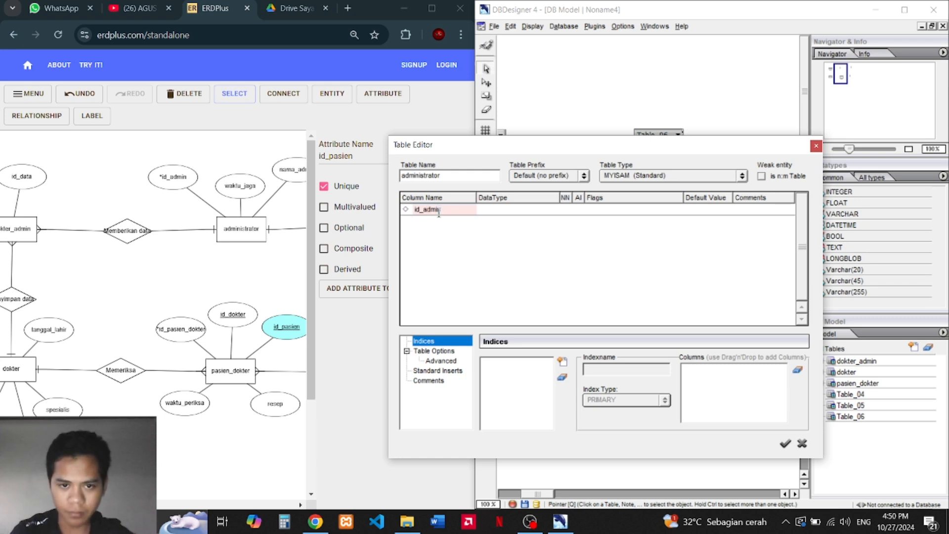
pyautogui.write('n')
pyautogui.press('Return')
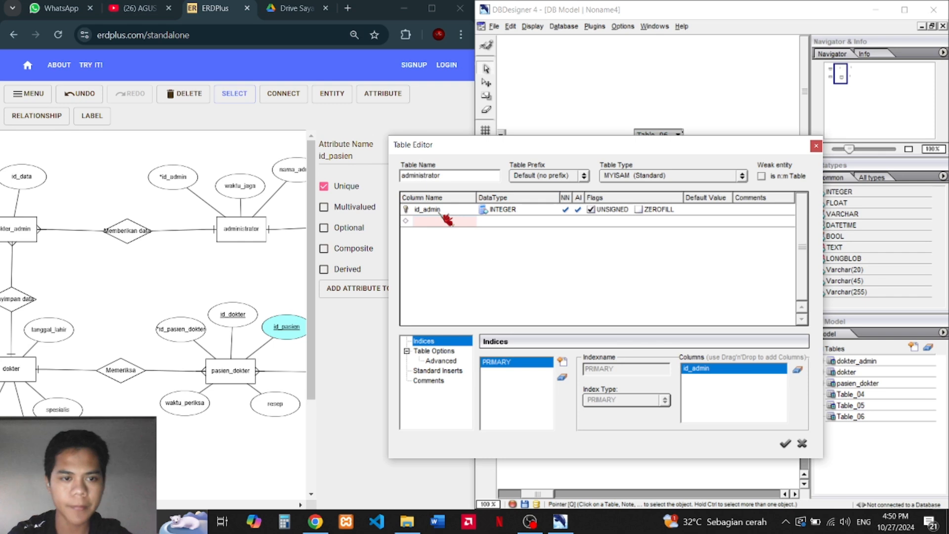
# Step: Add a waktu_jaga column with the DATETIME data type to the administrator table
pyautogui.write('waktu_ja')
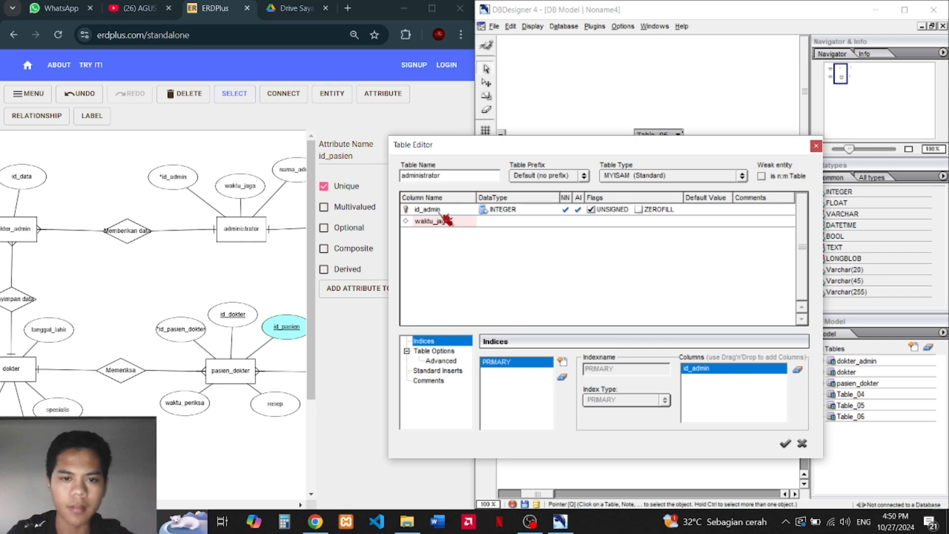
pyautogui.write('ga')
pyautogui.press('Return')
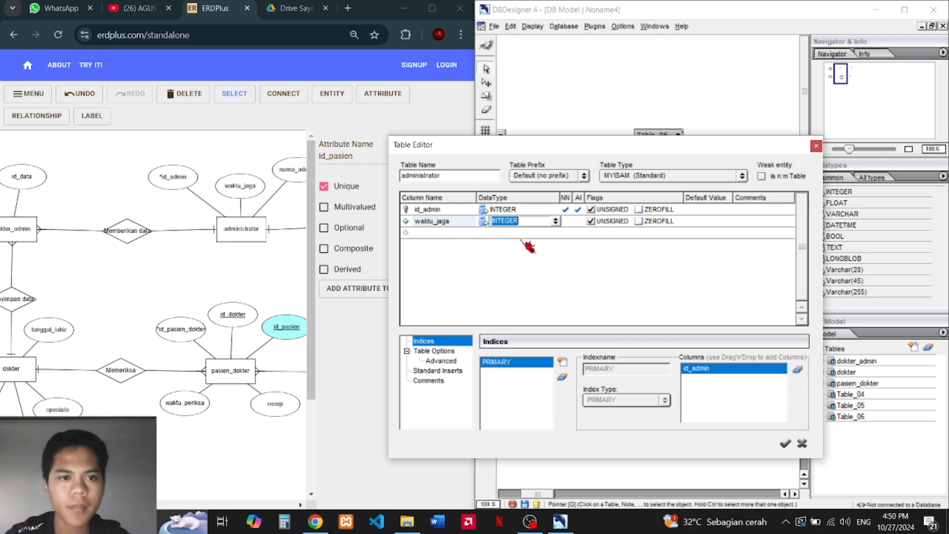
pyautogui.click(556, 221)
pyautogui.scroll(3, 532, 268)
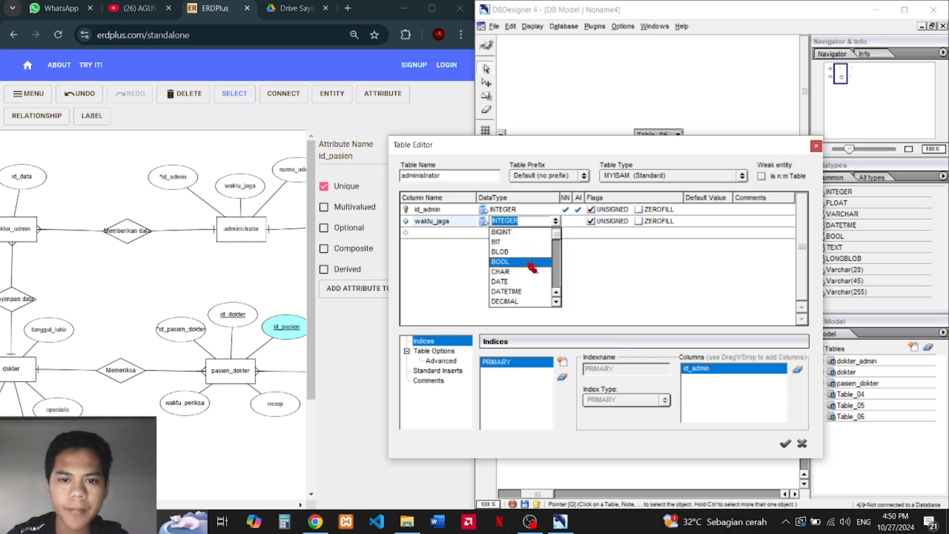
pyautogui.click(512, 292)
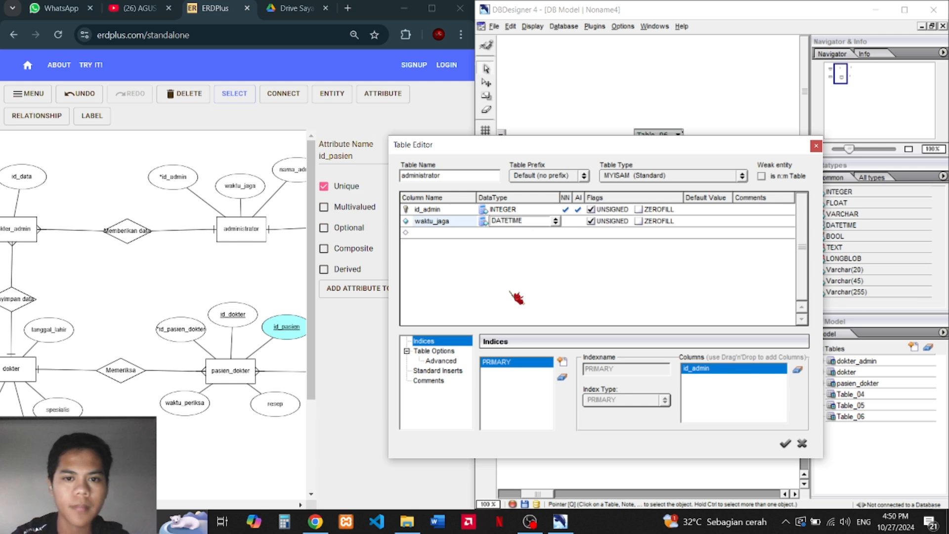
pyautogui.press('Return')
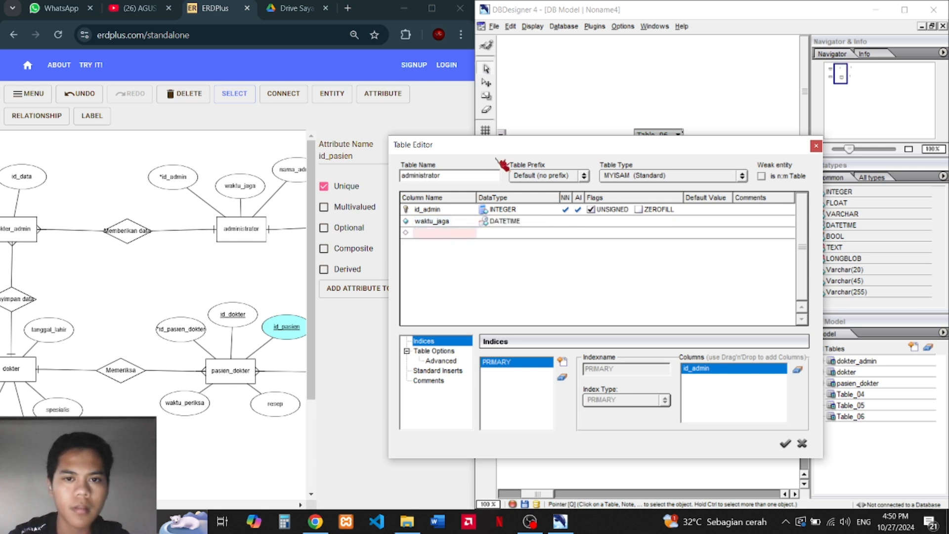
# Step: Add a nama_admin column with the Varchar(45) data type to the administrator table and save the table
pyautogui.moveTo(516, 149); pyautogui.dragTo(529, 150)
pyautogui.hscroll(3, 203, 276)
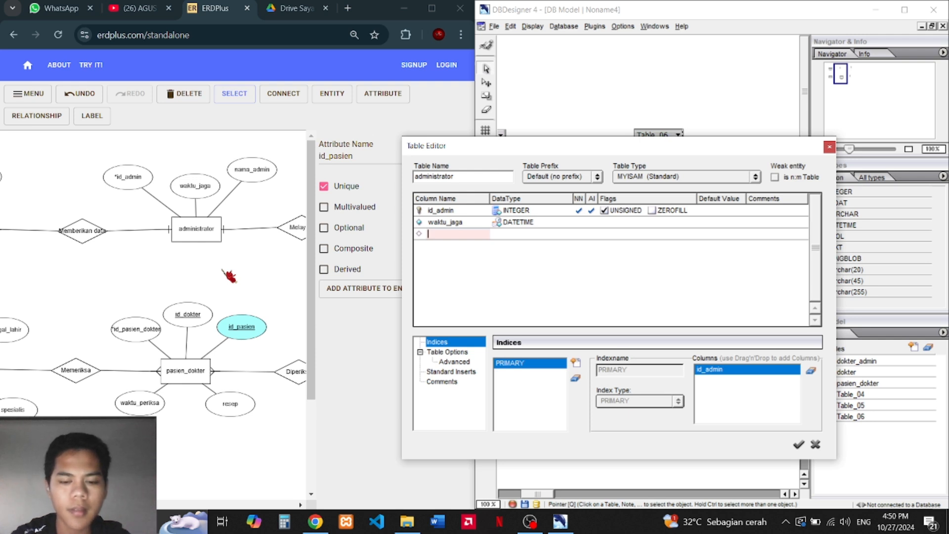
pyautogui.write('nama_admin')
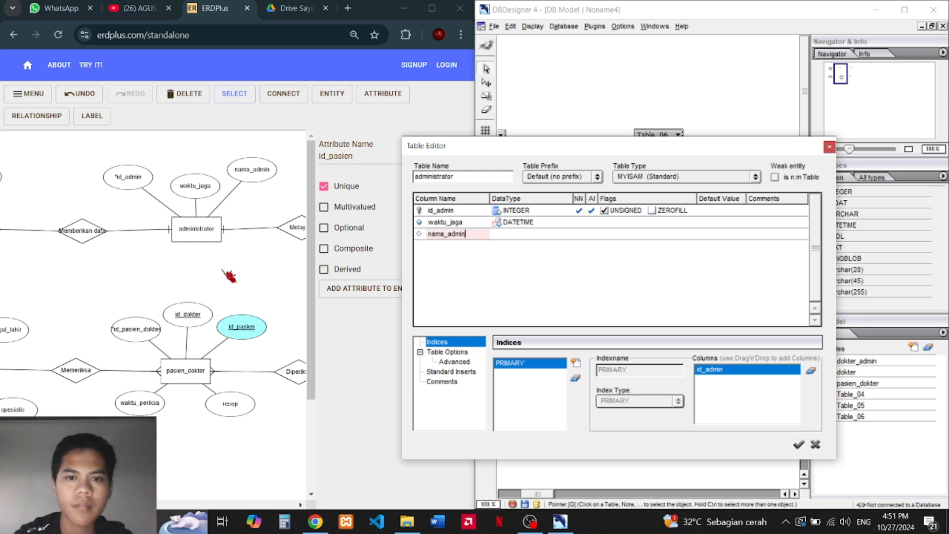
pyautogui.press('Tab')
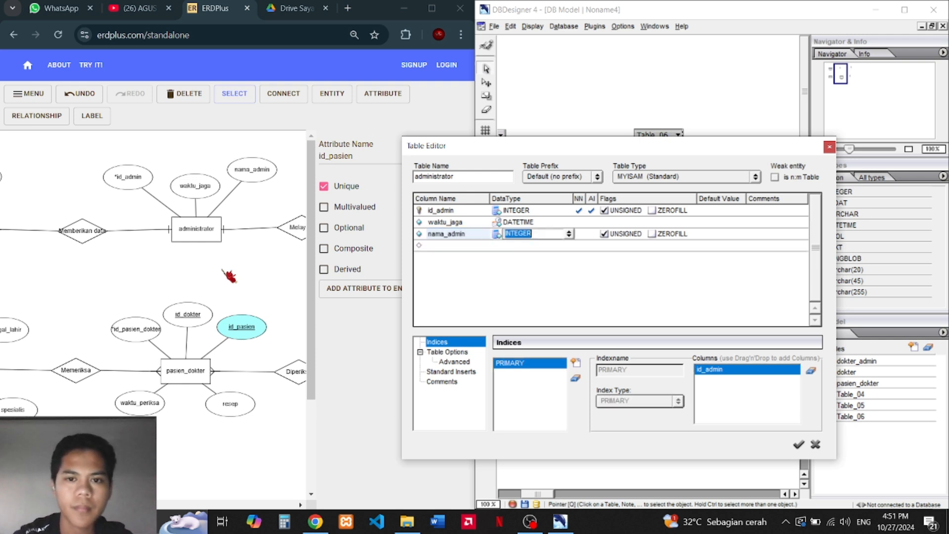
pyautogui.click(570, 234)
pyautogui.scroll(-6, 556, 269)
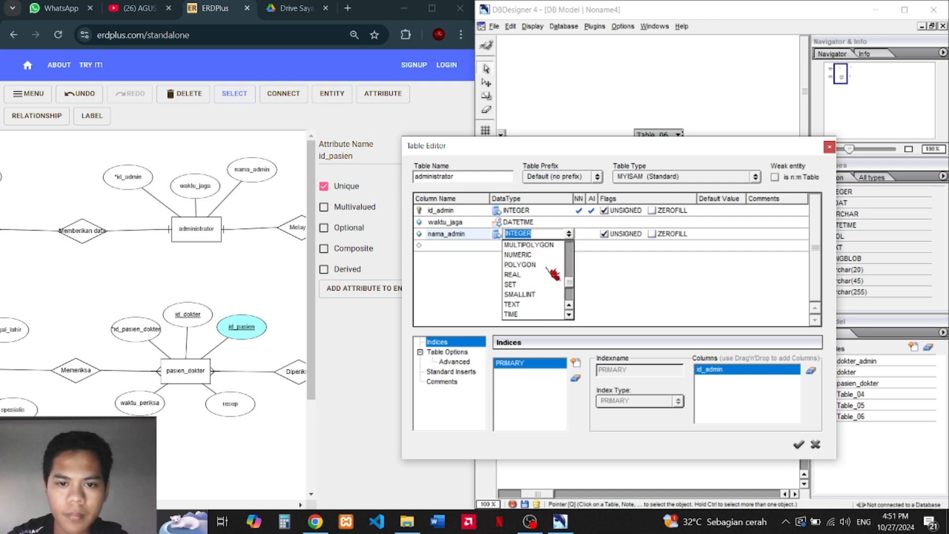
pyautogui.click(543, 305)
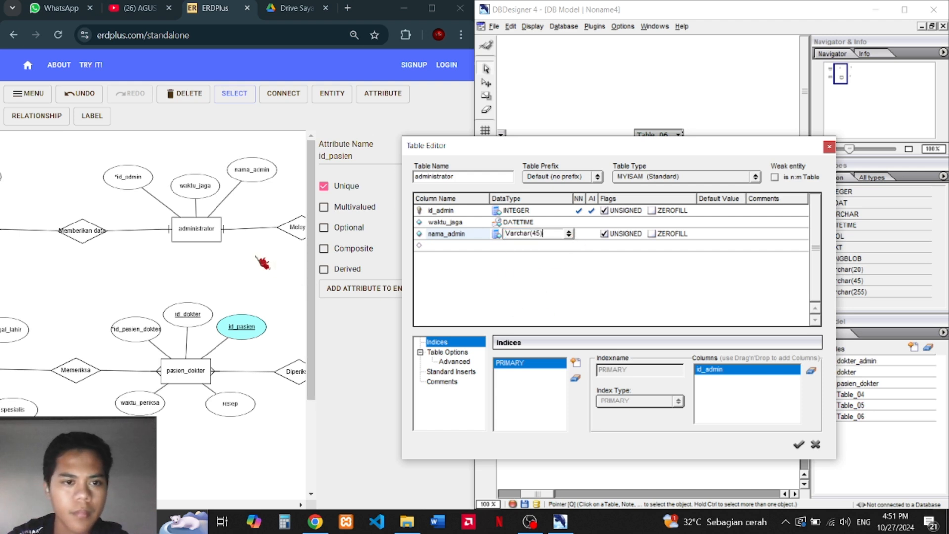
pyautogui.click(799, 444)
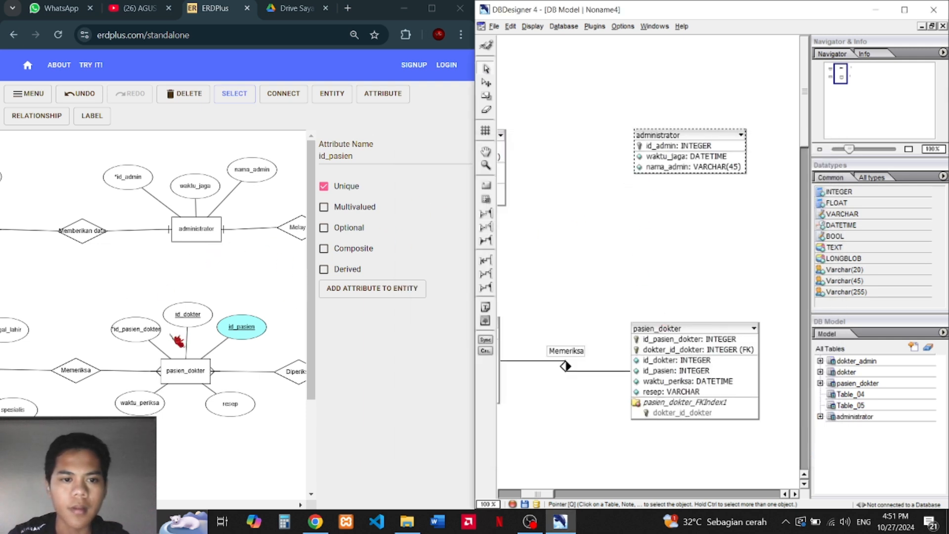
# Step: Create a 1:n relation named Memberikan data from the administrator table to the dokter_admin table
pyautogui.hscroll(-3, 184, 339)
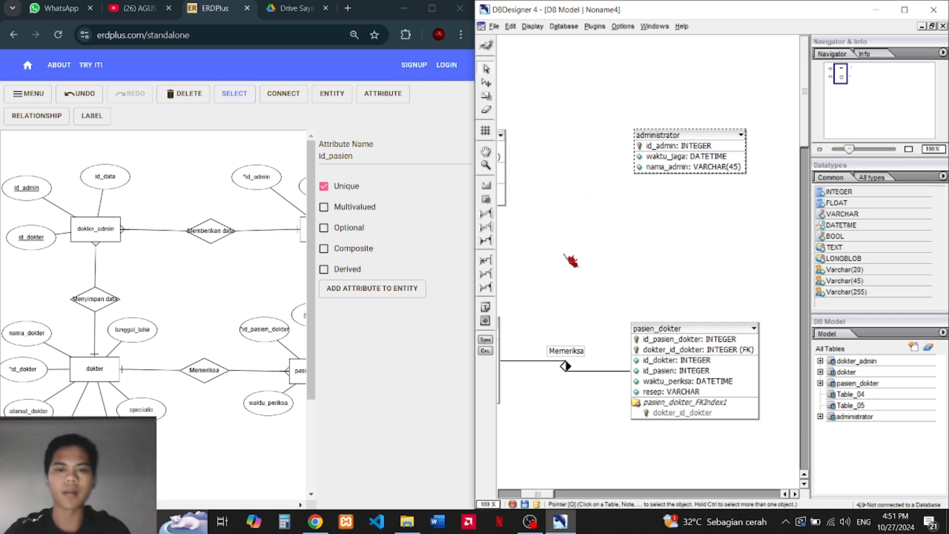
pyautogui.click(489, 289)
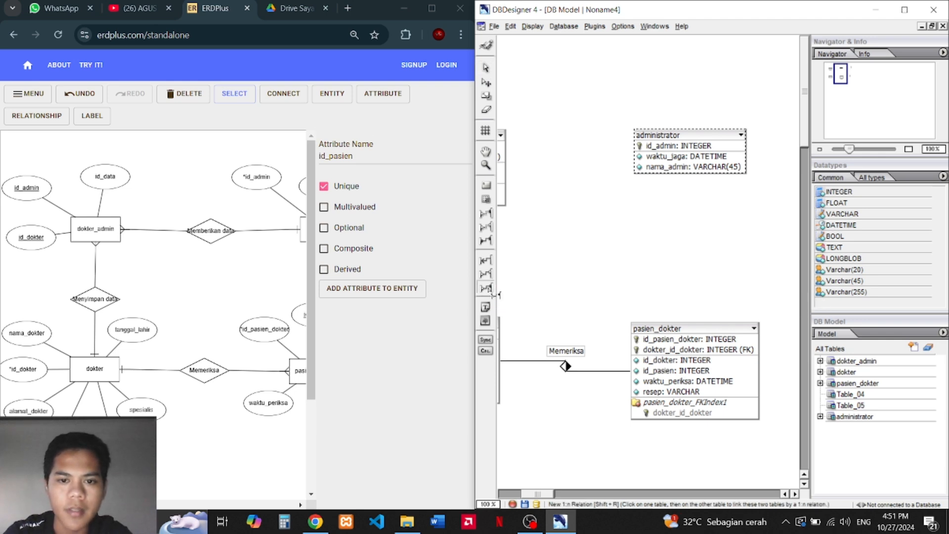
pyautogui.click(678, 138)
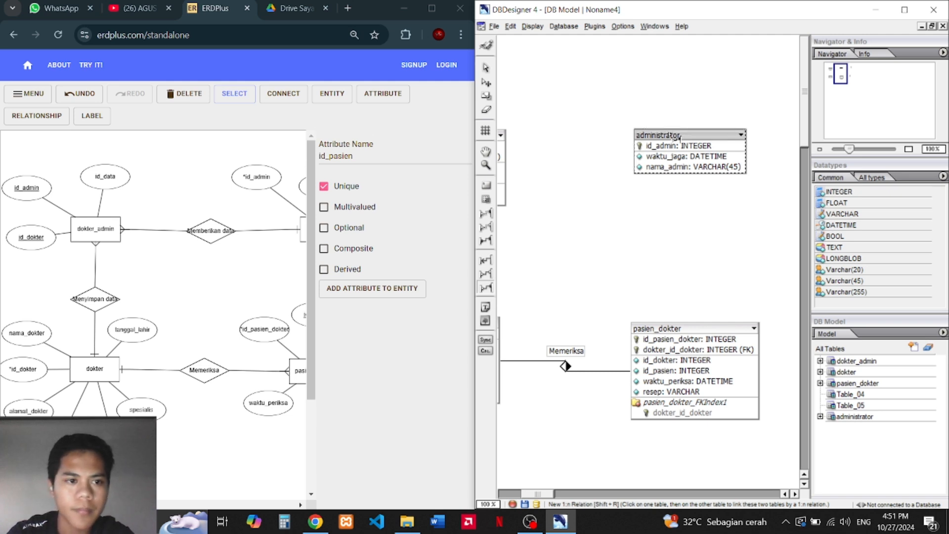
pyautogui.click(509, 138)
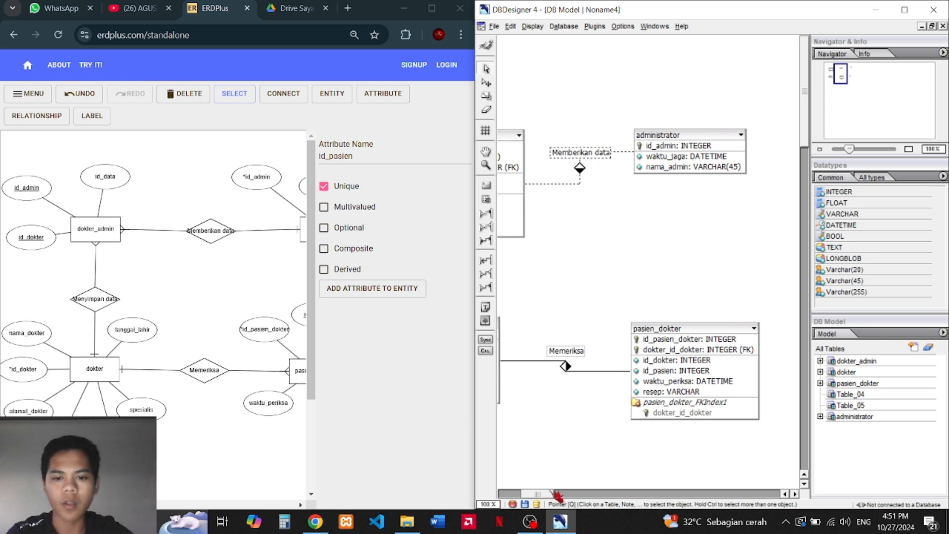
# Step: Rename Table_05 to Daftar and add an id_daftar column of type INTEGER as its first column
pyautogui.moveTo(545, 493); pyautogui.dragTo(516, 494)
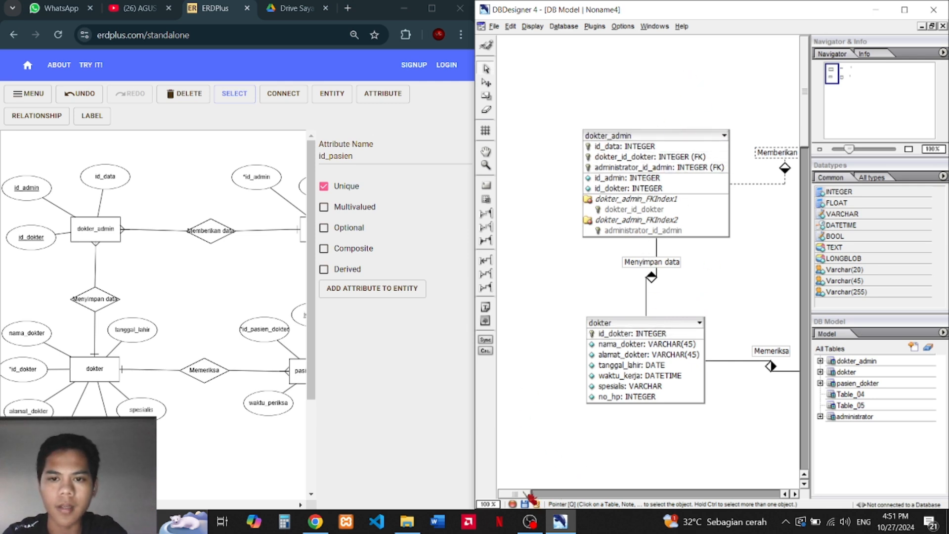
pyautogui.moveTo(524, 494); pyautogui.dragTo(536, 494)
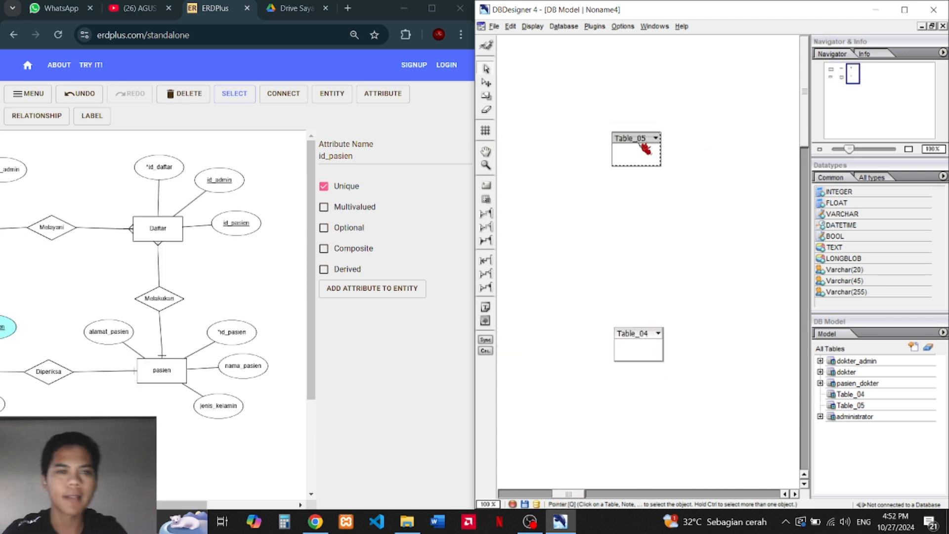
pyautogui.doubleClick(645, 148)
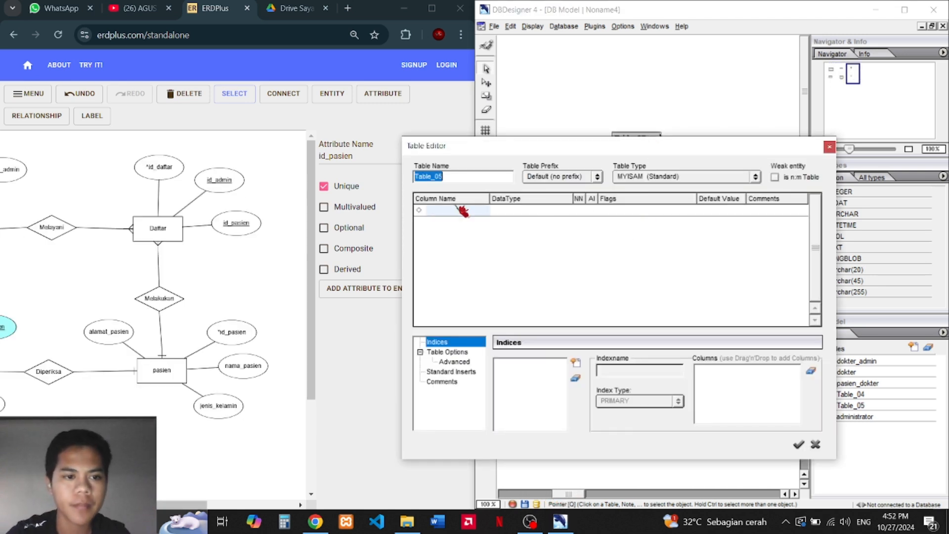
pyautogui.write('Daftar')
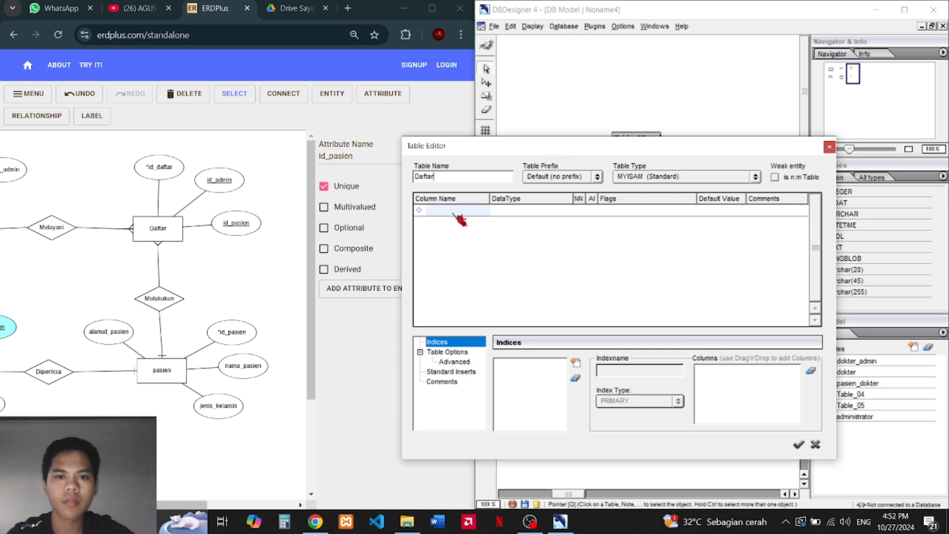
pyautogui.click(451, 211)
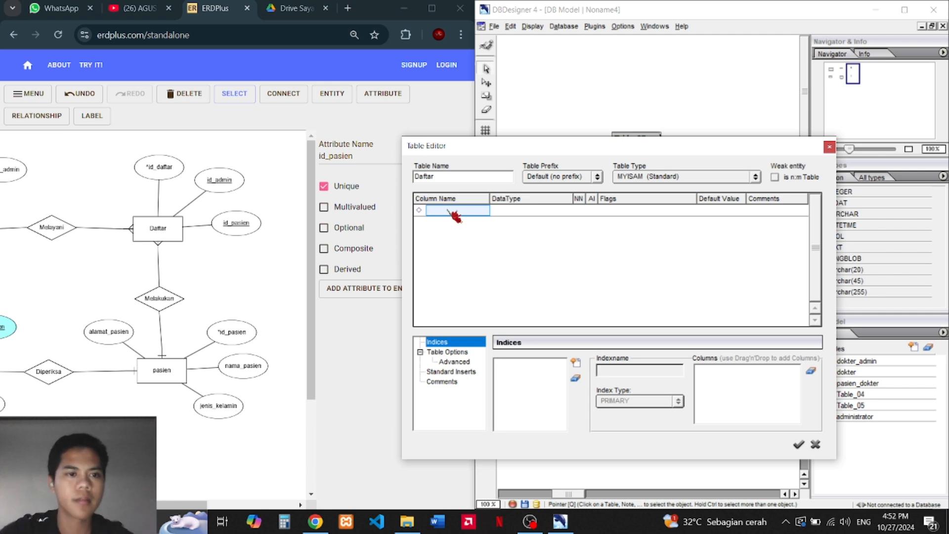
pyautogui.write('i')
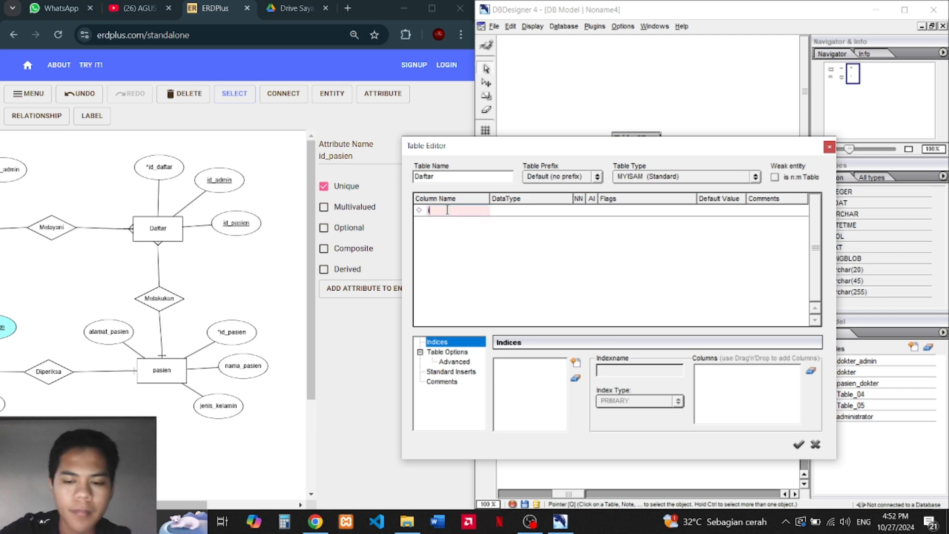
pyautogui.write('d_dafta')
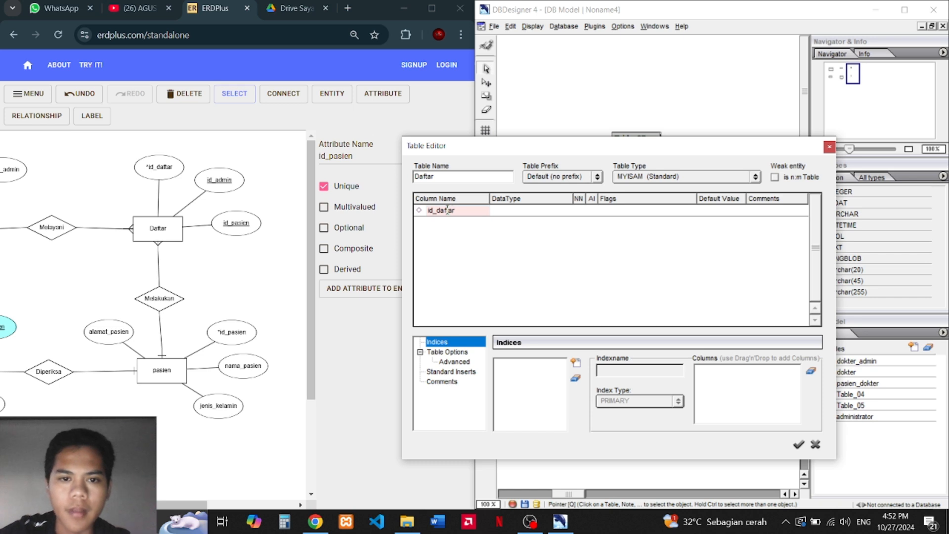
pyautogui.write('r')
pyautogui.press('Return')
pyautogui.press('Return')
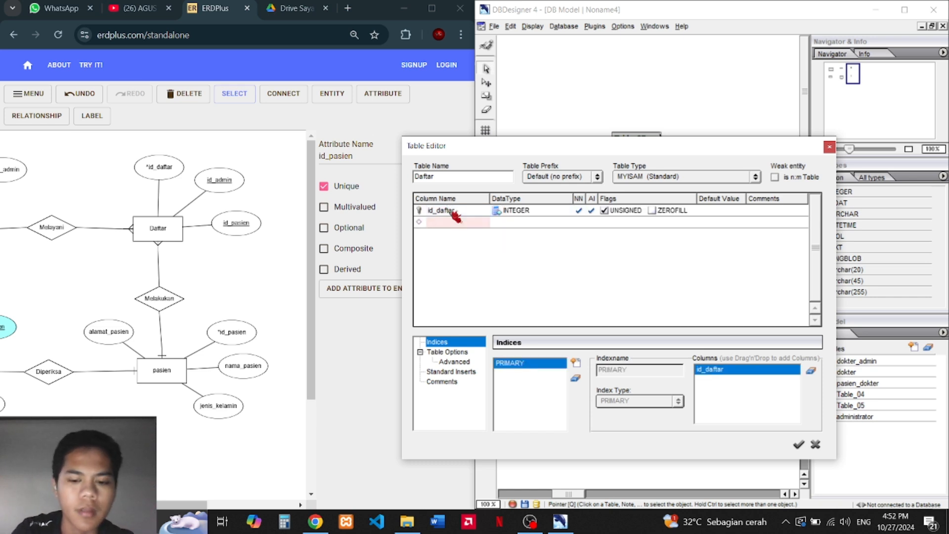
# Step: Add id_admin and id_pasien columns, both of type INTEGER, to the Daftar table and save the table
pyautogui.write('id_admin')
pyautogui.press('Return')
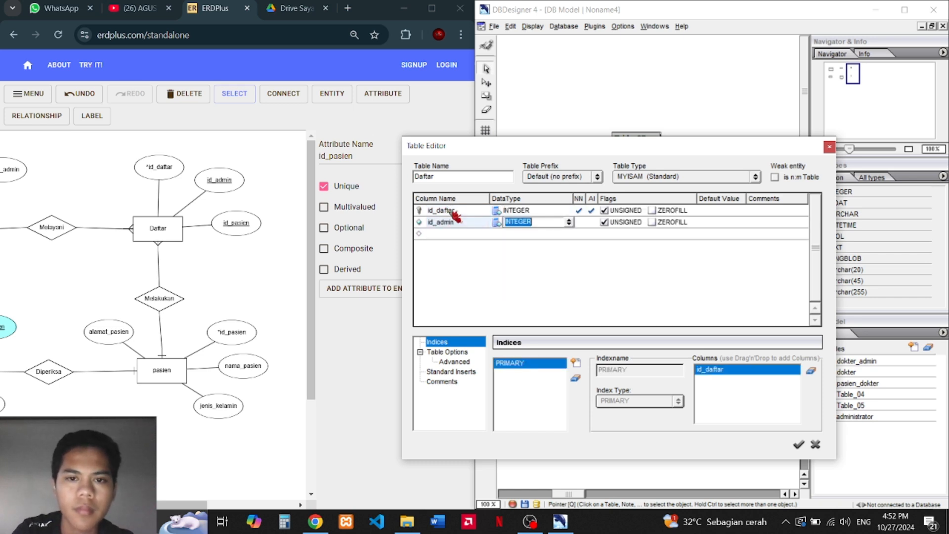
pyautogui.press('Return')
pyautogui.write('id_pasien')
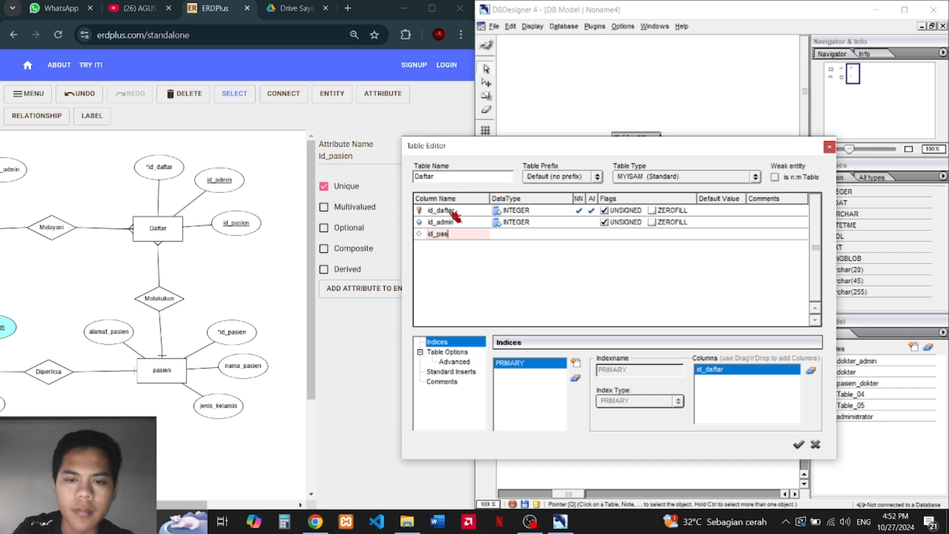
pyautogui.press('Return')
pyautogui.press('Return')
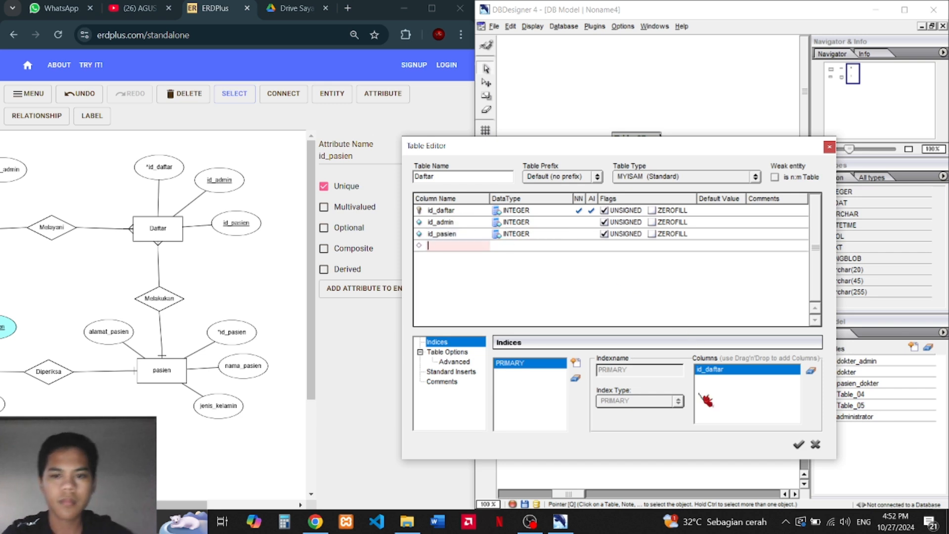
pyautogui.click(799, 444)
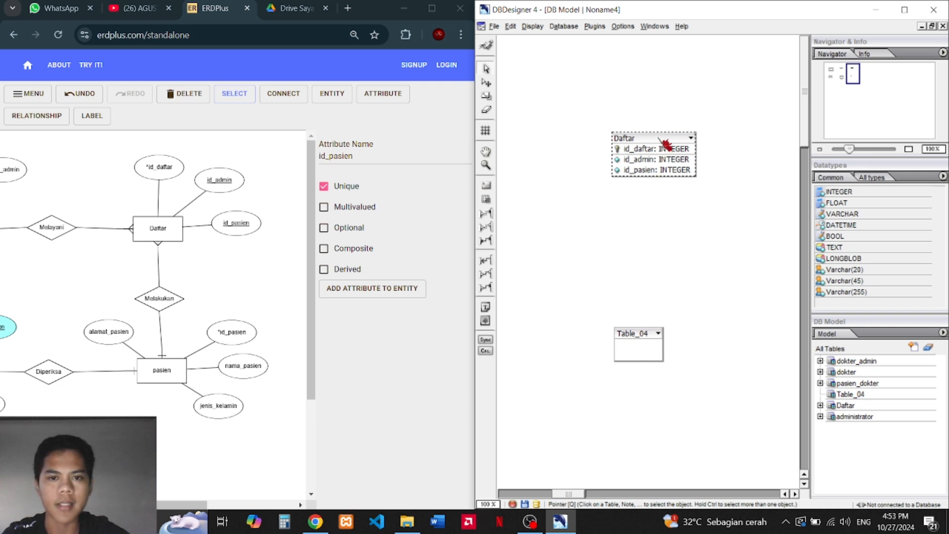
# Step: Create a 1:n relation from the administrator table to the Daftar table
pyautogui.moveTo(189, 503); pyautogui.dragTo(161, 509)
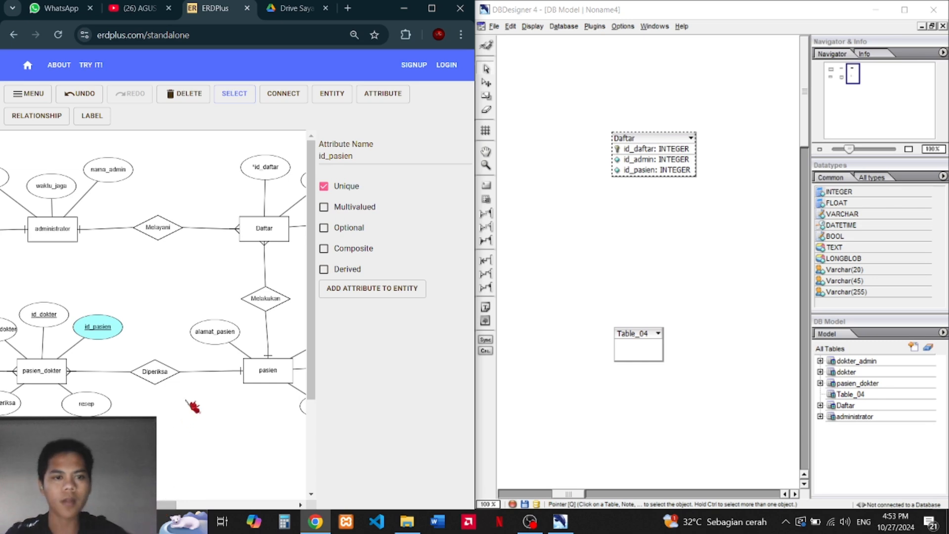
pyautogui.moveTo(585, 502); pyautogui.dragTo(557, 503)
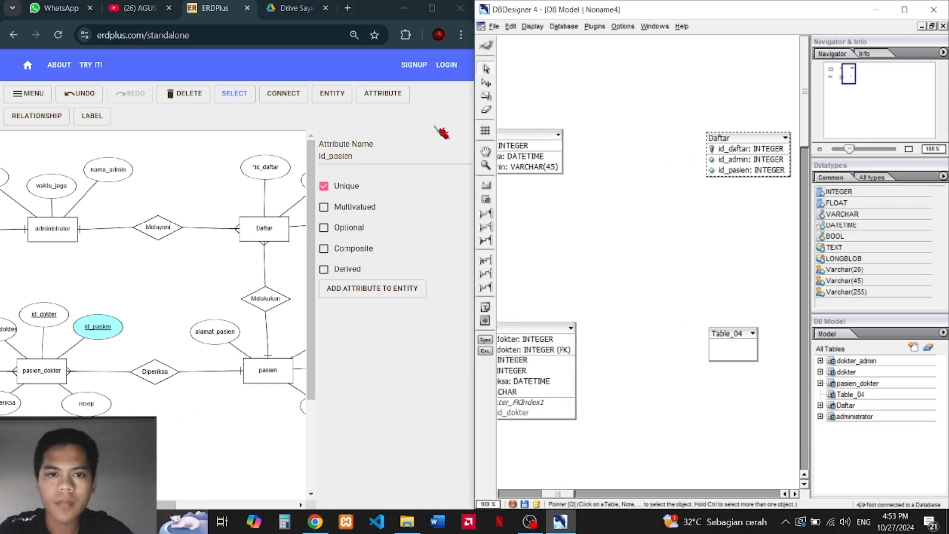
pyautogui.click(486, 288)
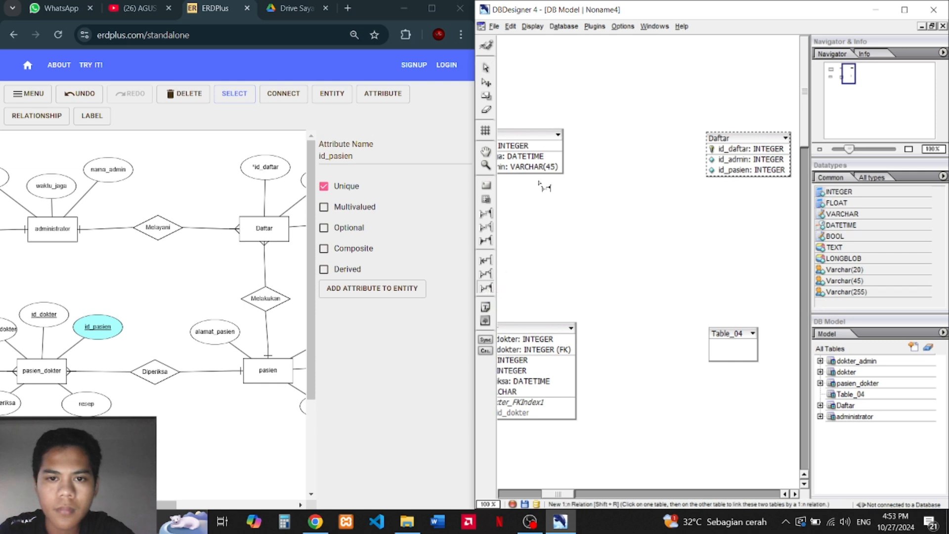
pyautogui.click(542, 141)
pyautogui.click(751, 147)
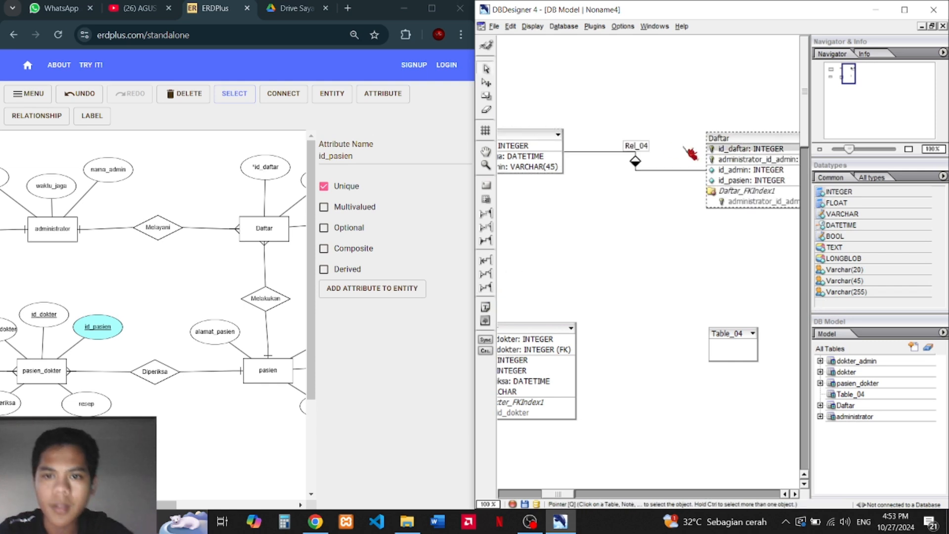
# Step: Rename the relation between the administrator and Daftar tables to Melayani
pyautogui.doubleClick(641, 146)
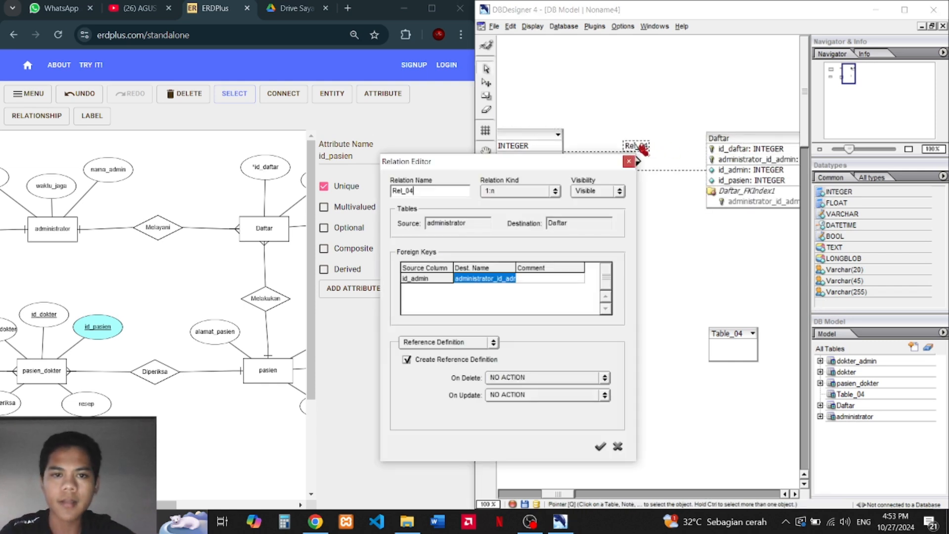
pyautogui.press('BackSpace')
pyautogui.press('BackSpace')
pyautogui.press('BackSpace')
pyautogui.press('BackSpace')
pyautogui.press('BackSpace')
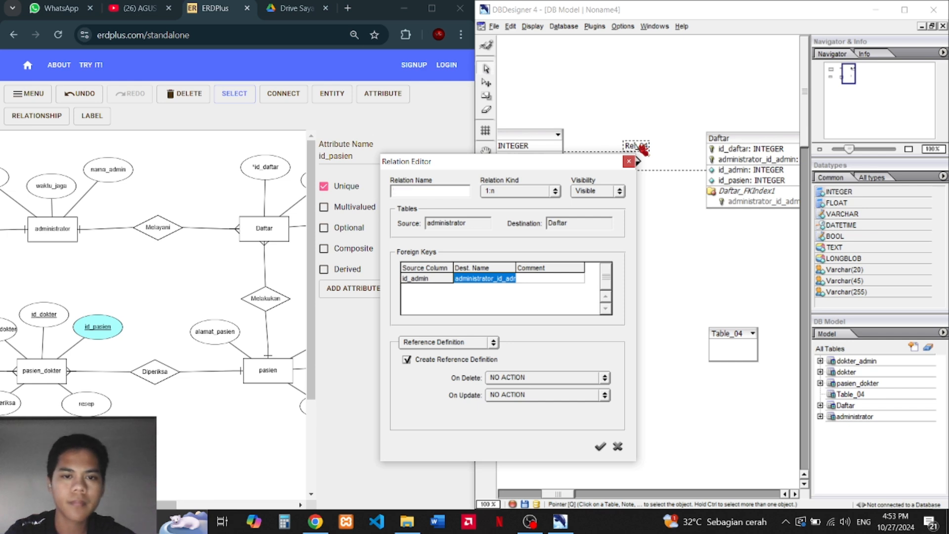
pyautogui.write('Melayani')
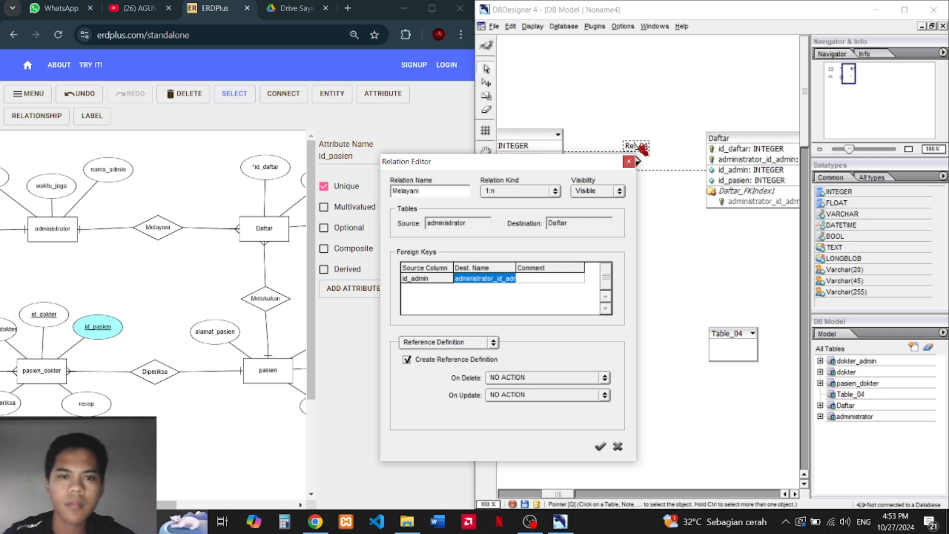
pyautogui.click(601, 446)
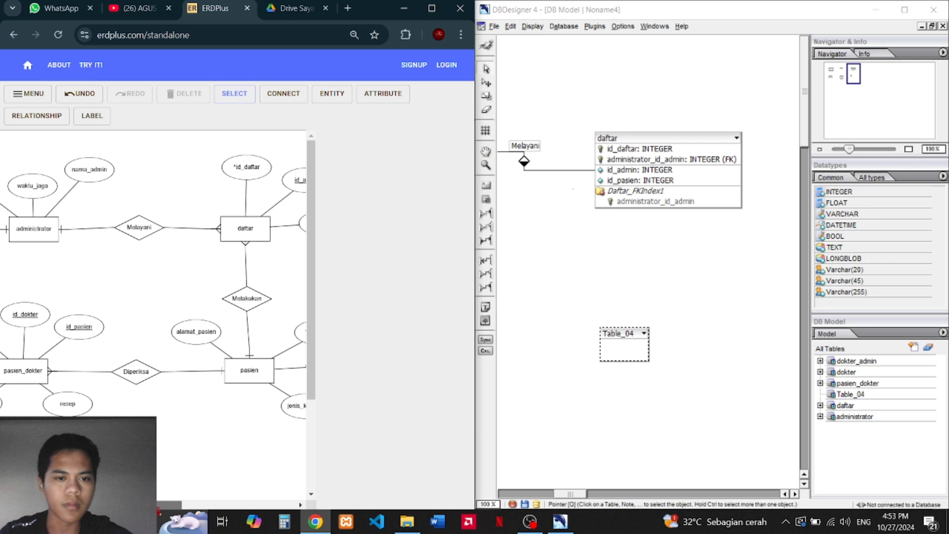
# Step: Rename Table_04 to pasien and add an id_pasien column of type INTEGER as its first column
pyautogui.click(635, 341)
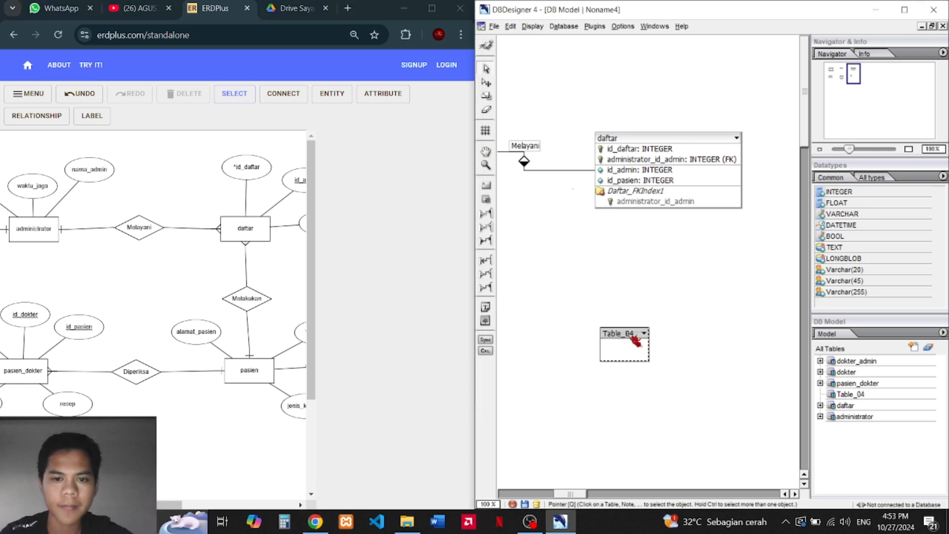
pyautogui.doubleClick(635, 341)
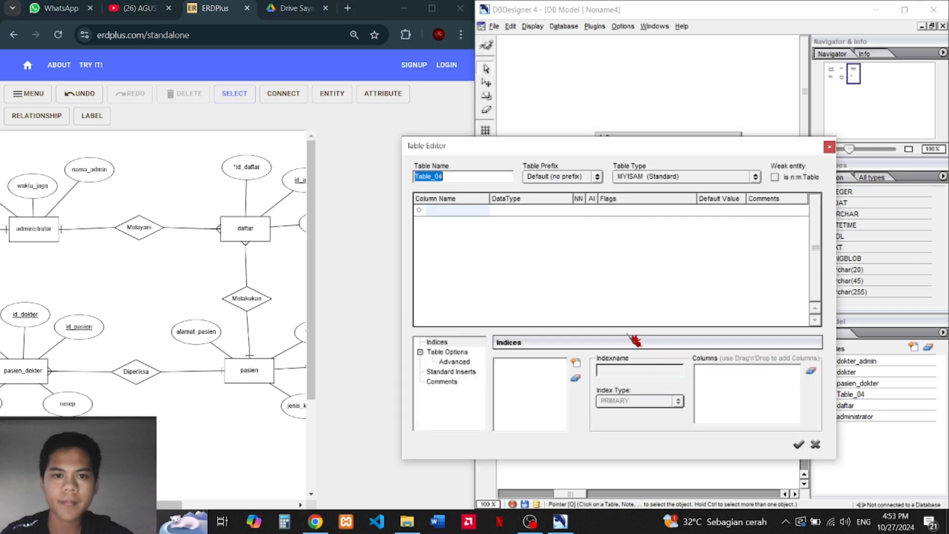
pyautogui.write('pasien')
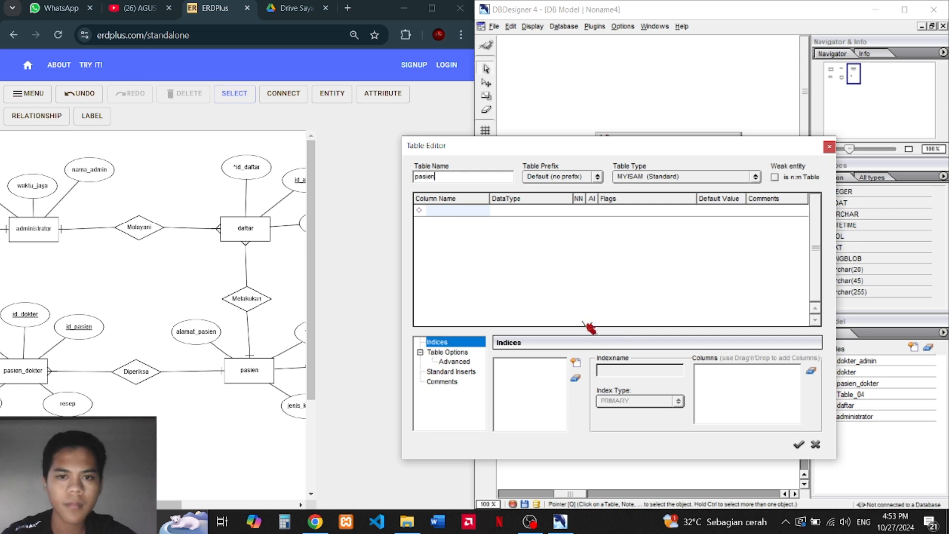
pyautogui.press('Tab')
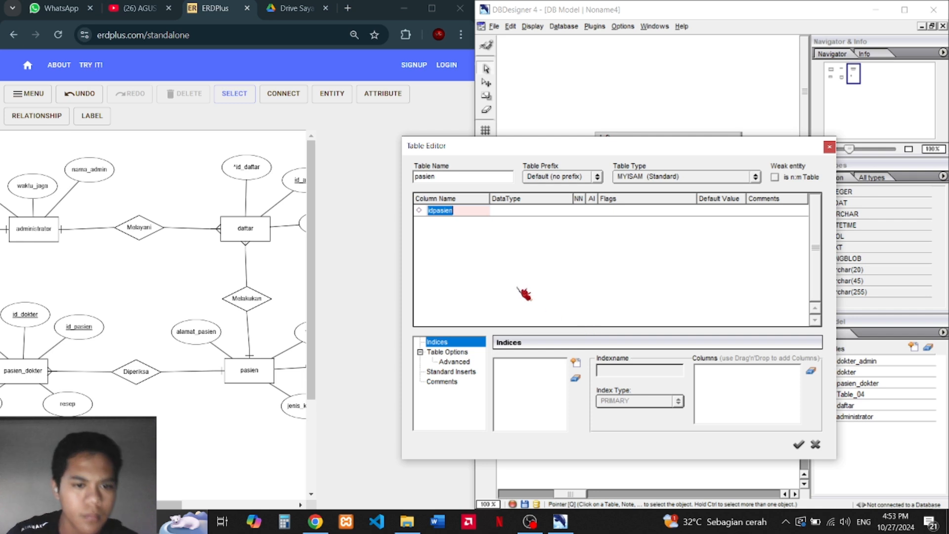
pyautogui.moveTo(171, 506); pyautogui.dragTo(184, 509)
pyautogui.click(462, 219)
pyautogui.write('id_pasien')
pyautogui.press('Tab')
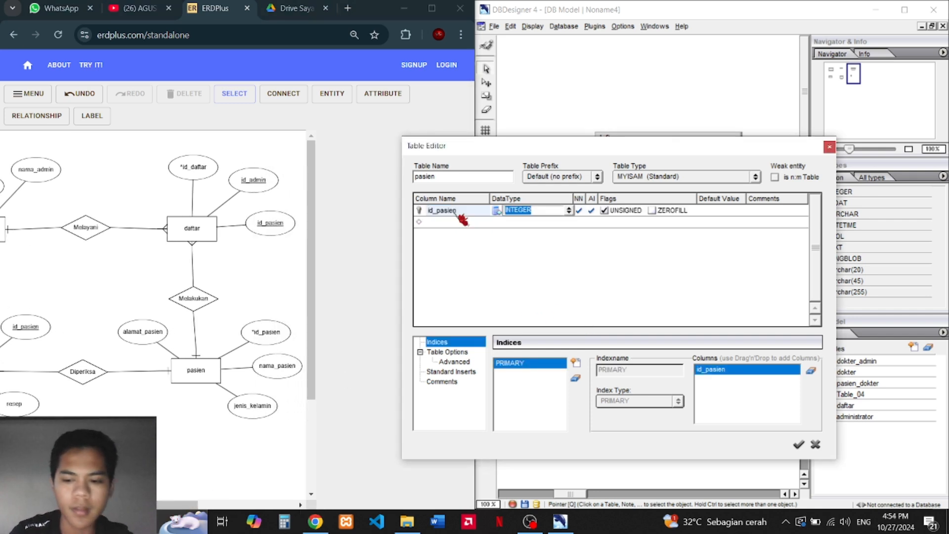
pyautogui.press('Return')
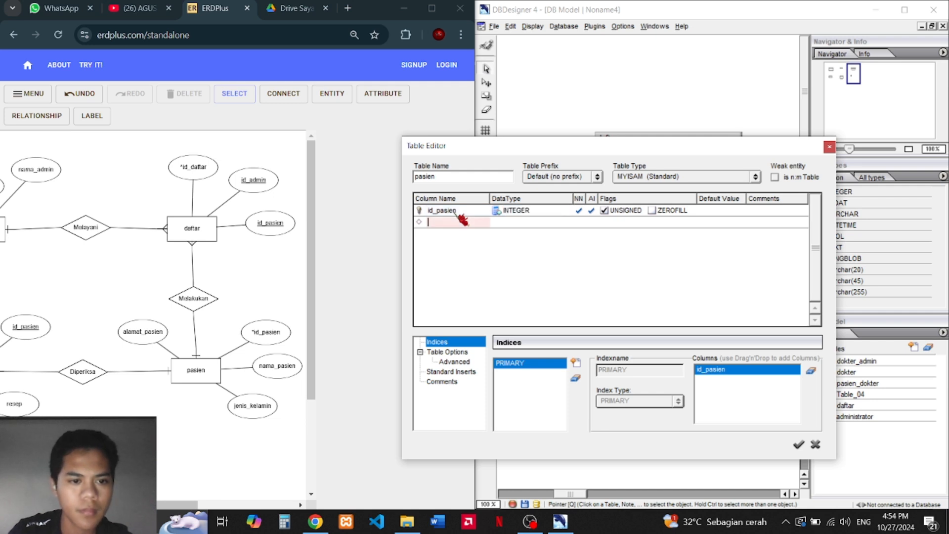
# Step: Add a nama_pasien column of type VARCHAR(45) to the pasien table
pyautogui.write('nama_')
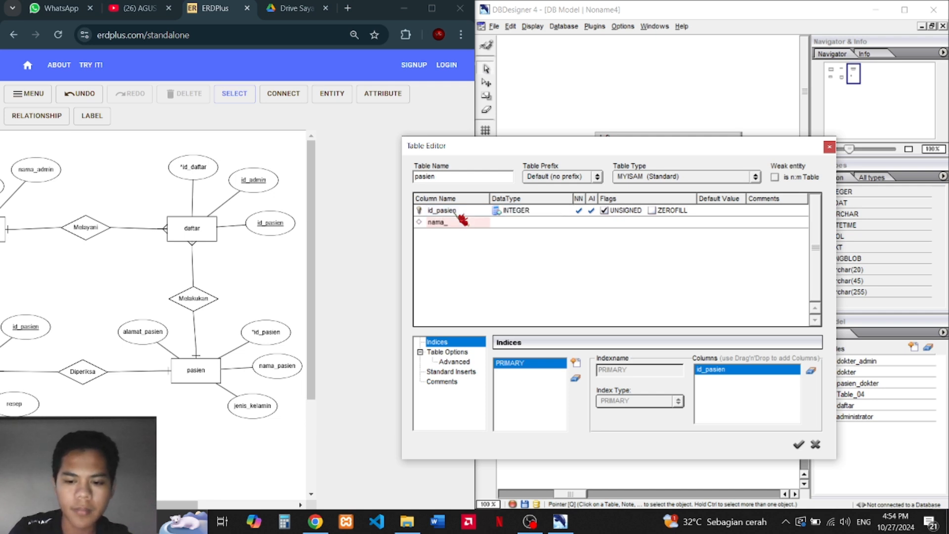
pyautogui.write('pas')
pyautogui.press('Return')
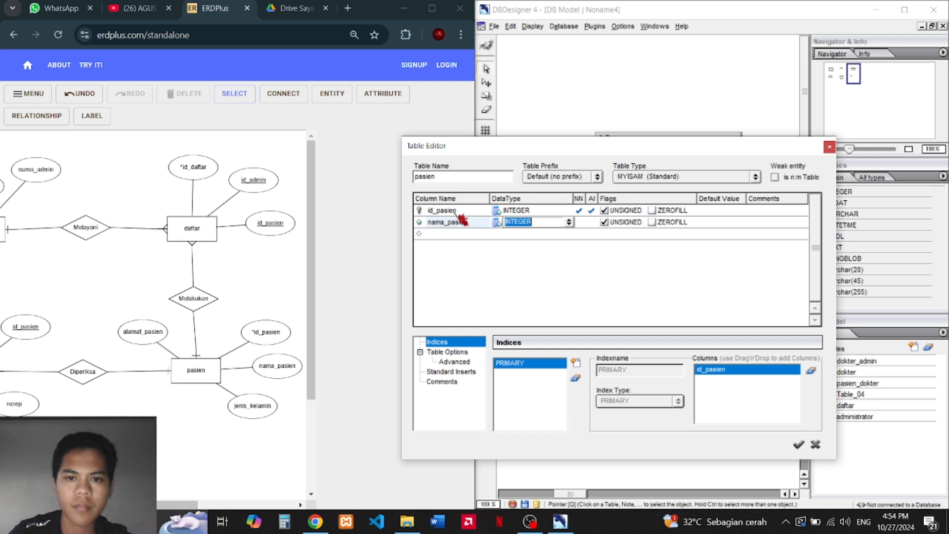
pyautogui.write('VARCHAR(')
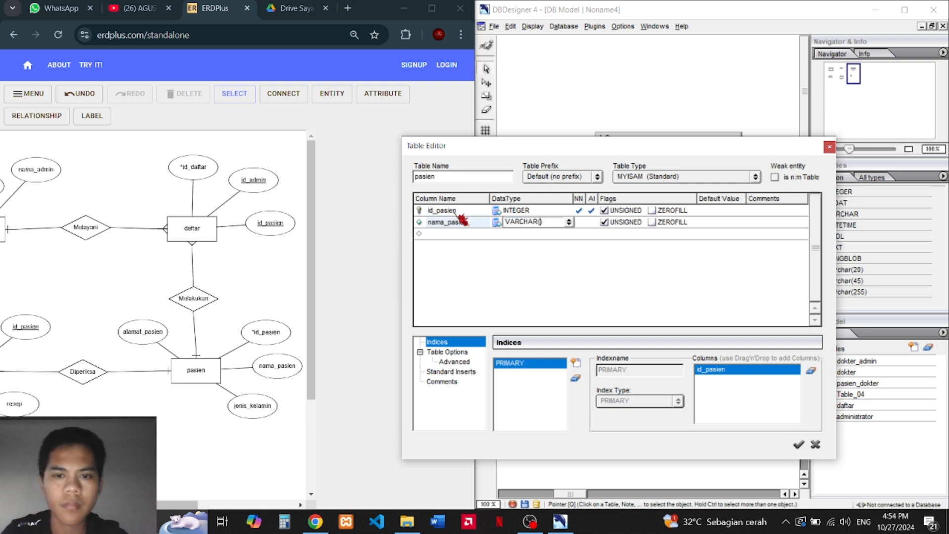
pyautogui.write('45')
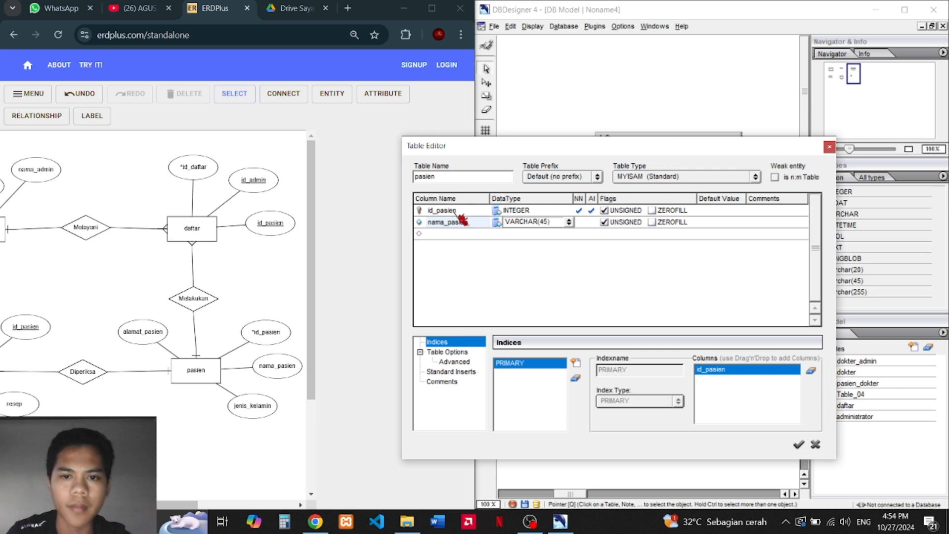
pyautogui.press('Return')
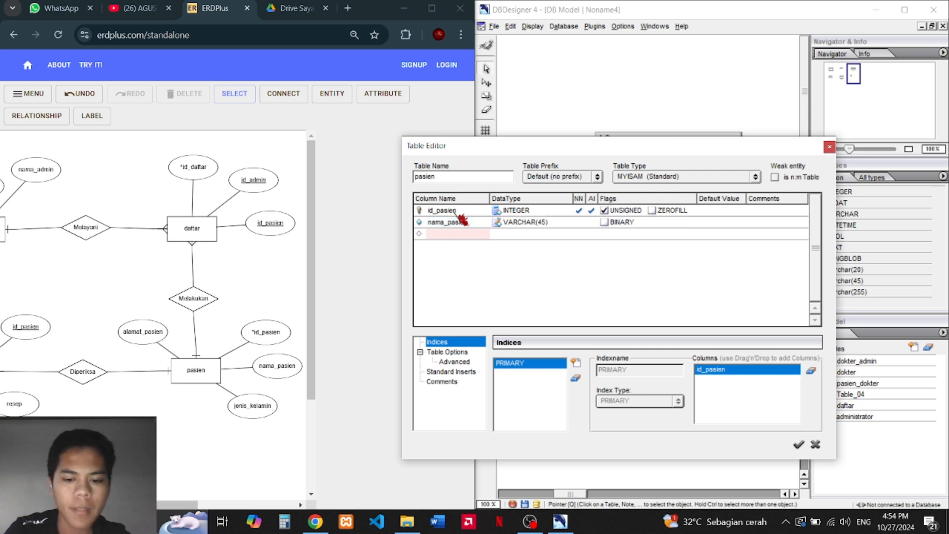
# Step: Add a jenis_kelamin column of type VARCHAR(20) to the pasien table
pyautogui.write('jenis')
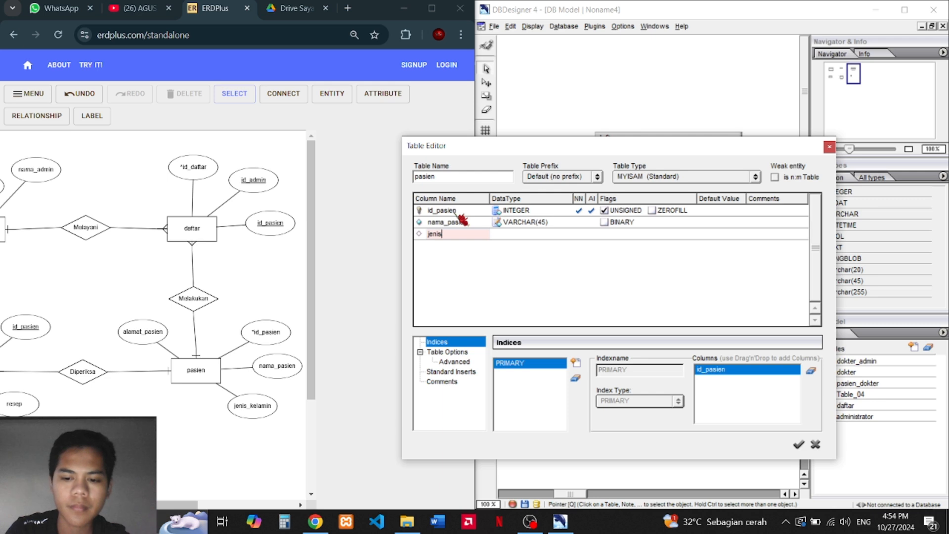
pyautogui.write('_kelamin')
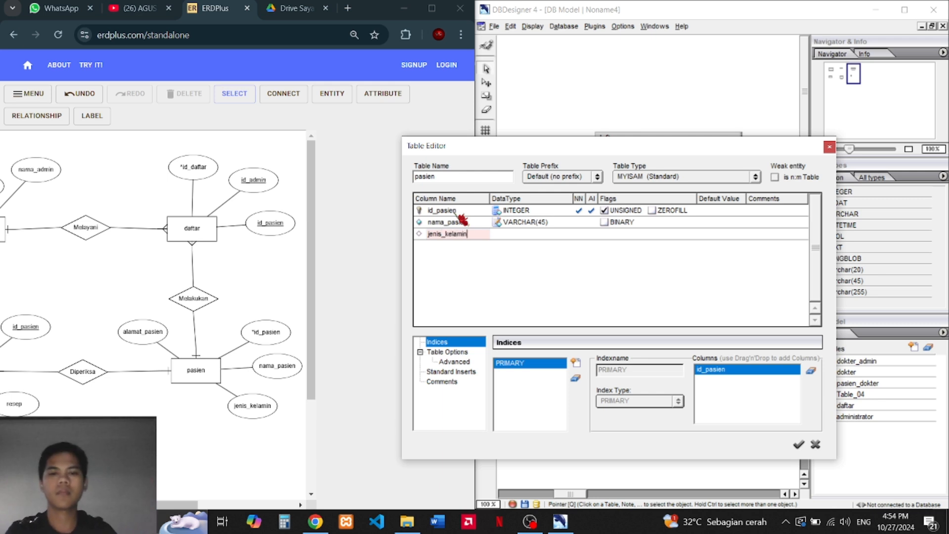
pyautogui.press('Tab')
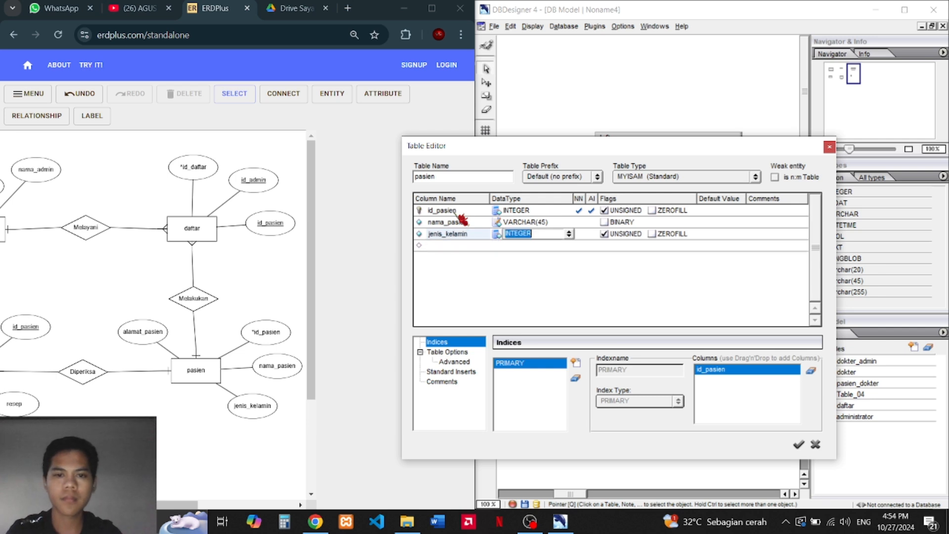
pyautogui.write('VARCHAR(')
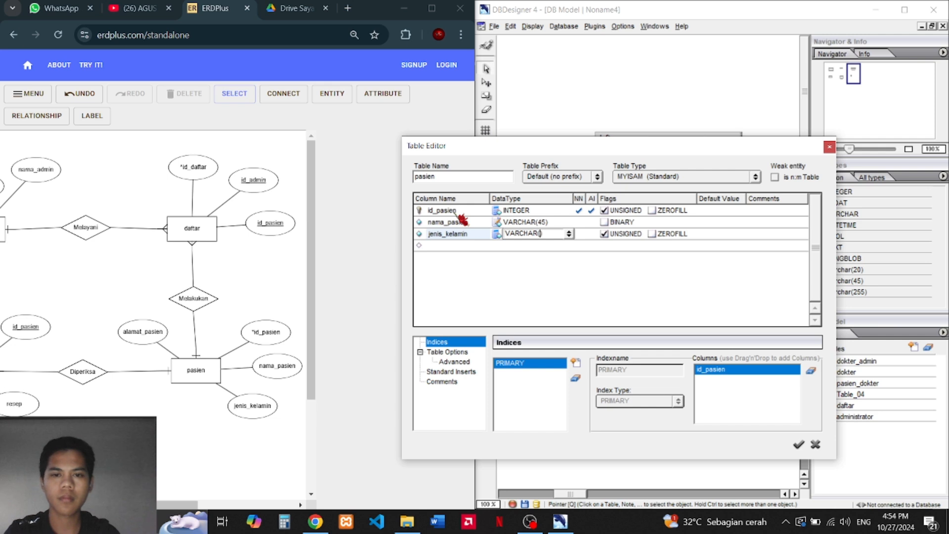
pyautogui.write('20')
pyautogui.press('Return')
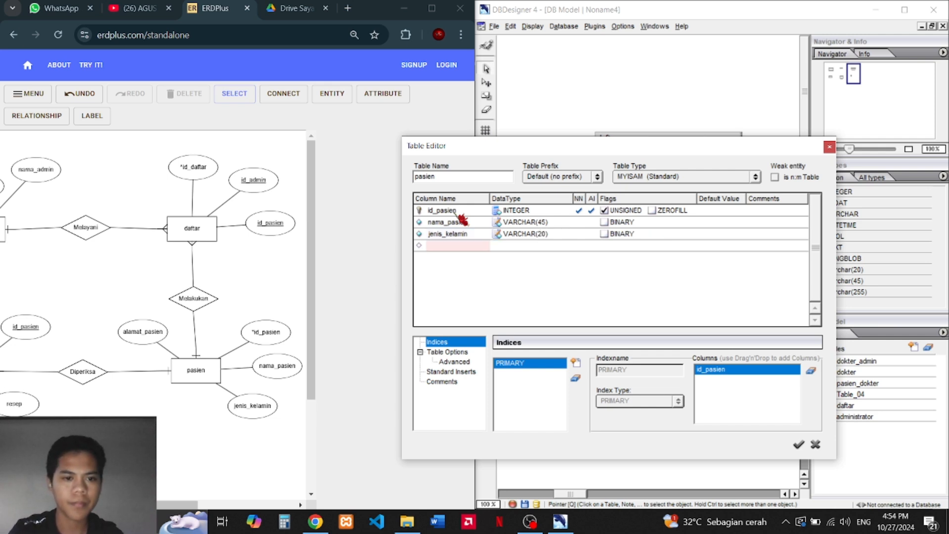
# Step: Add an alamat_pasien column of type VARCHAR(45) to the pasien table and save the table
pyautogui.write('alamat')
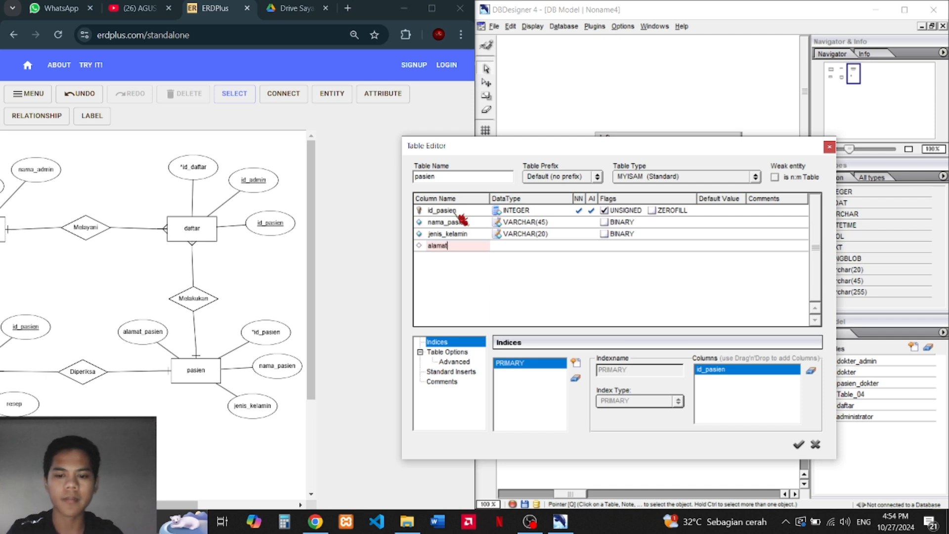
pyautogui.write('_pasien')
pyautogui.press('Return')
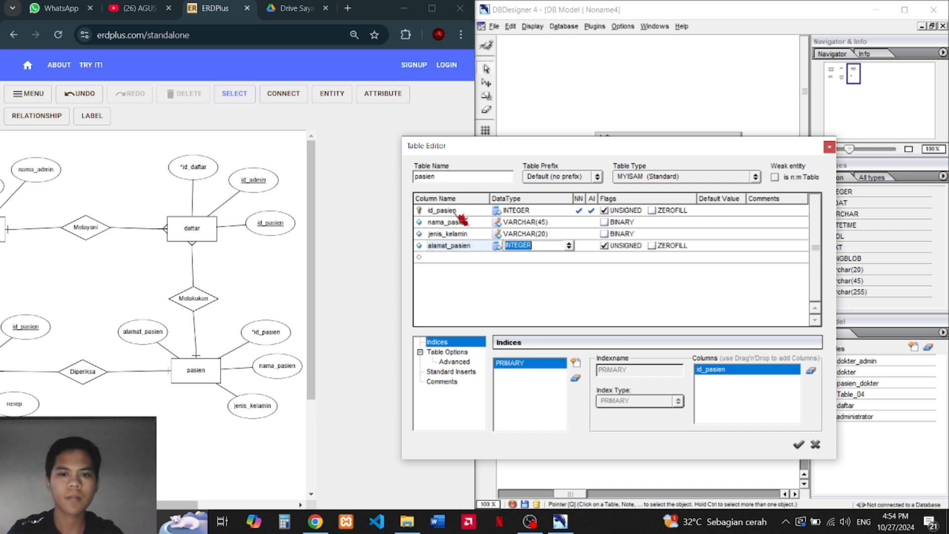
pyautogui.write('VARCHAR')
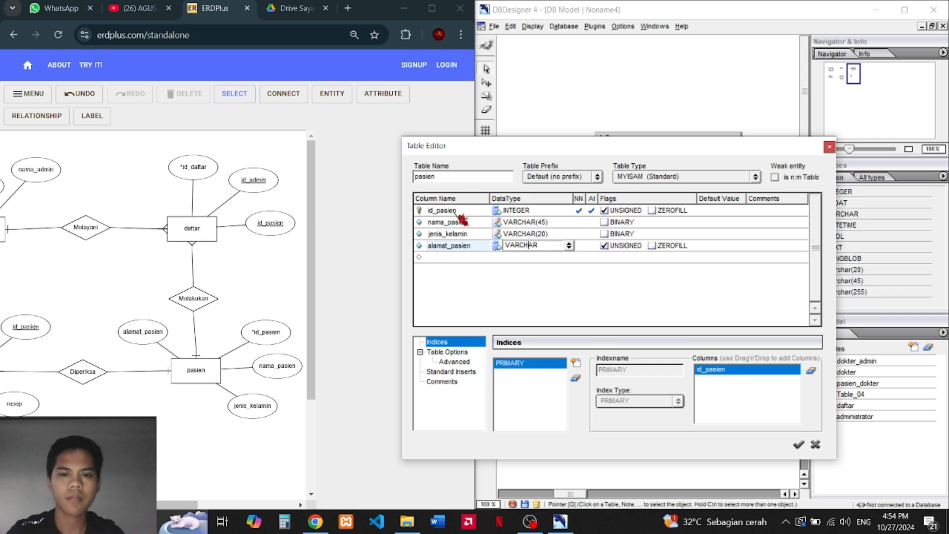
pyautogui.write('(45')
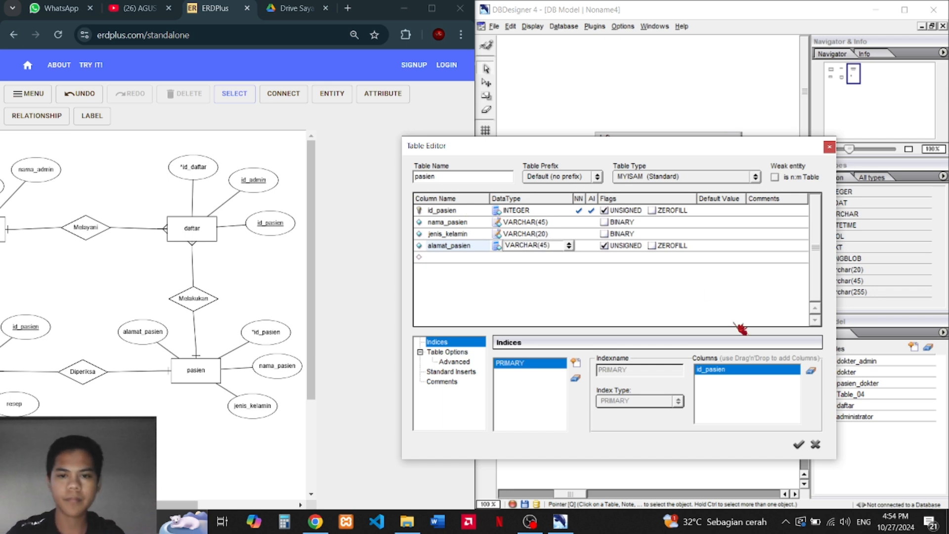
pyautogui.click(799, 445)
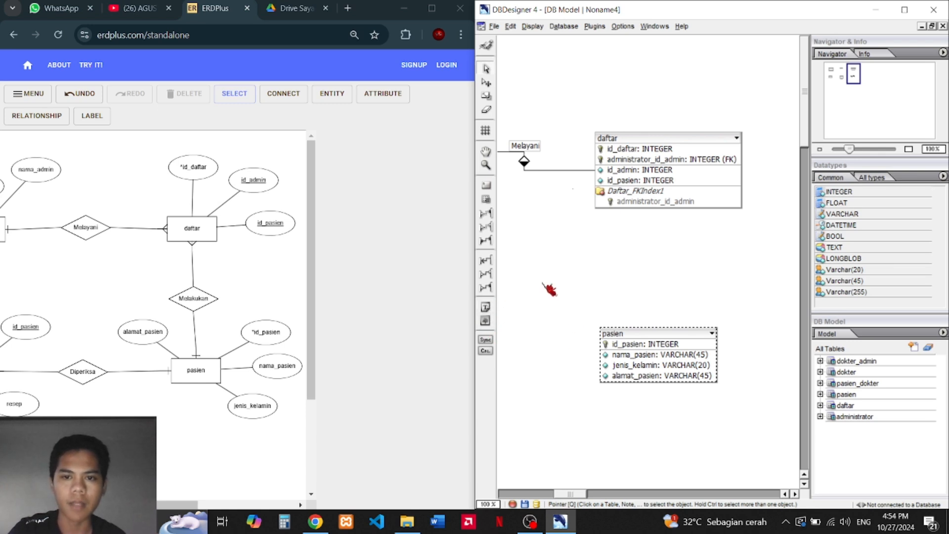
# Step: Create a 1:n relation from the pasien table to the daftar table
pyautogui.click(486, 287)
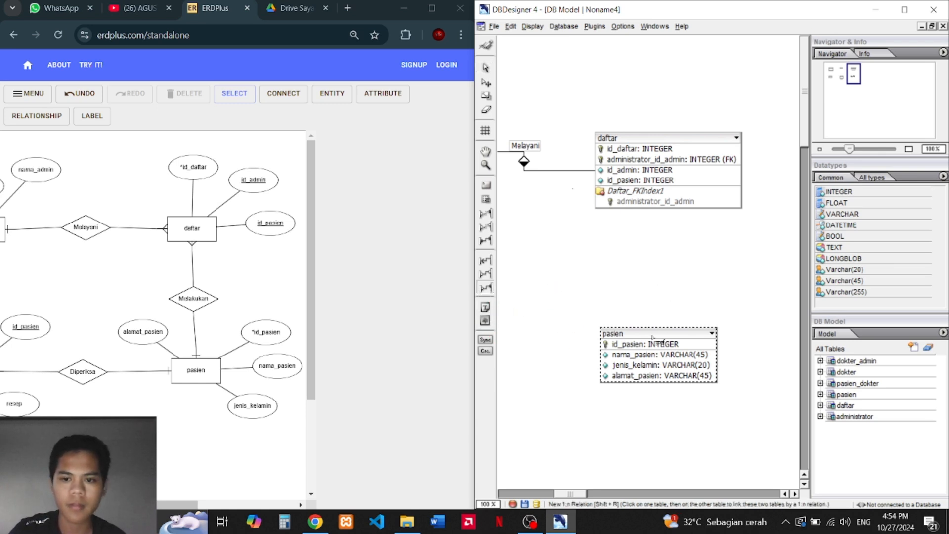
pyautogui.click(653, 142)
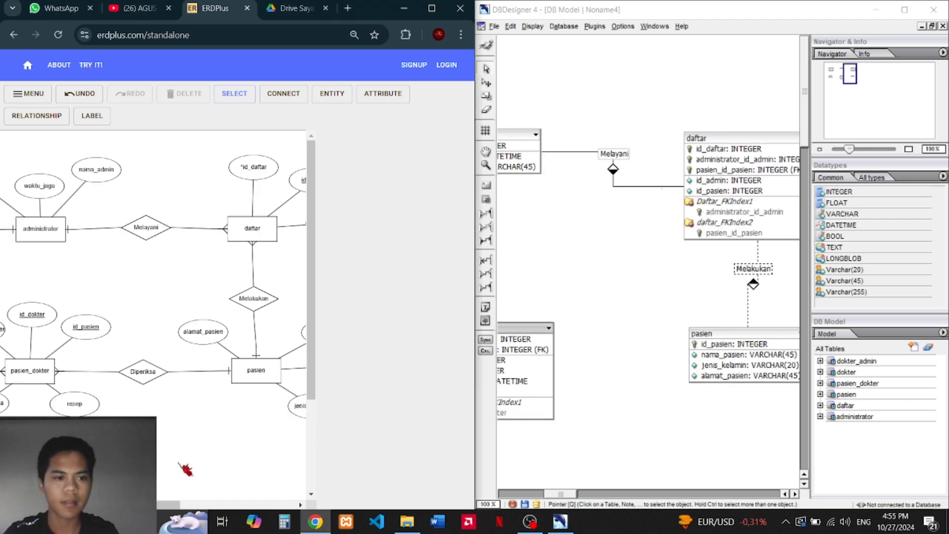
# Step: Create a 1:n relation from the pasien table to the pasien_dokter table
pyautogui.click(486, 288)
pyautogui.click(716, 338)
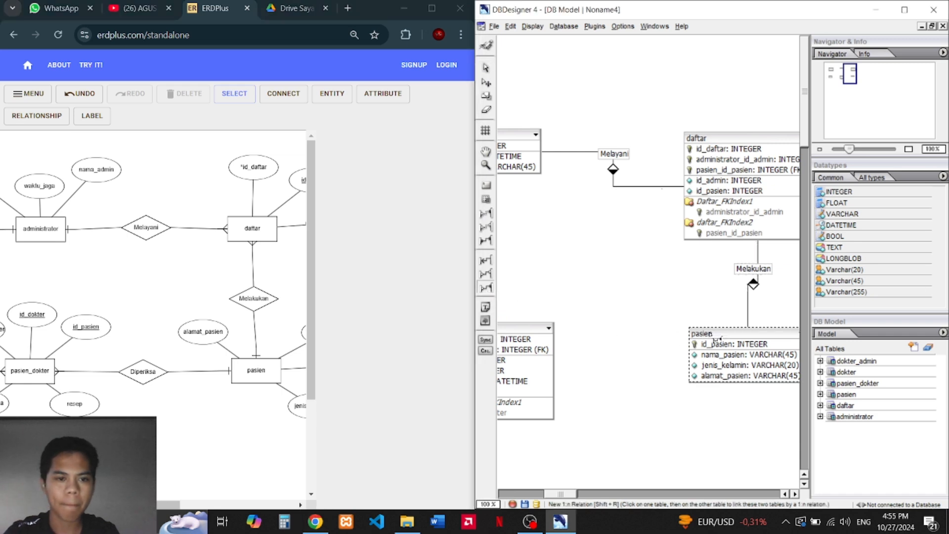
pyautogui.click(534, 330)
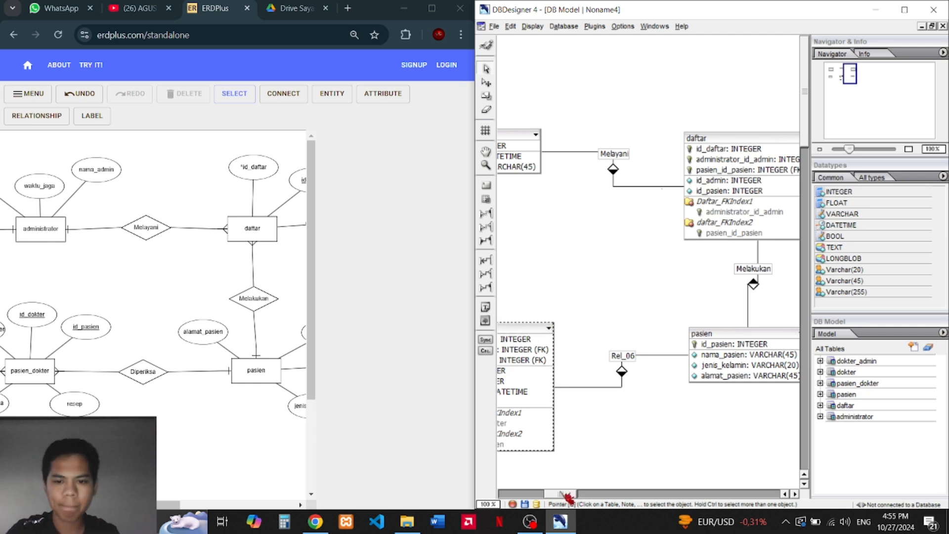
pyautogui.moveTo(568, 496); pyautogui.dragTo(553, 496)
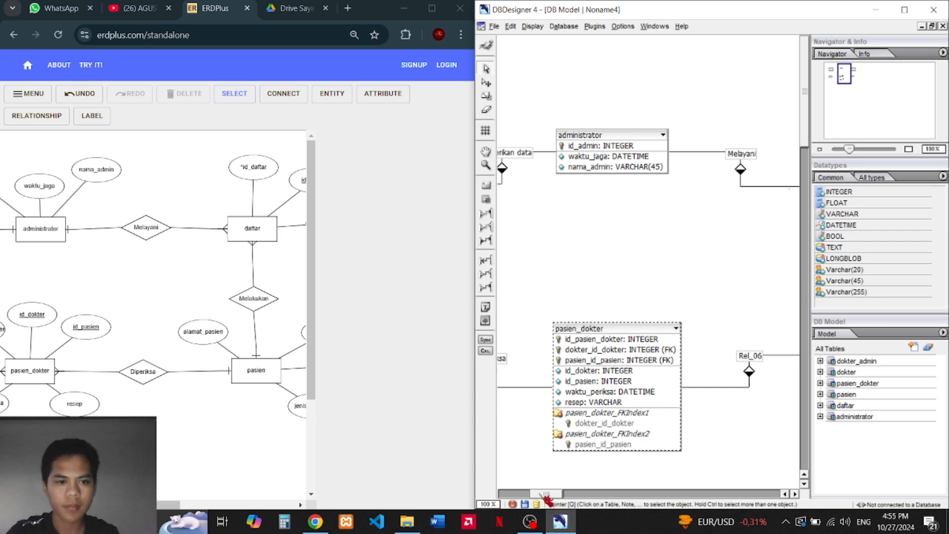
pyautogui.moveTo(546, 494); pyautogui.dragTo(566, 496)
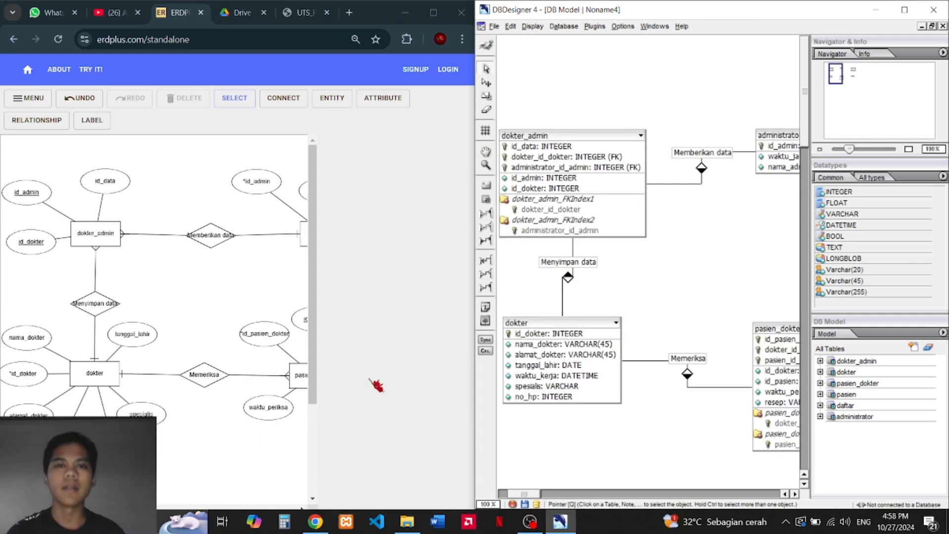